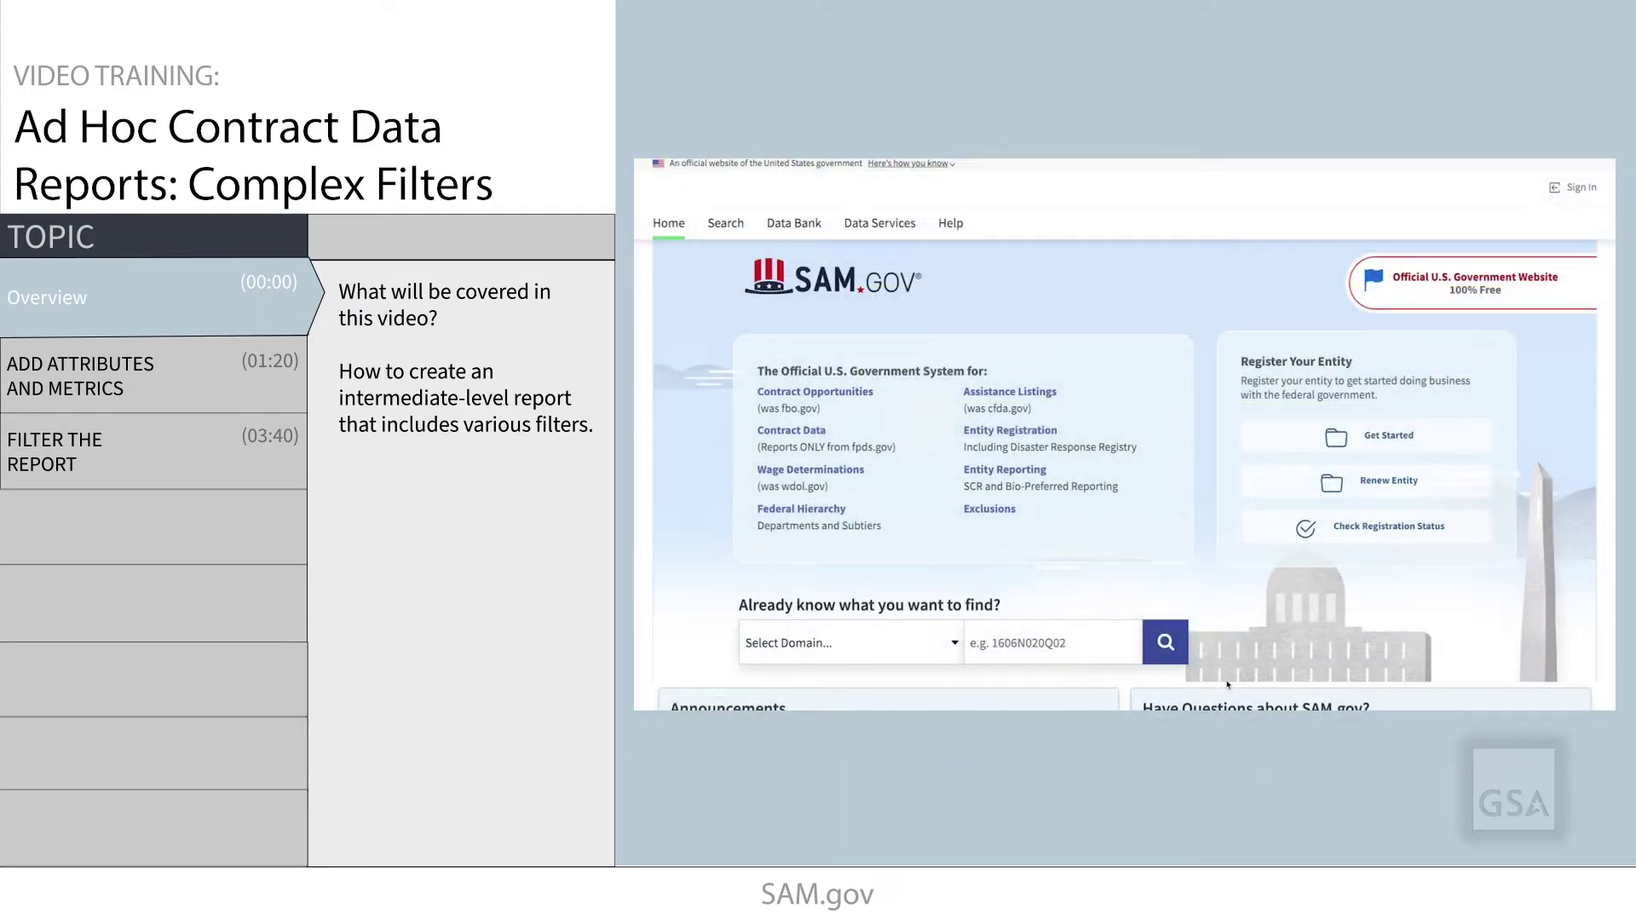
Accept the system terms and sign in with the saved login.gov credentials
{"action": "left_click", "coordinate": [1568, 189]}
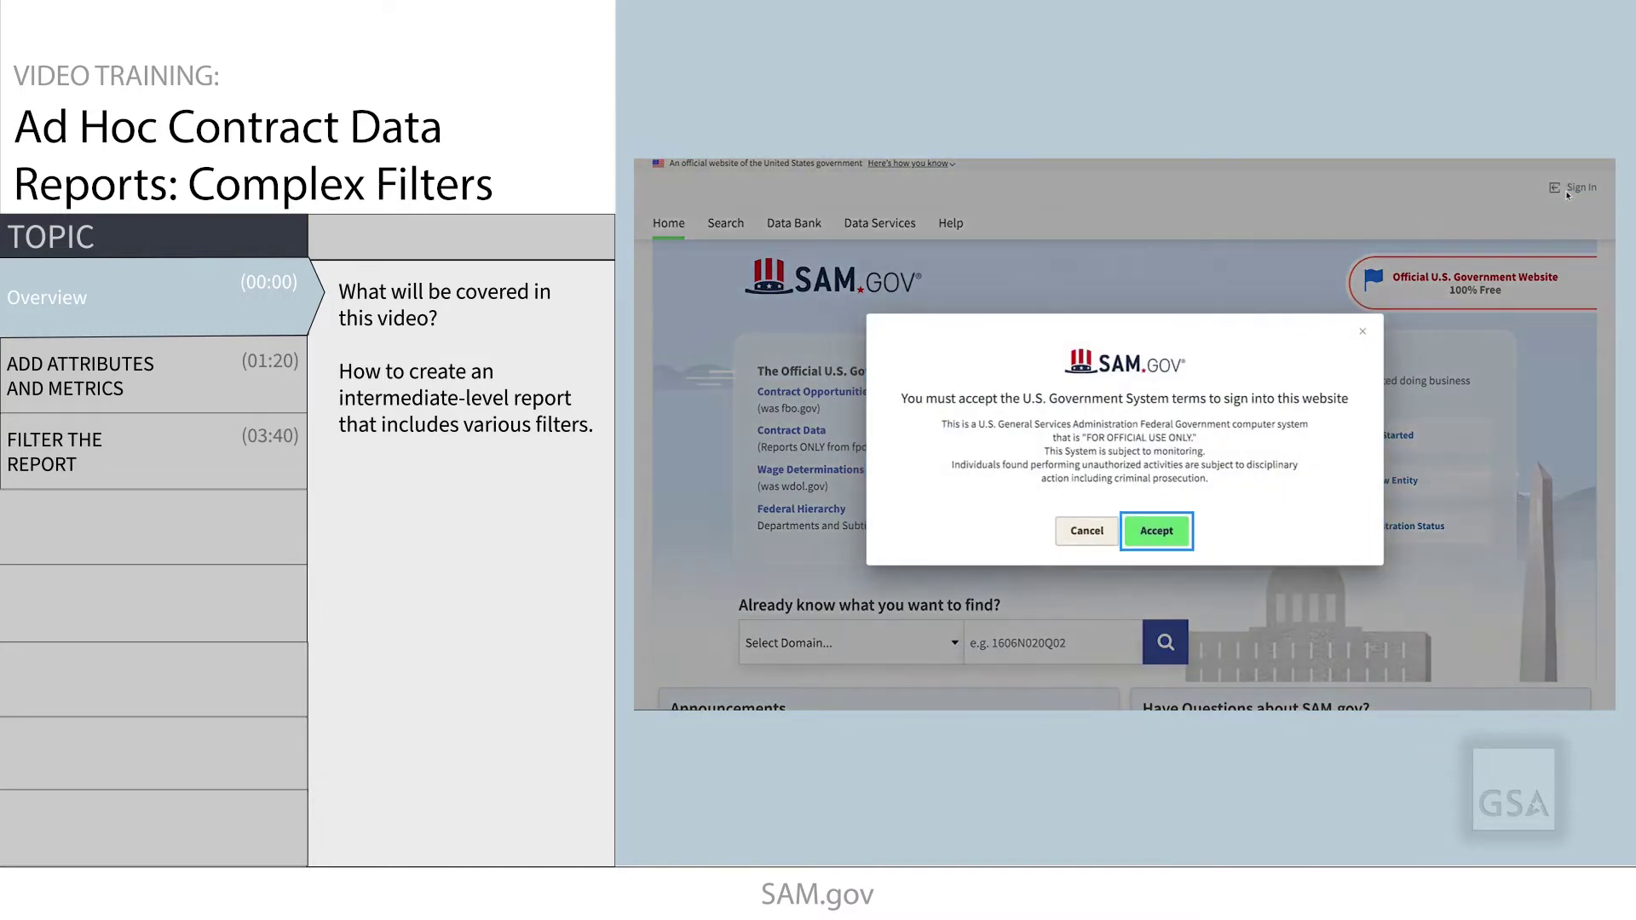
{"action": "left_click", "coordinate": [1176, 528]}
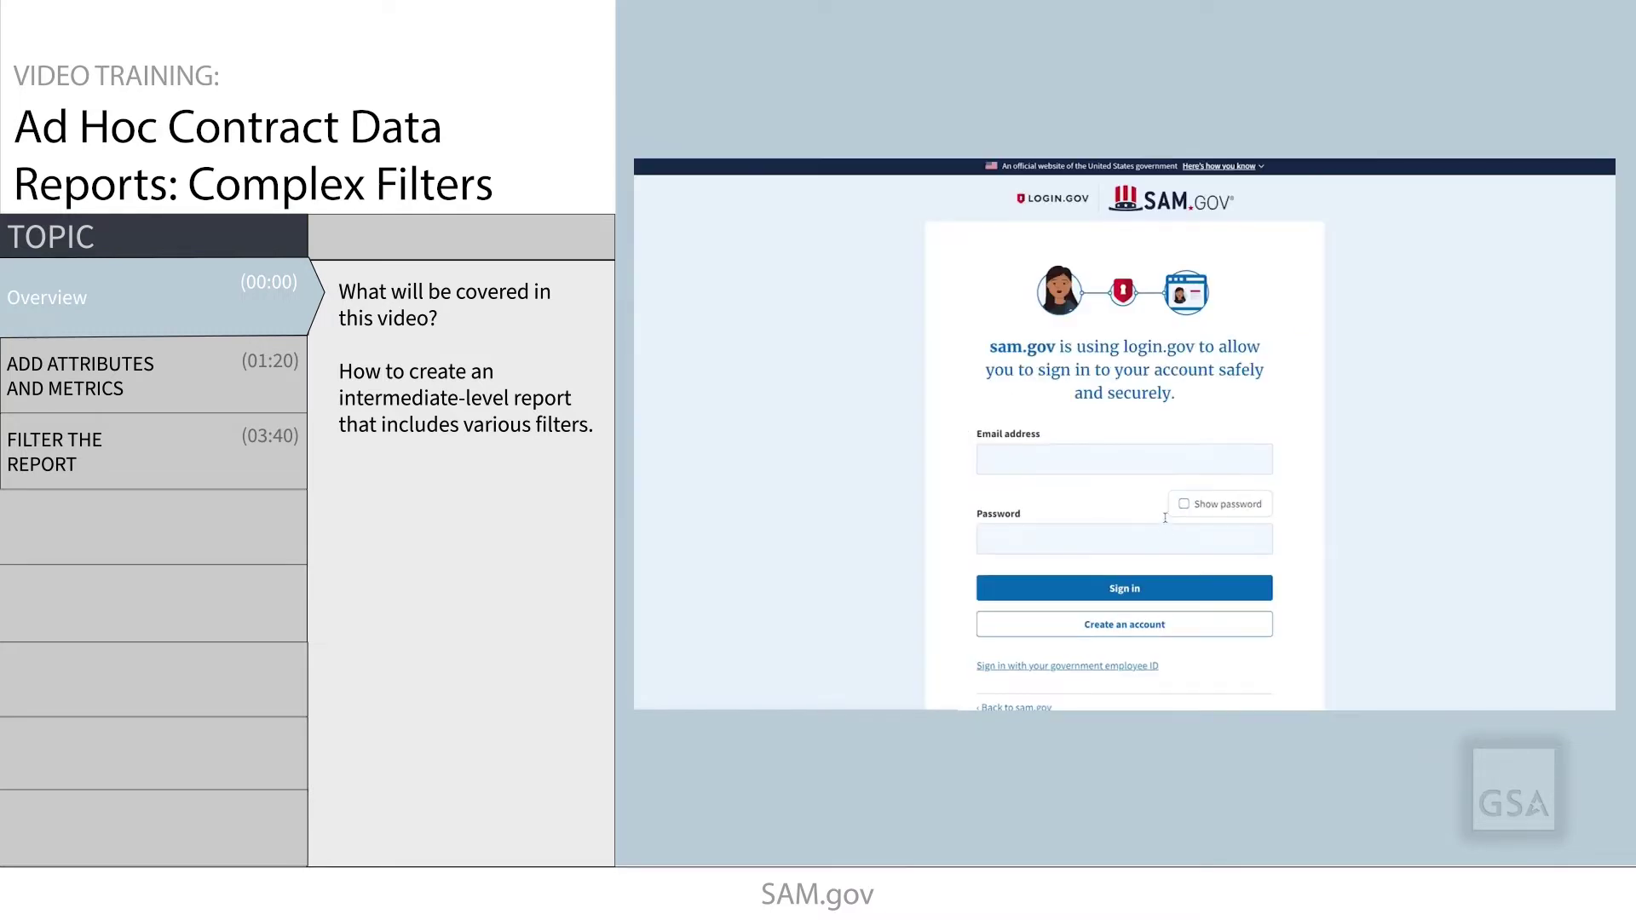
{"action": "left_click", "coordinate": [1108, 460]}
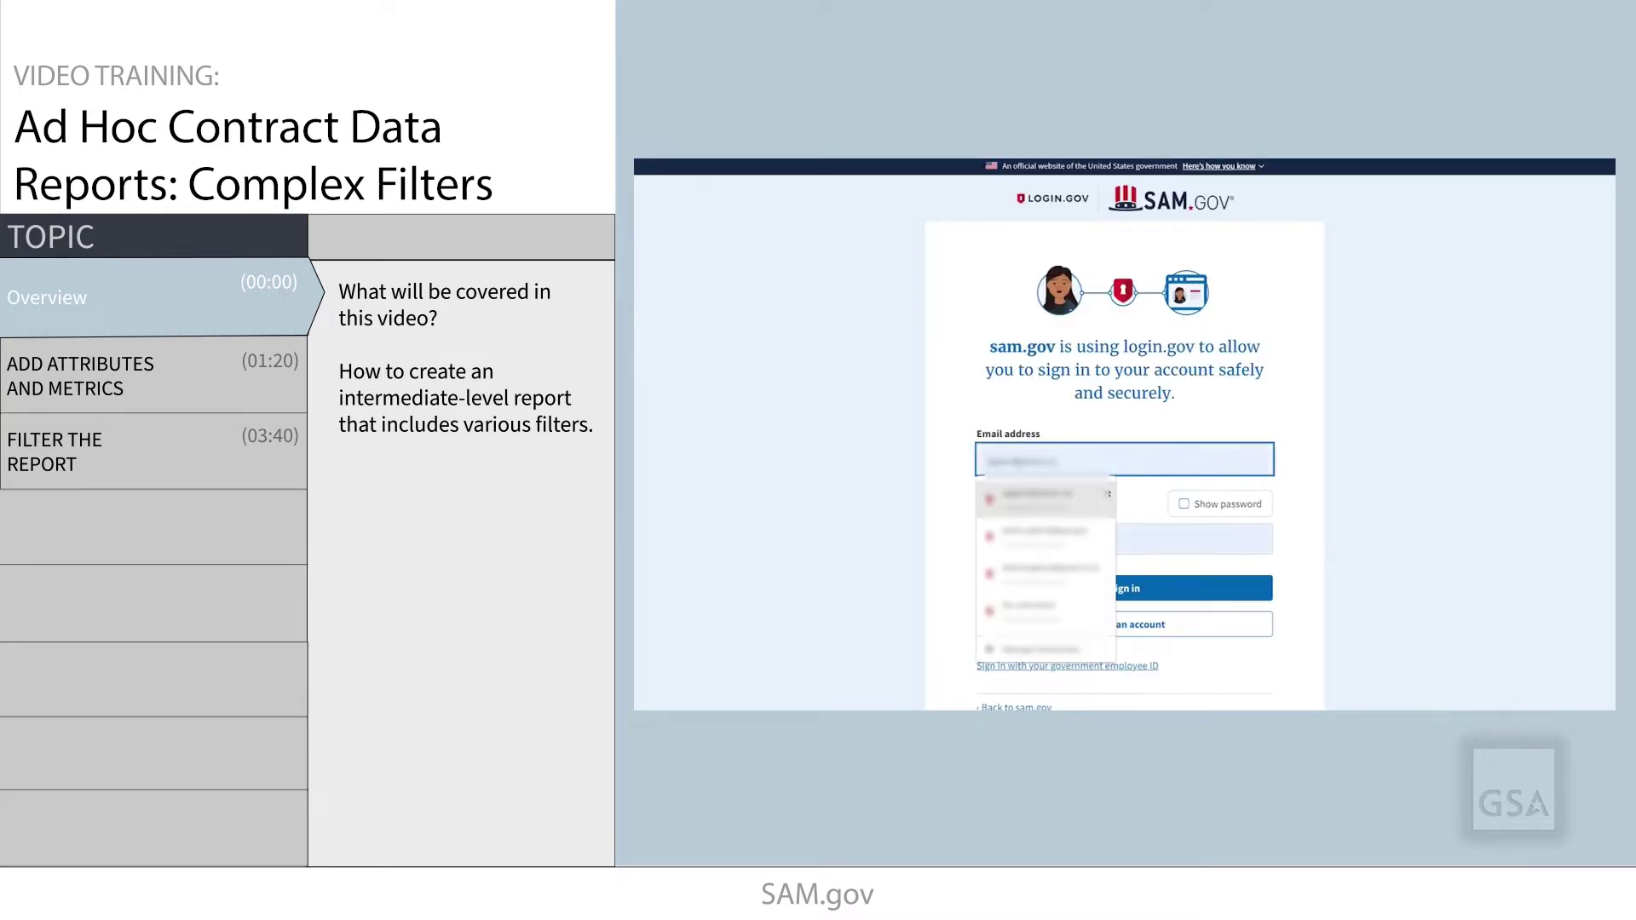
{"action": "left_click", "coordinate": [1078, 539]}
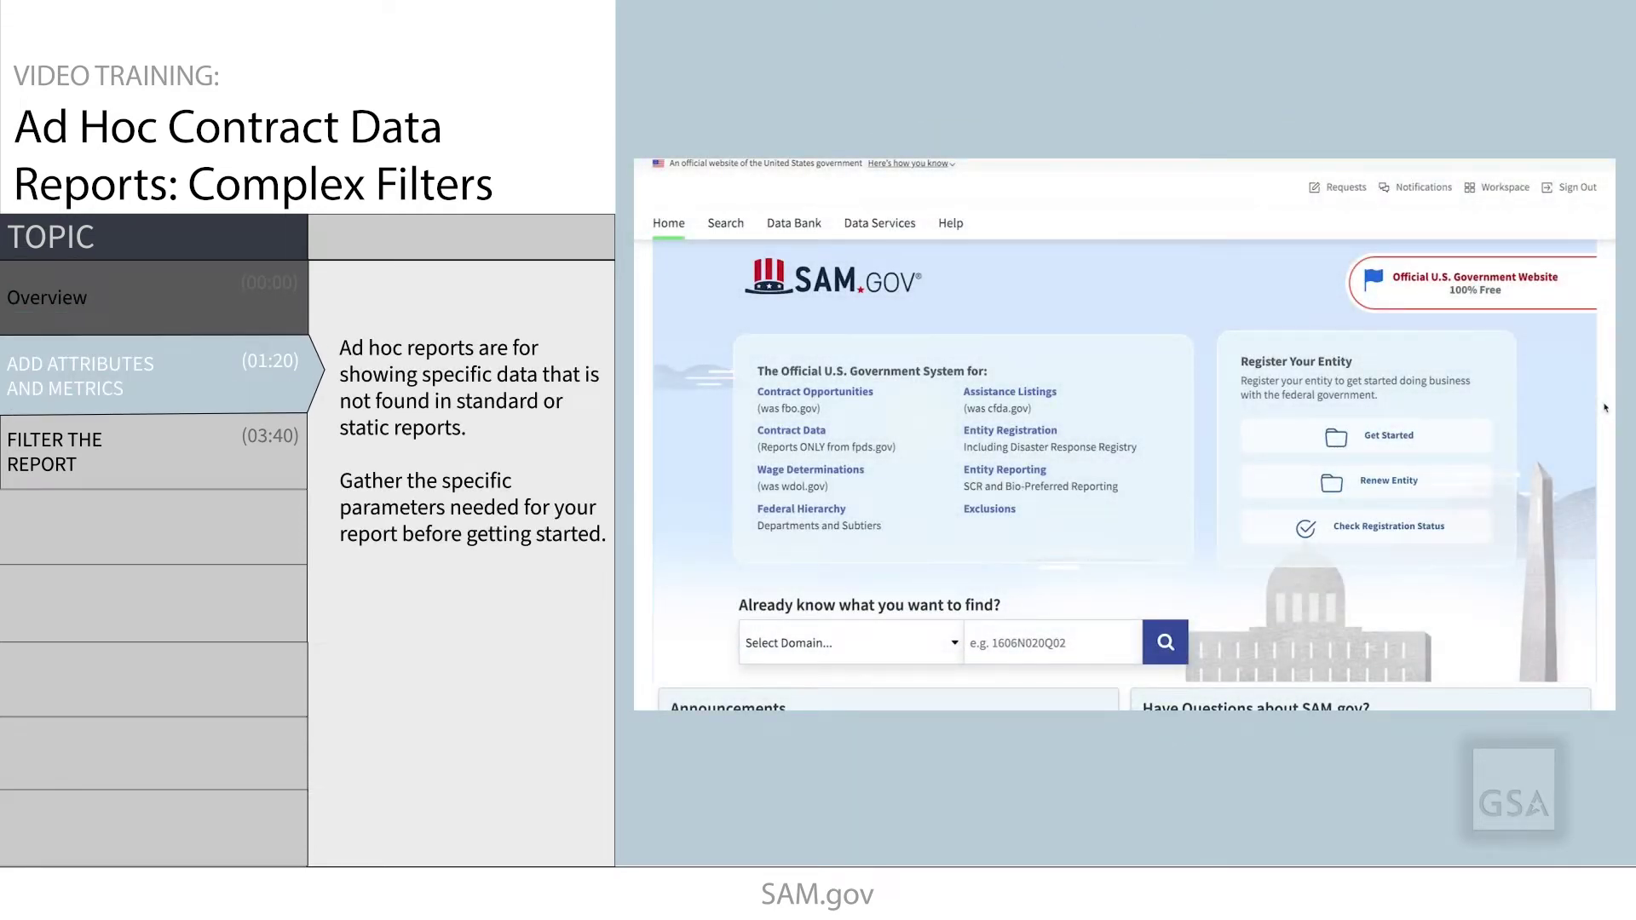
{"action": "left_click", "coordinate": [805, 230]}
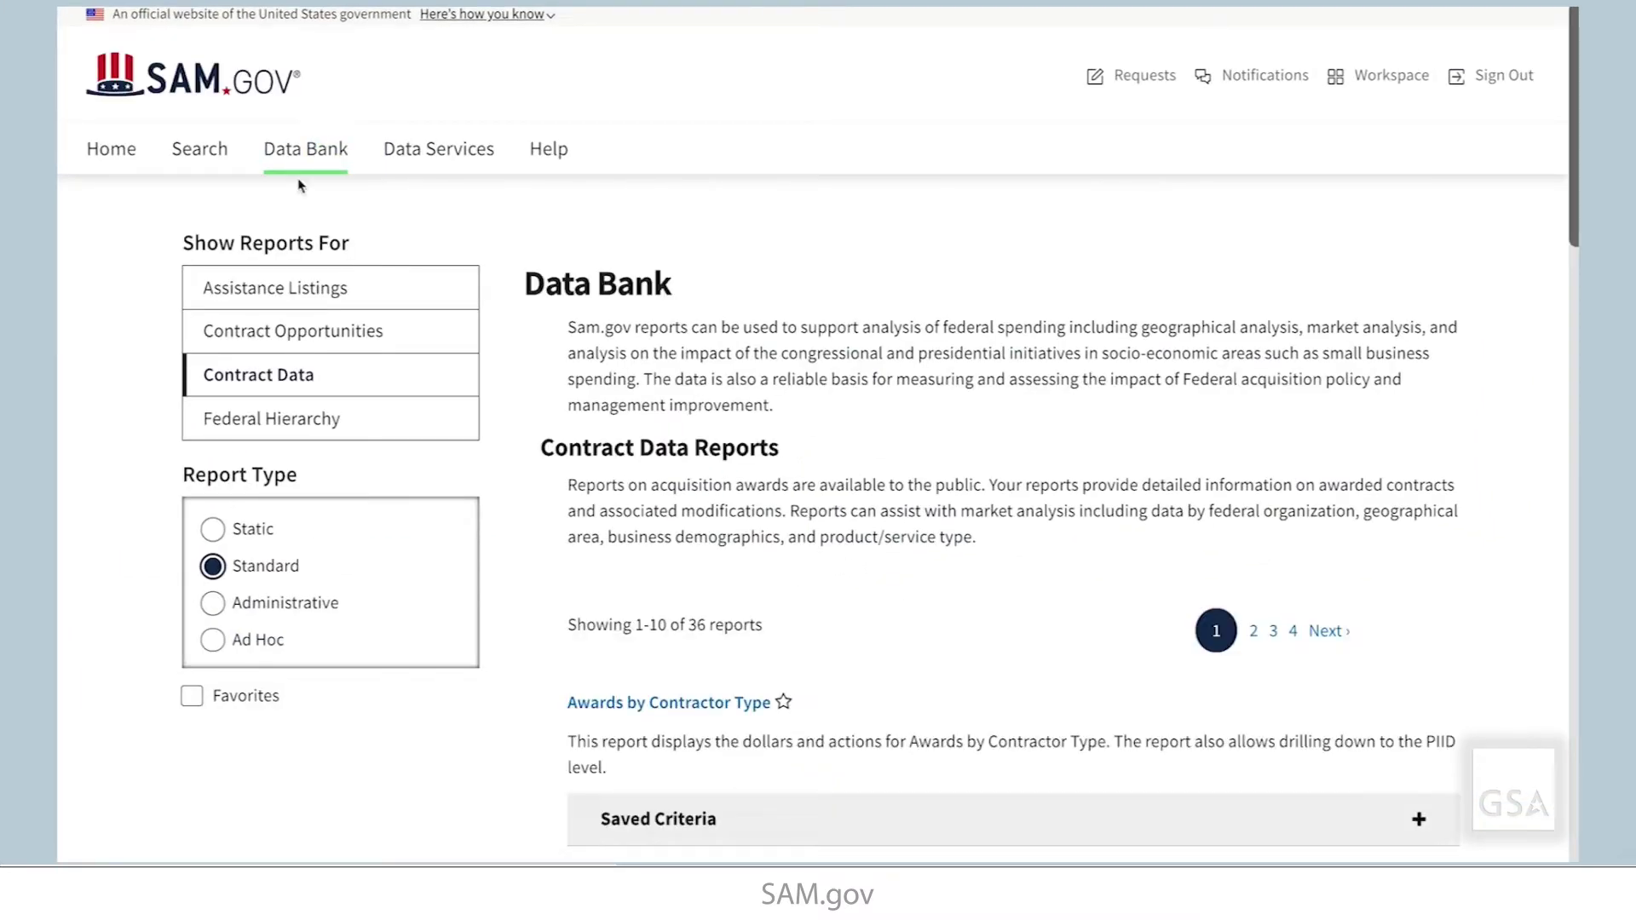
Open the Award/IDV Information Report from the Contract Data ad hoc reports
{"action": "left_click", "coordinate": [277, 384]}
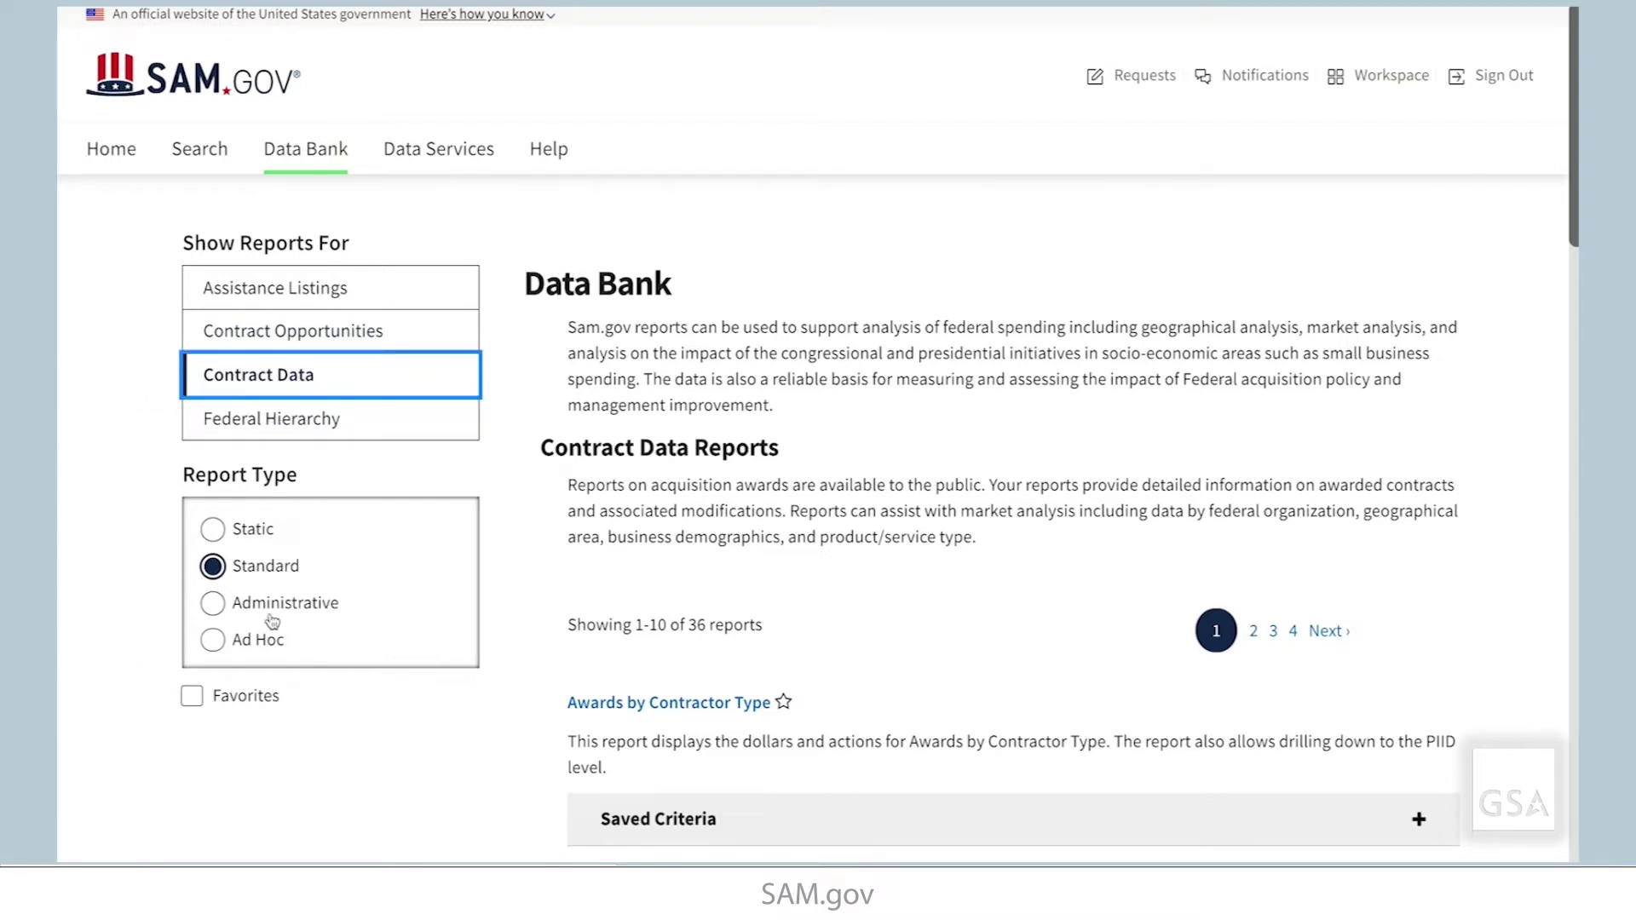
{"action": "left_click", "coordinate": [269, 644]}
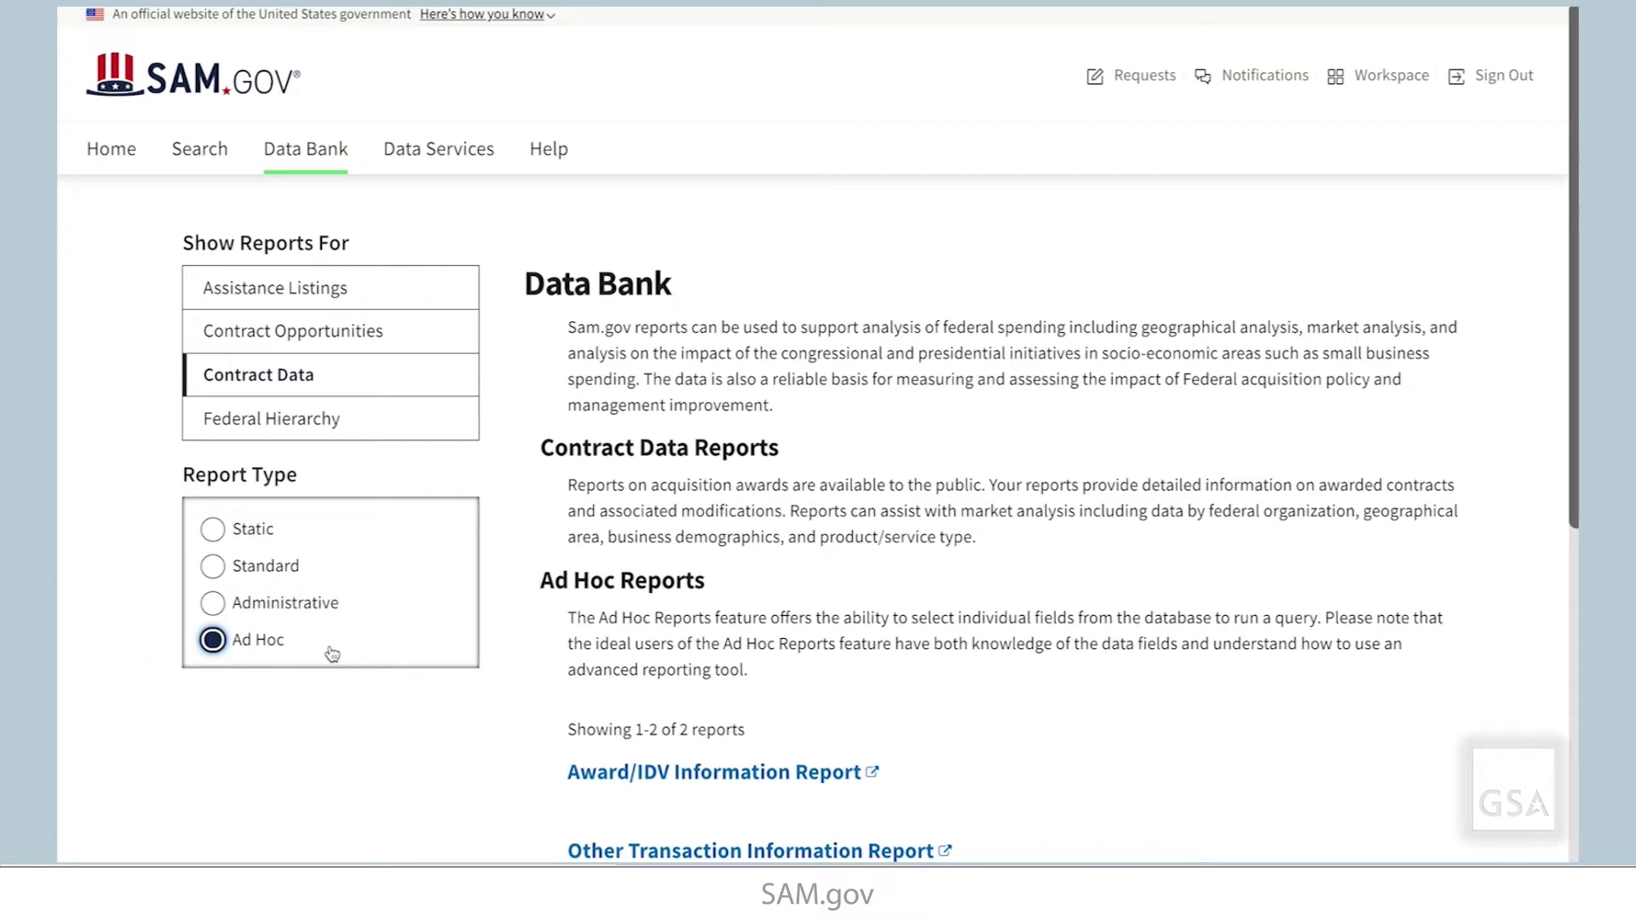
{"action": "left_click", "coordinate": [675, 776]}
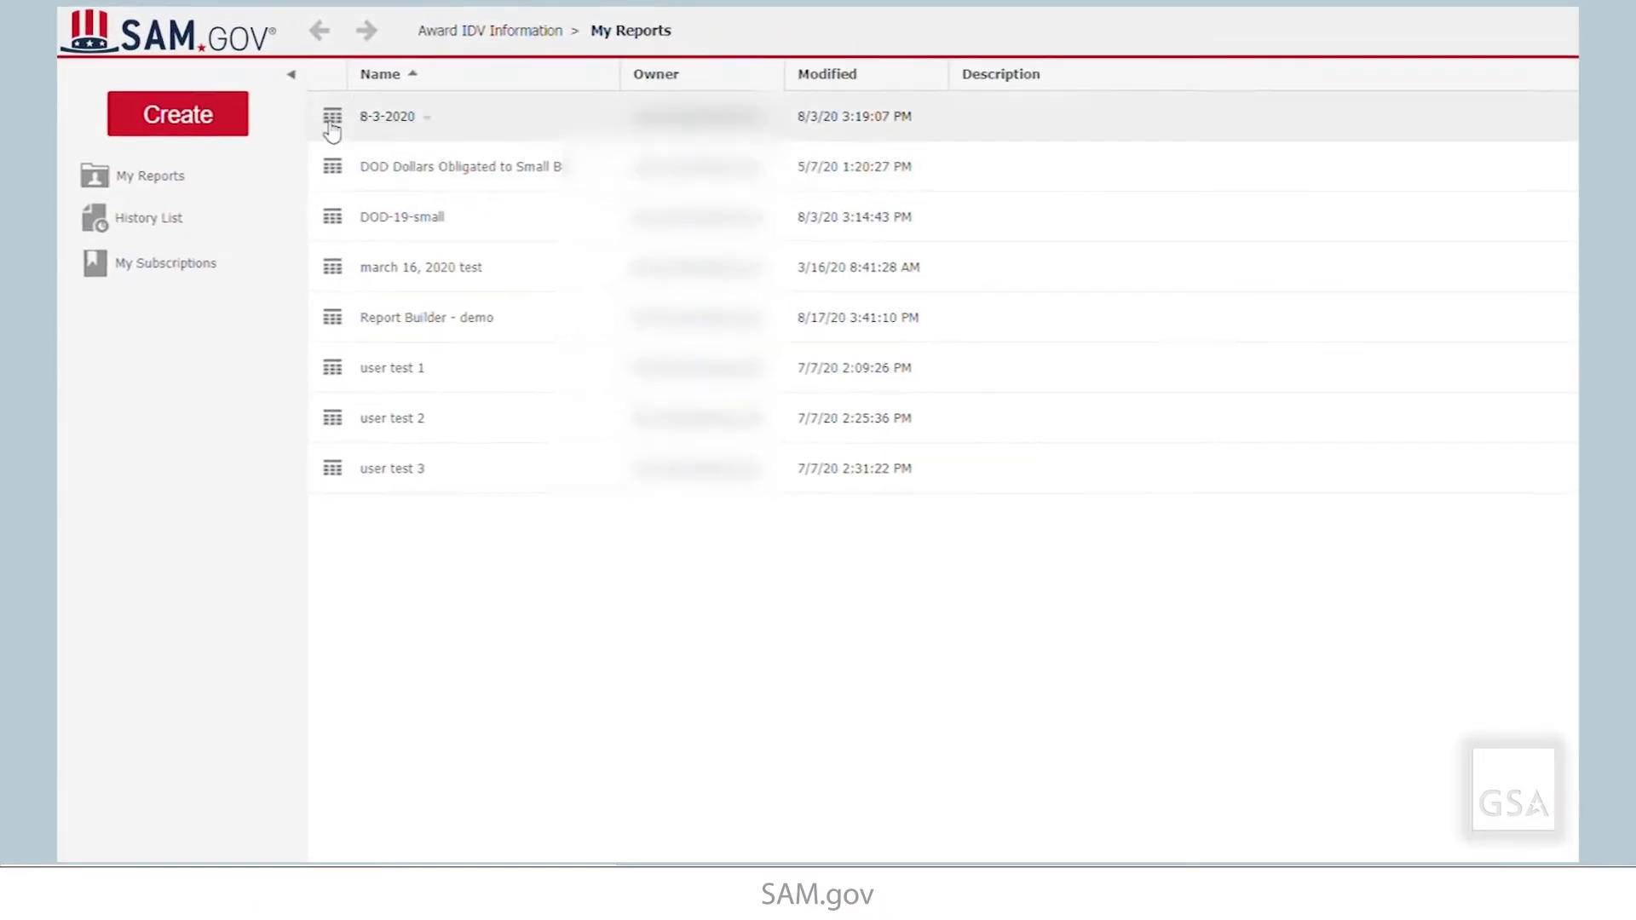
Create a new Blank Report for Award/IDV Information
{"action": "left_click", "coordinate": [260, 127]}
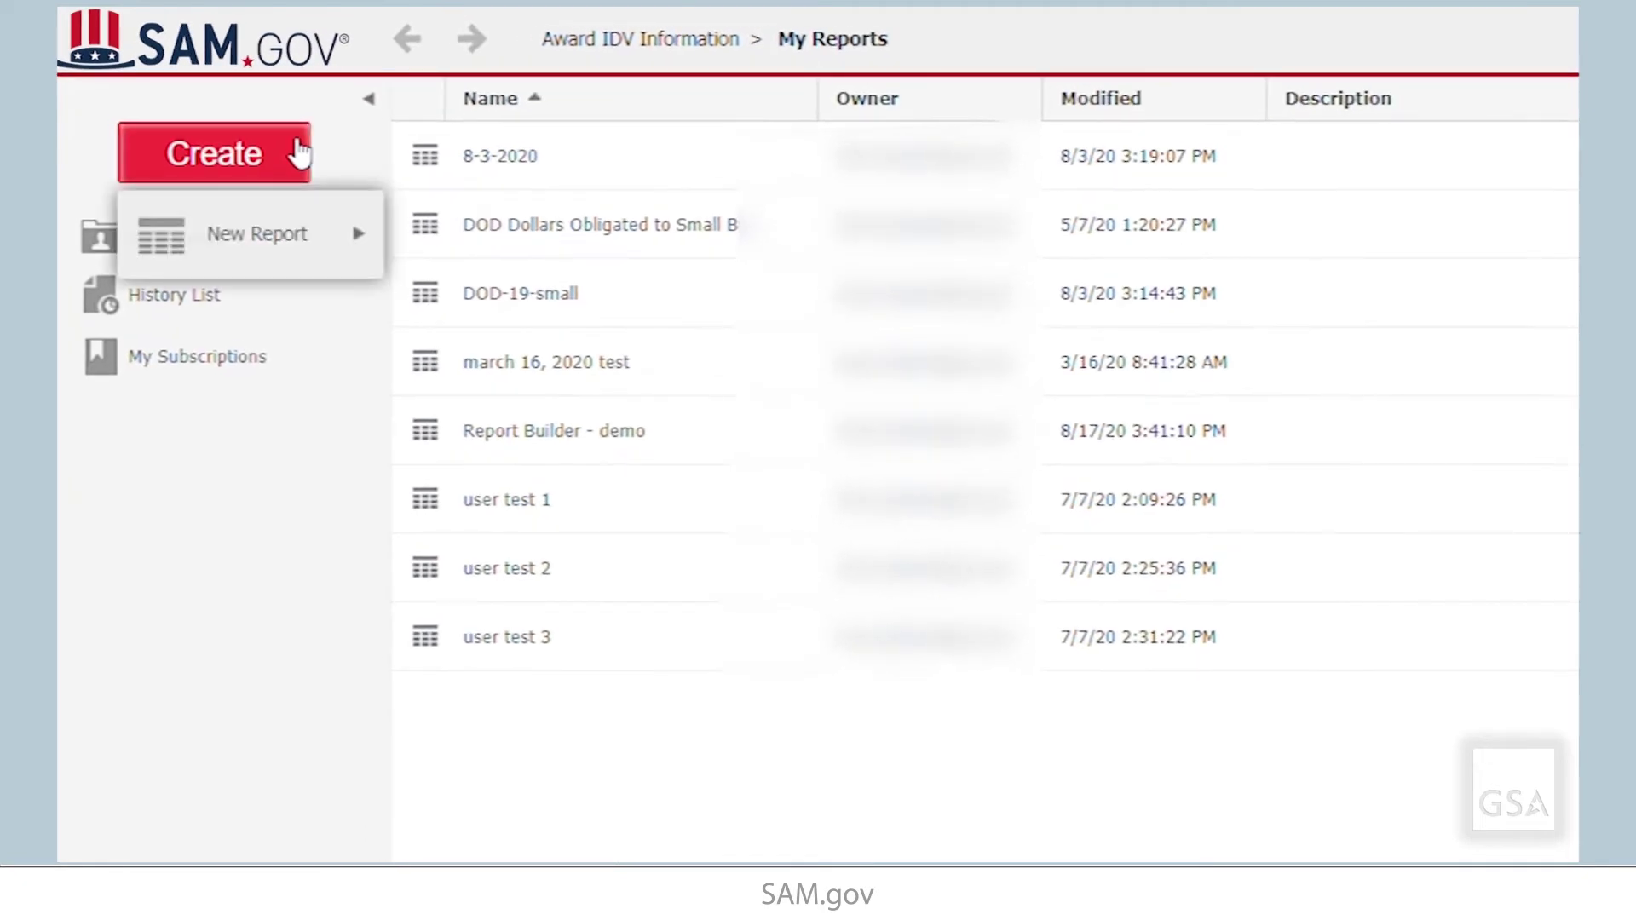
{"action": "mouse_move", "coordinate": [308, 254]}
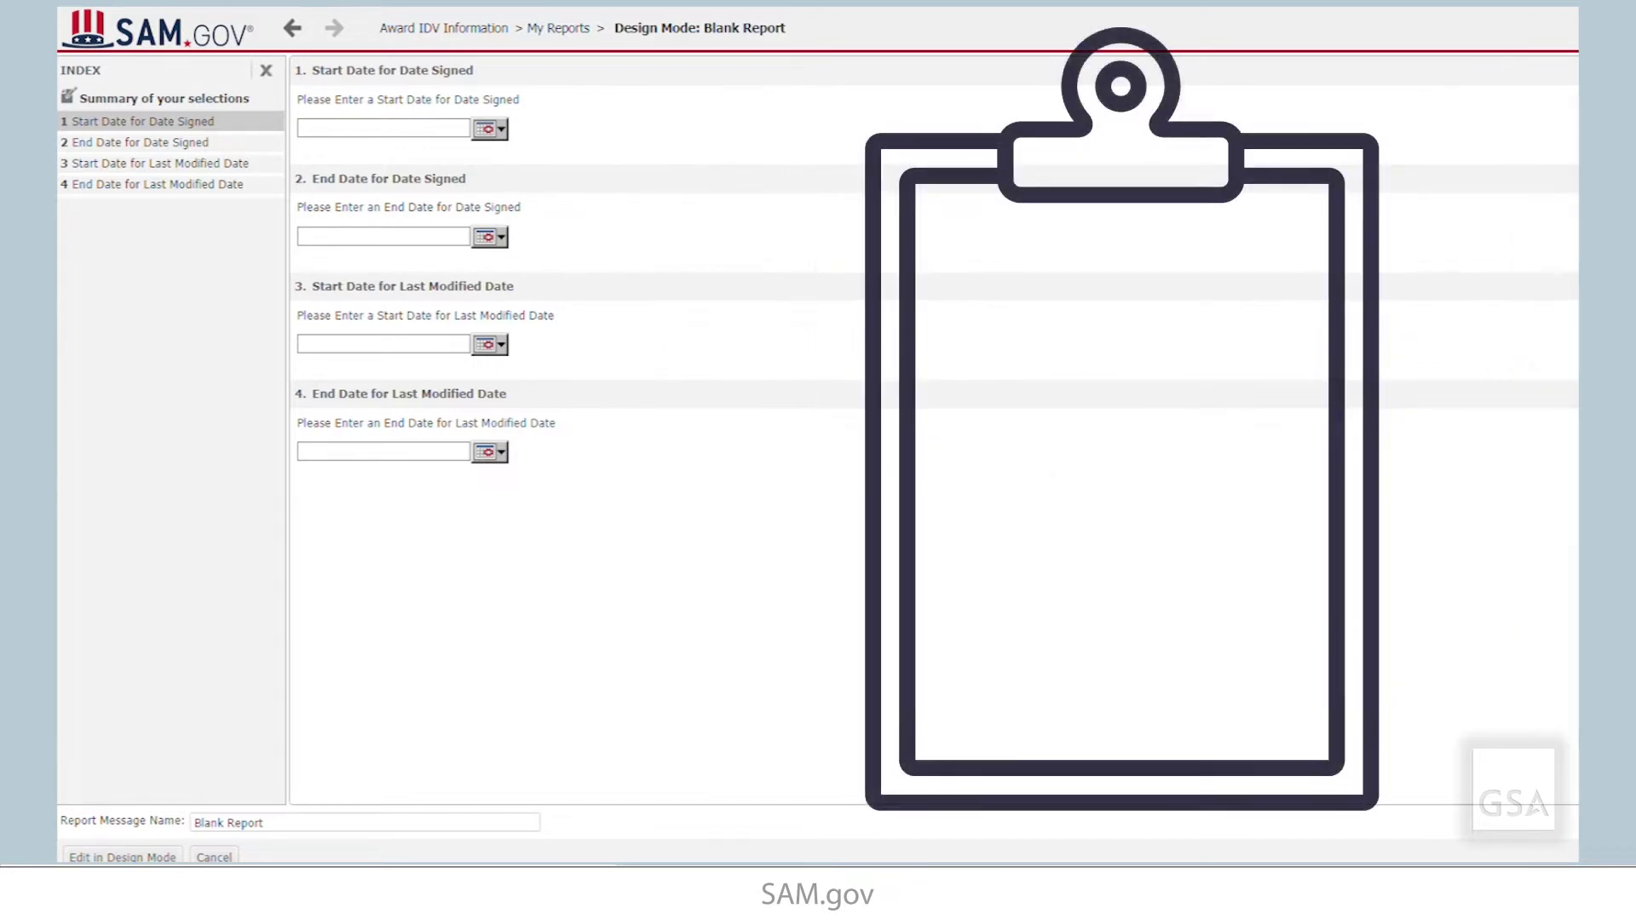
Set Date Signed from 10/1/2018 to 9/30/2020 and edit the report in Design Mode
{"action": "left_click", "coordinate": [426, 131]}
{"action": "type", "text": "10/1/2018"}
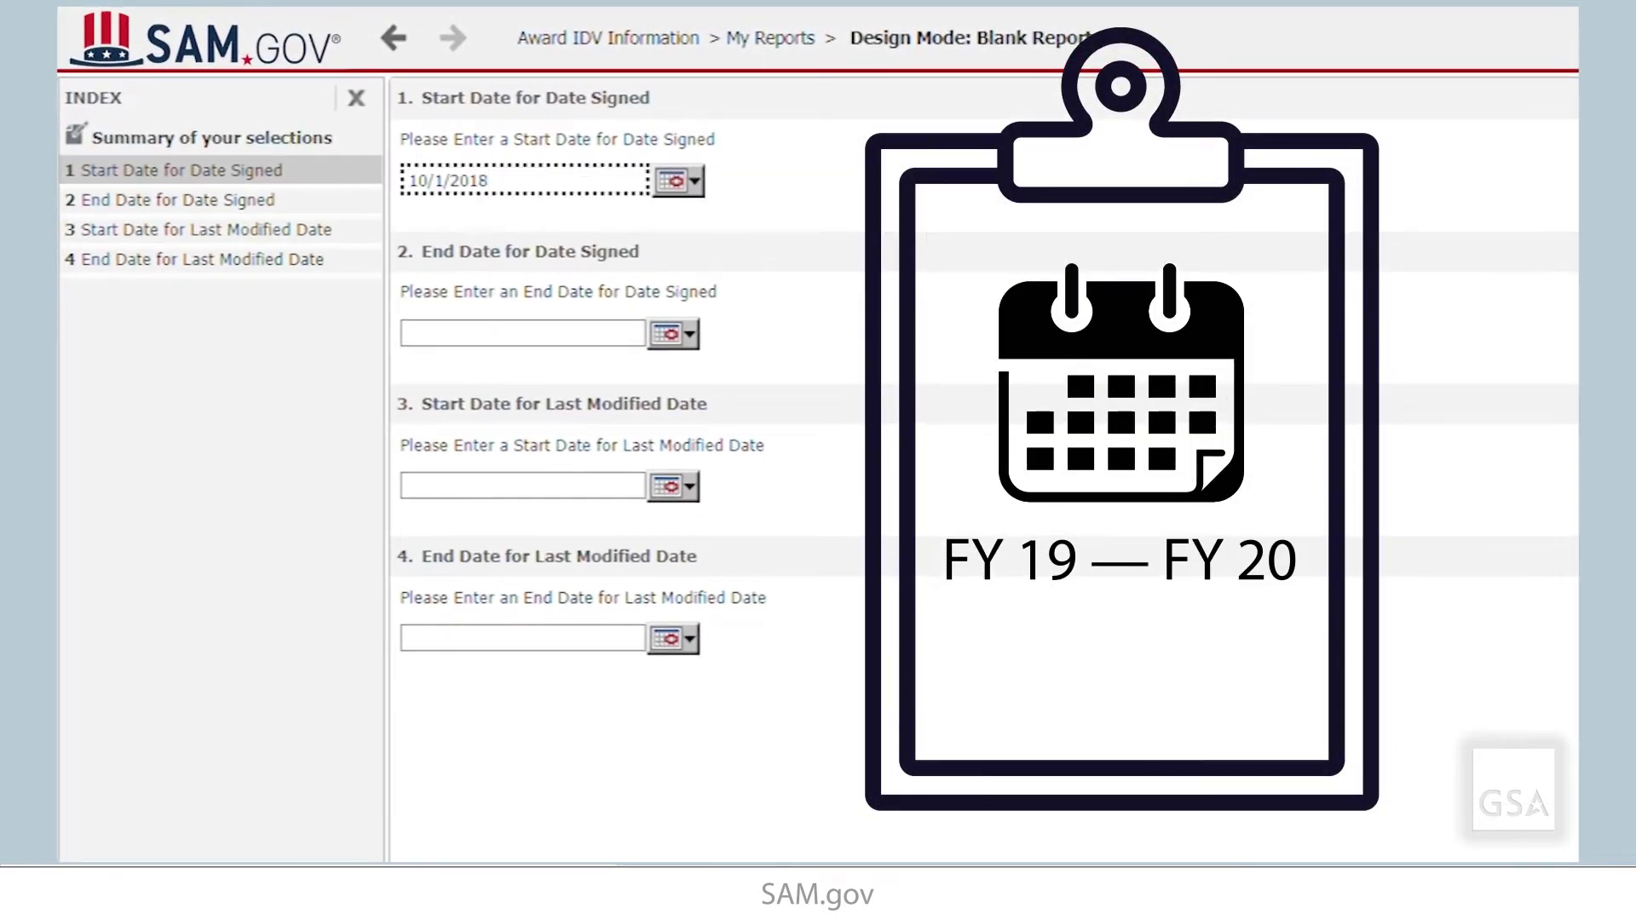
{"action": "key", "text": "Tab"}
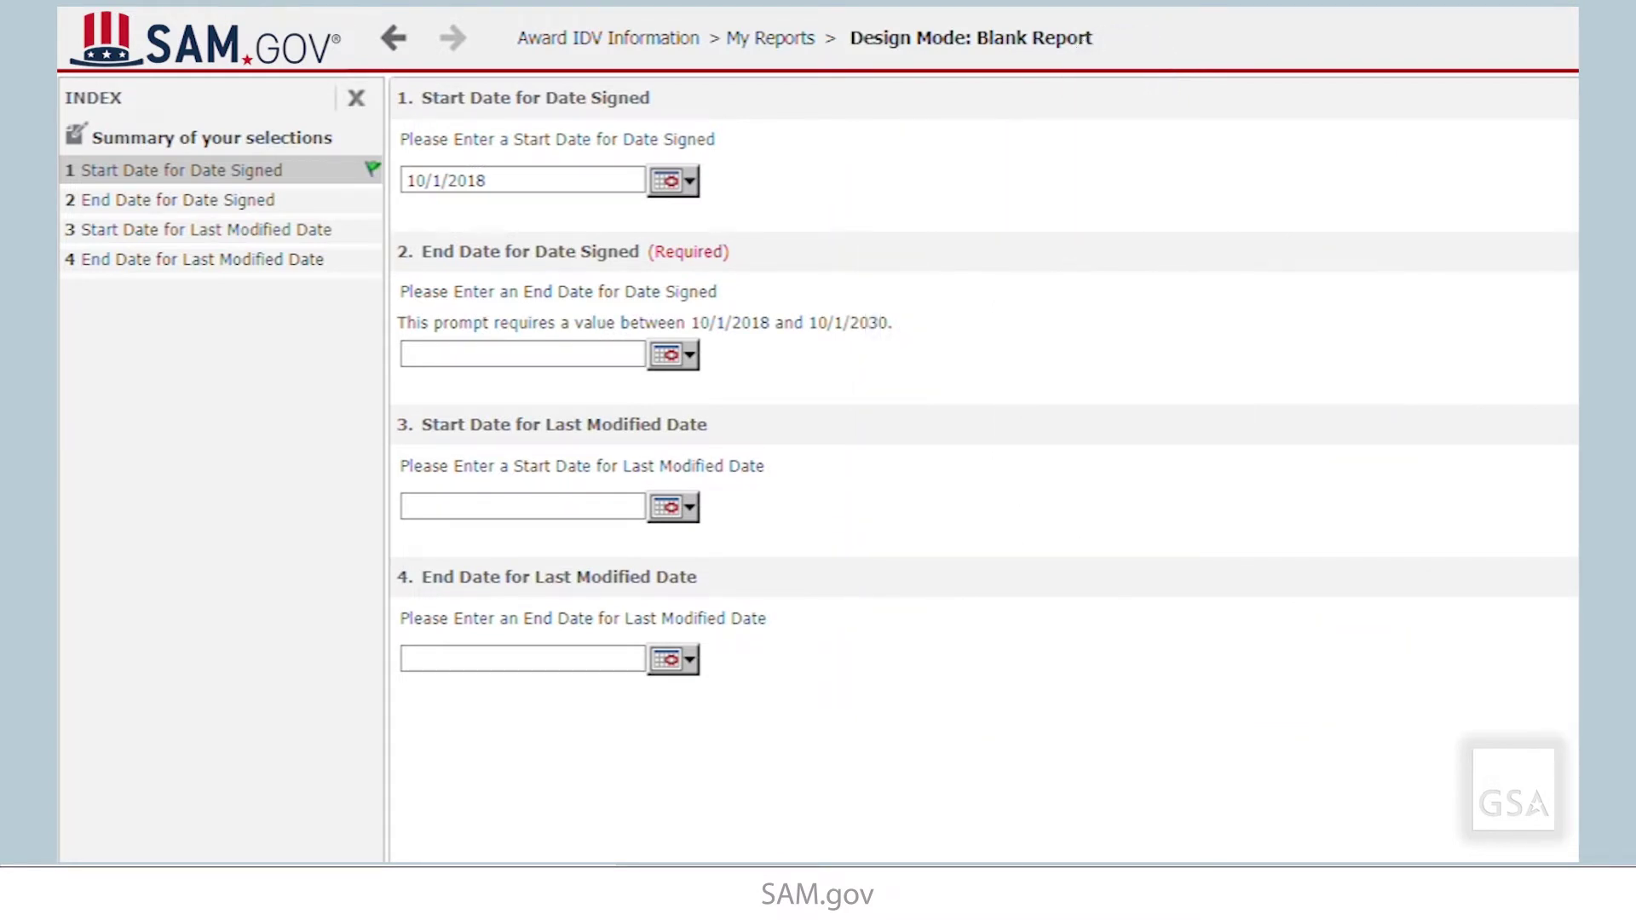
{"action": "left_click", "coordinate": [500, 354]}
{"action": "type", "text": "9/30/2020"}
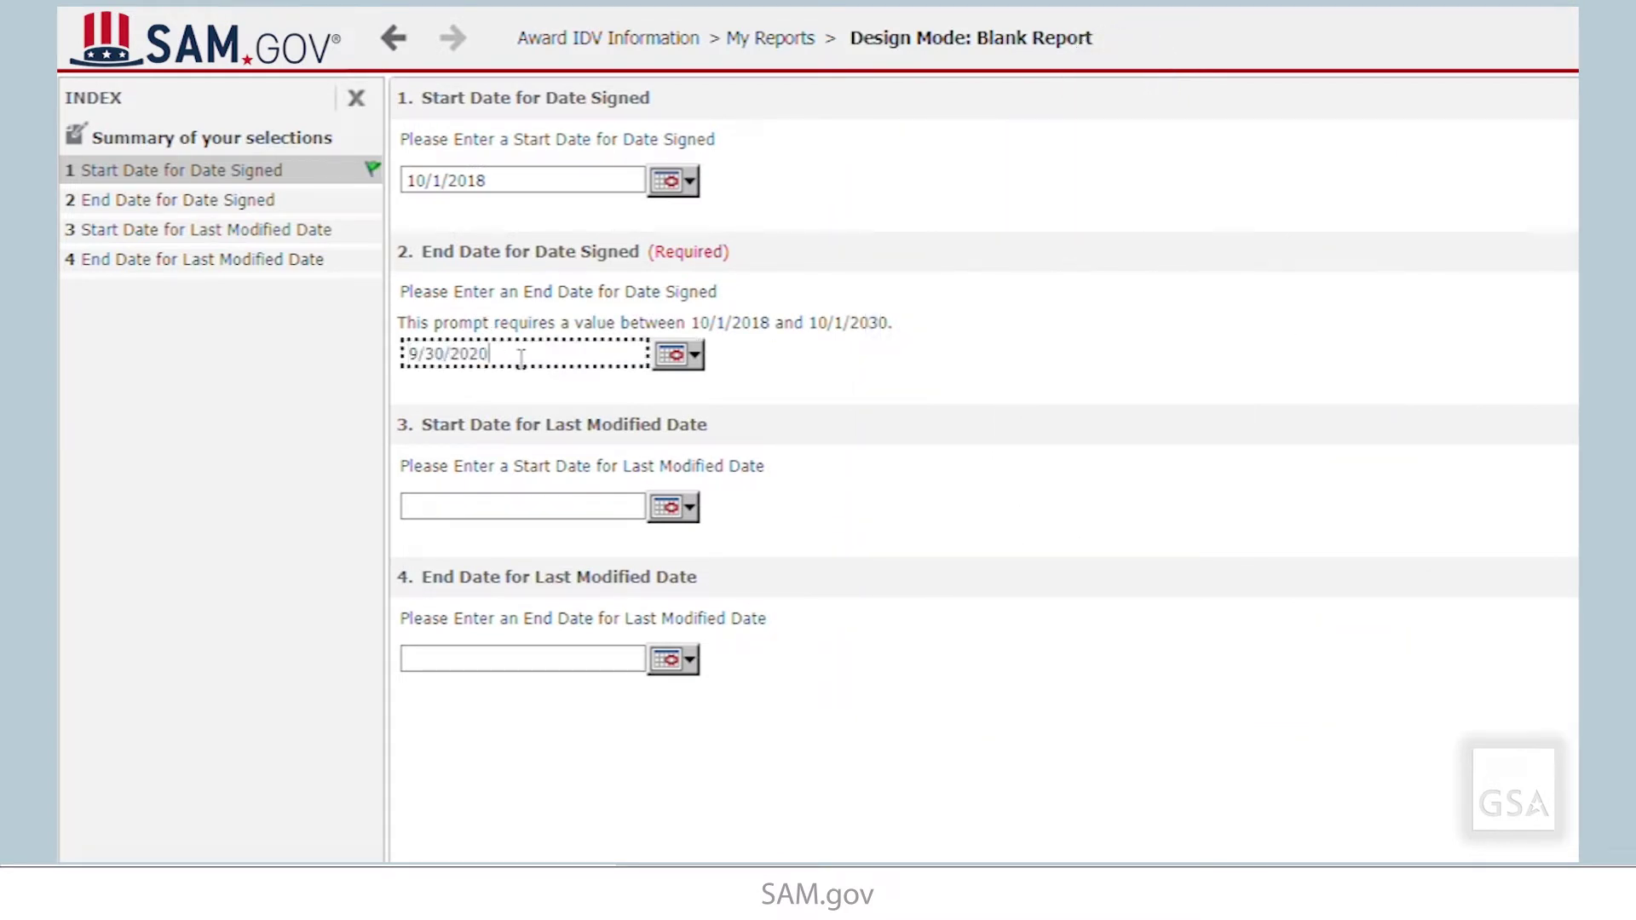
{"action": "key", "text": "Tab"}
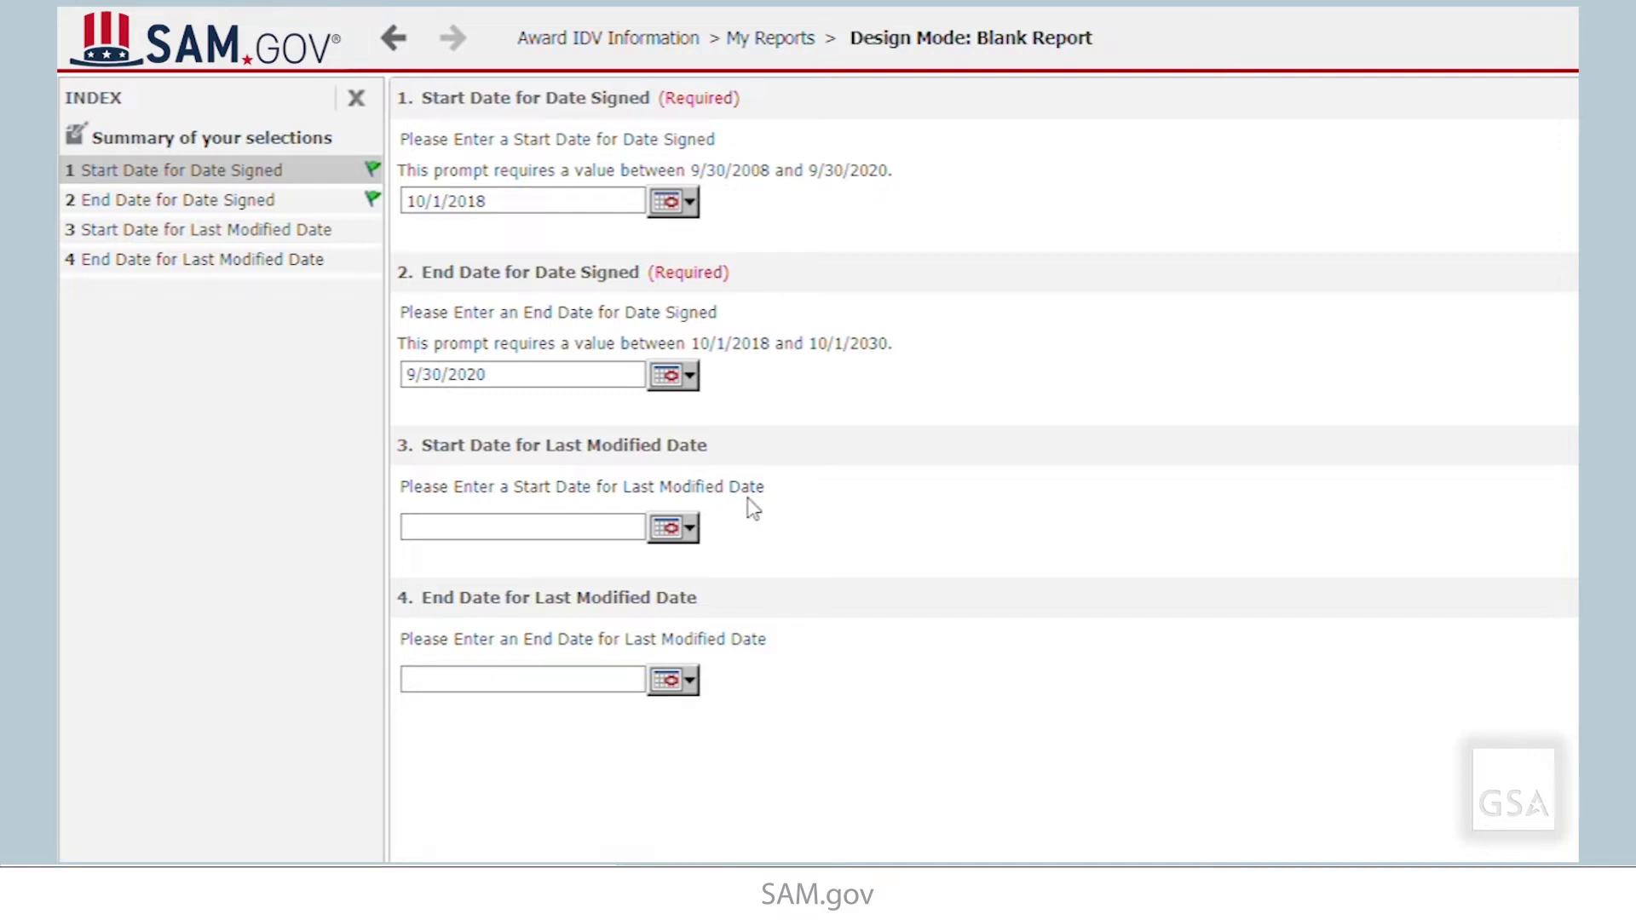
{"action": "scroll", "coordinate": [796, 657], "scroll_direction": "down", "scroll_amount": 2}
{"action": "scroll", "coordinate": [756, 570], "scroll_direction": "down", "scroll_amount": 4}
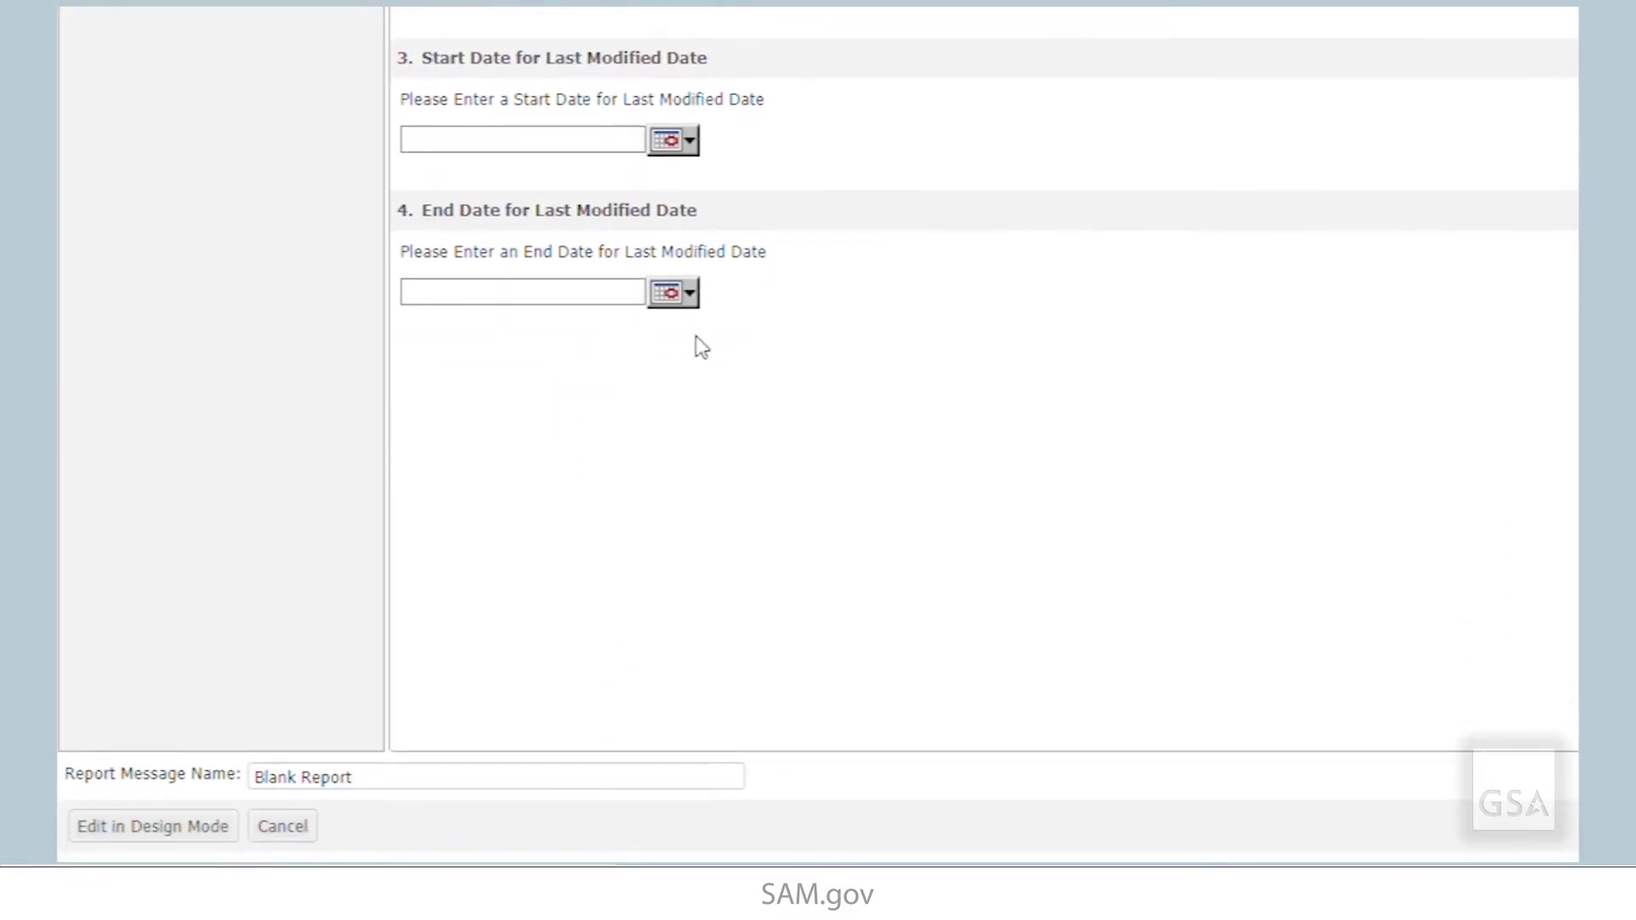
{"action": "left_click", "coordinate": [155, 828]}
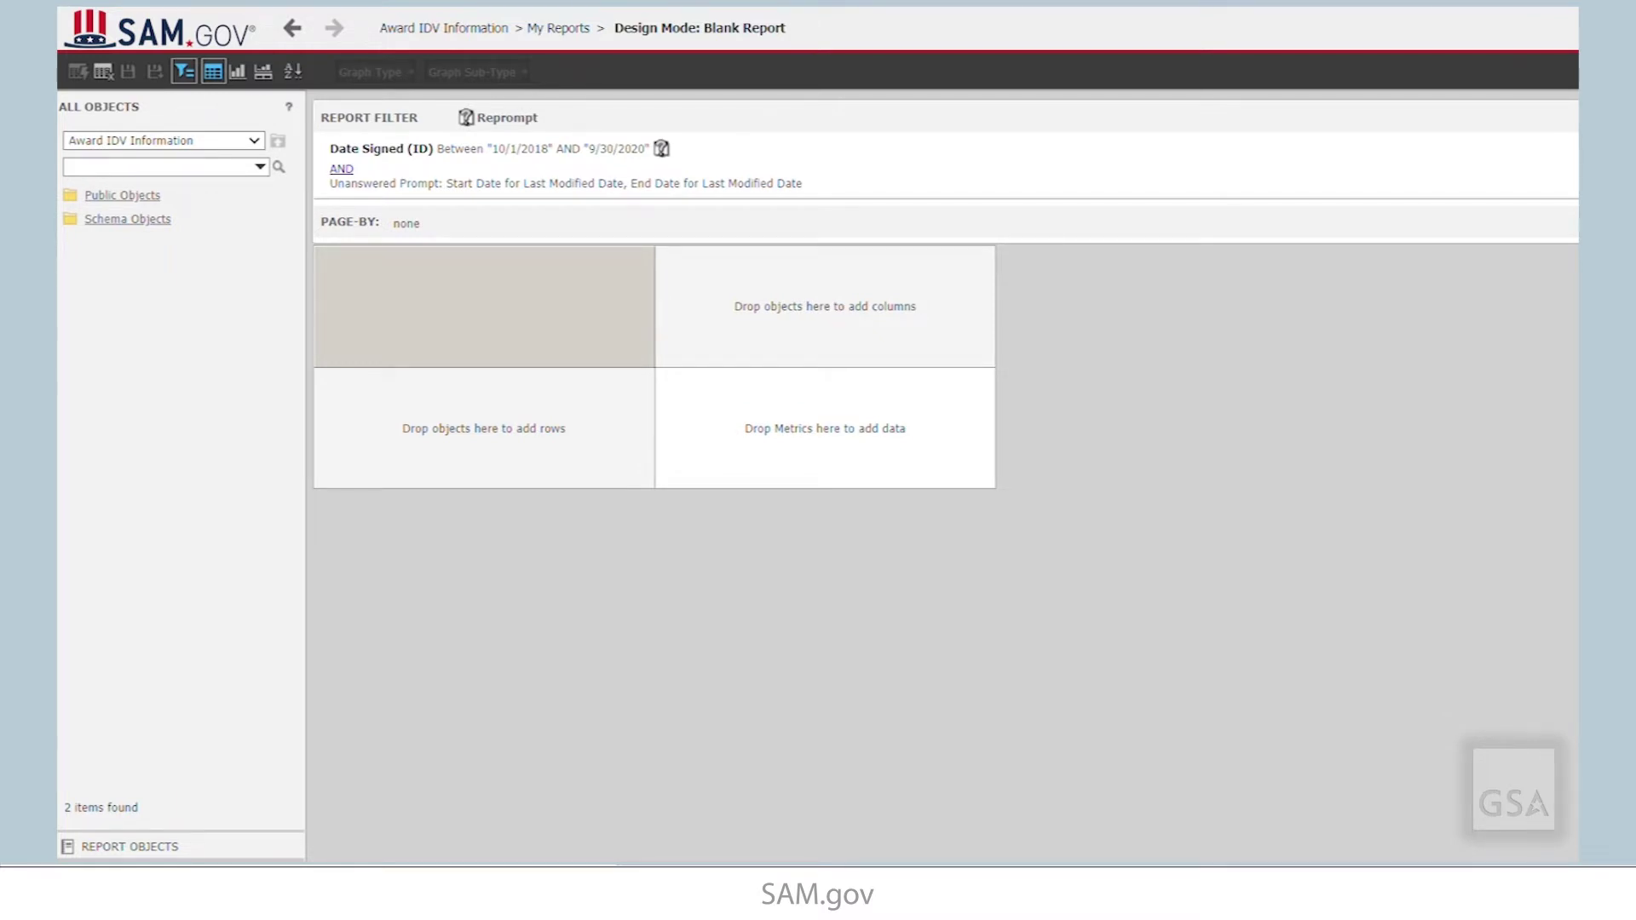
Add PIID from Contract Identification attributes as the report's rows
{"action": "left_click", "coordinate": [136, 220]}
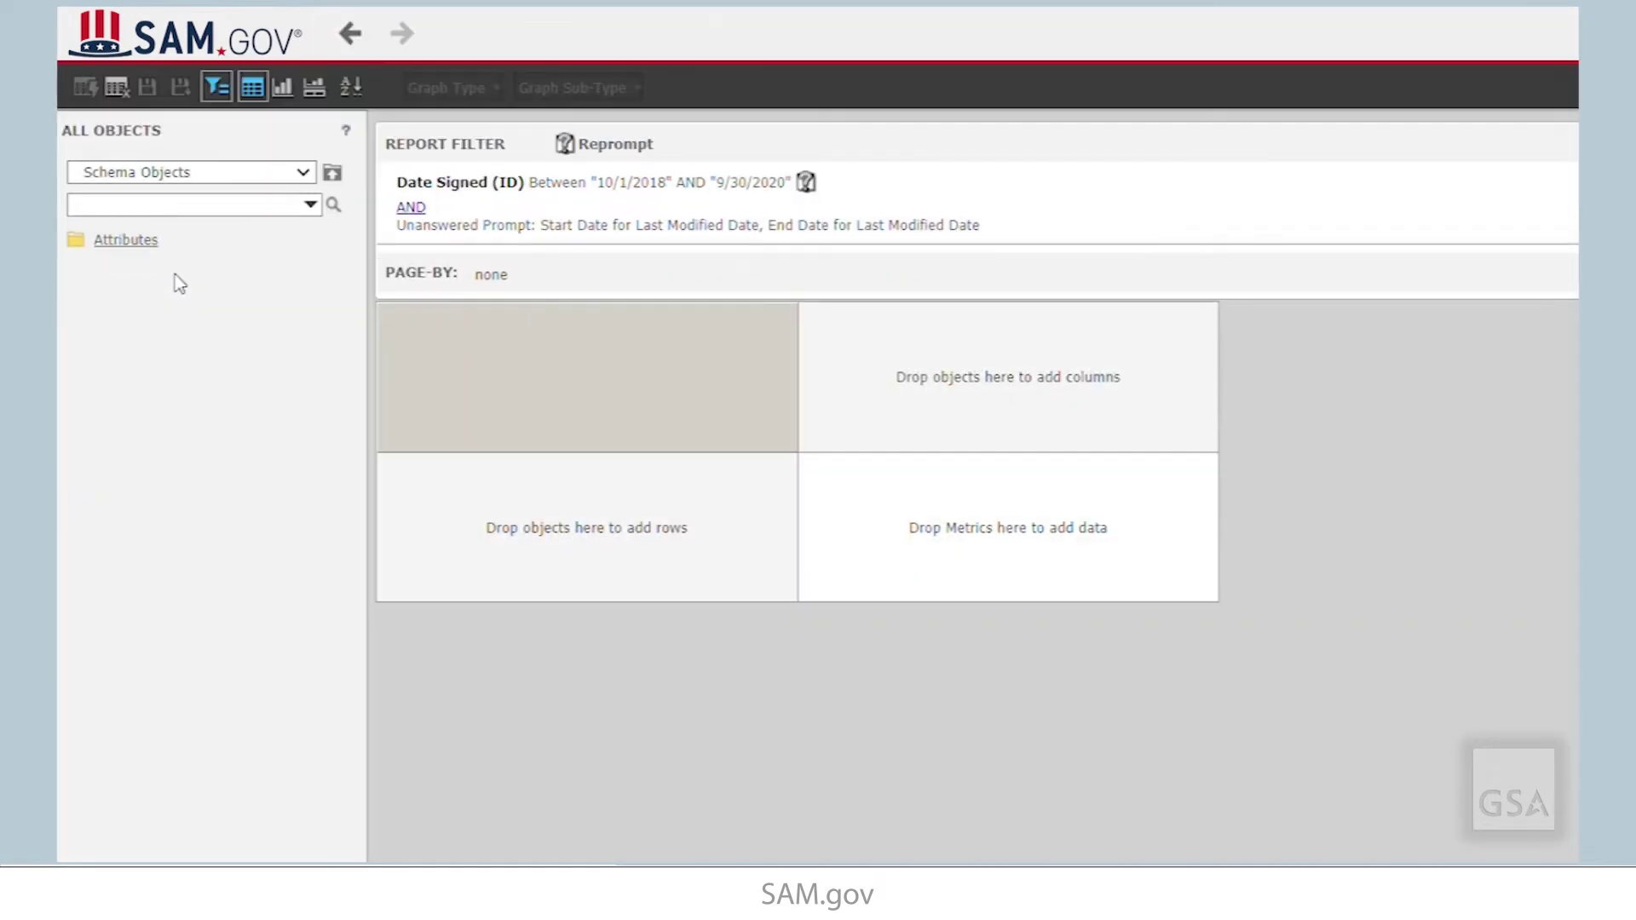
{"action": "left_click", "coordinate": [142, 245]}
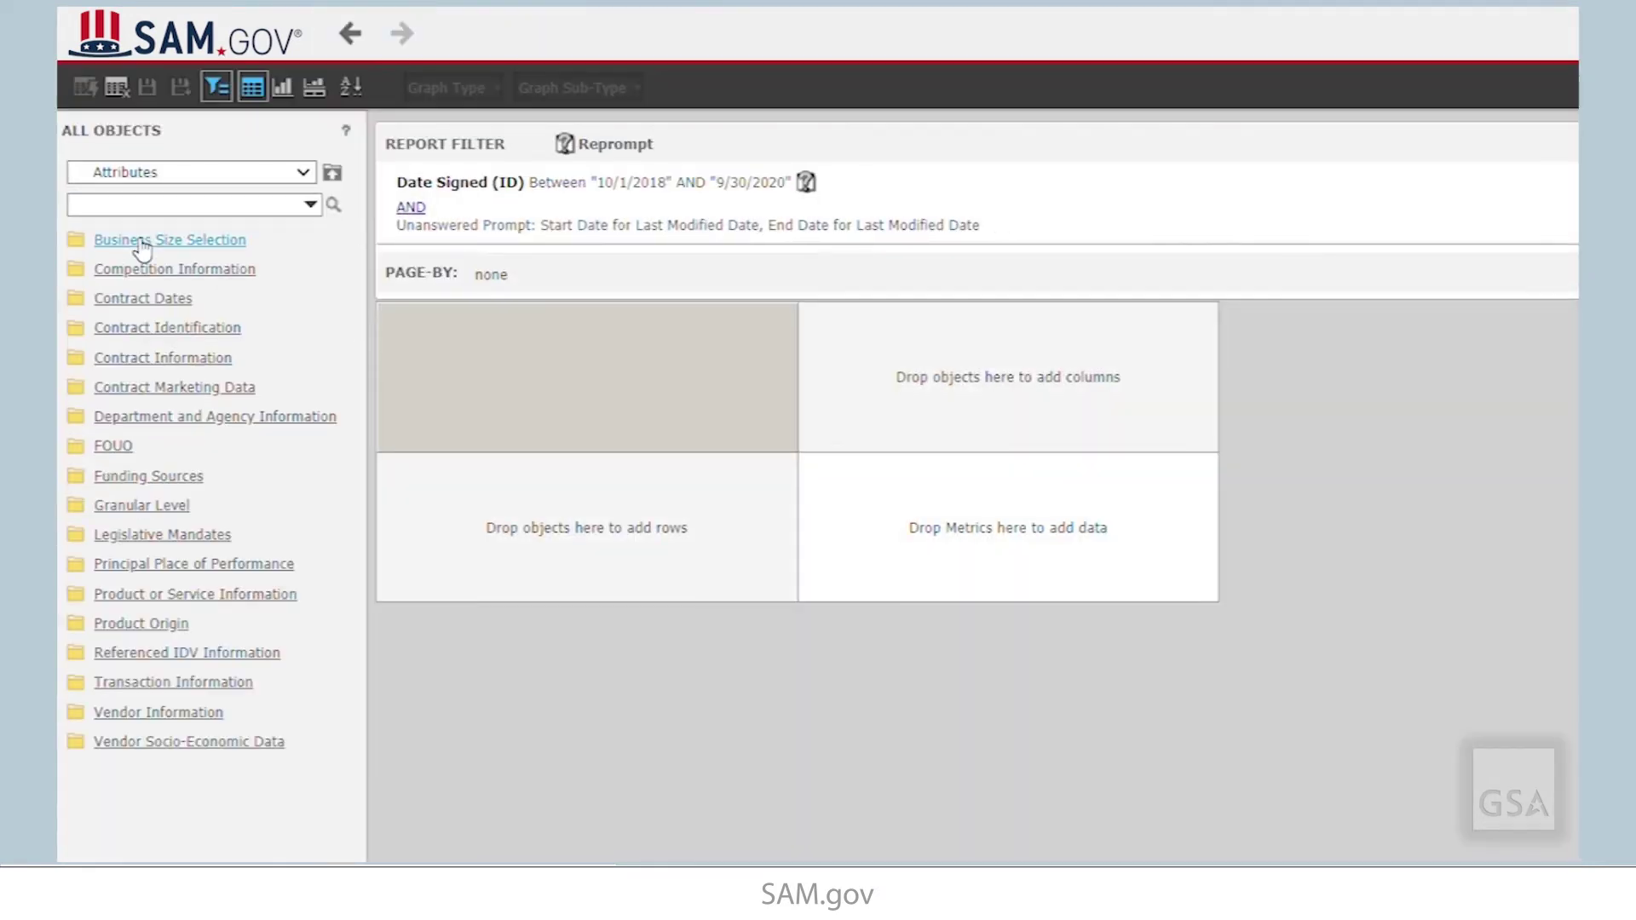
{"action": "left_click", "coordinate": [223, 329]}
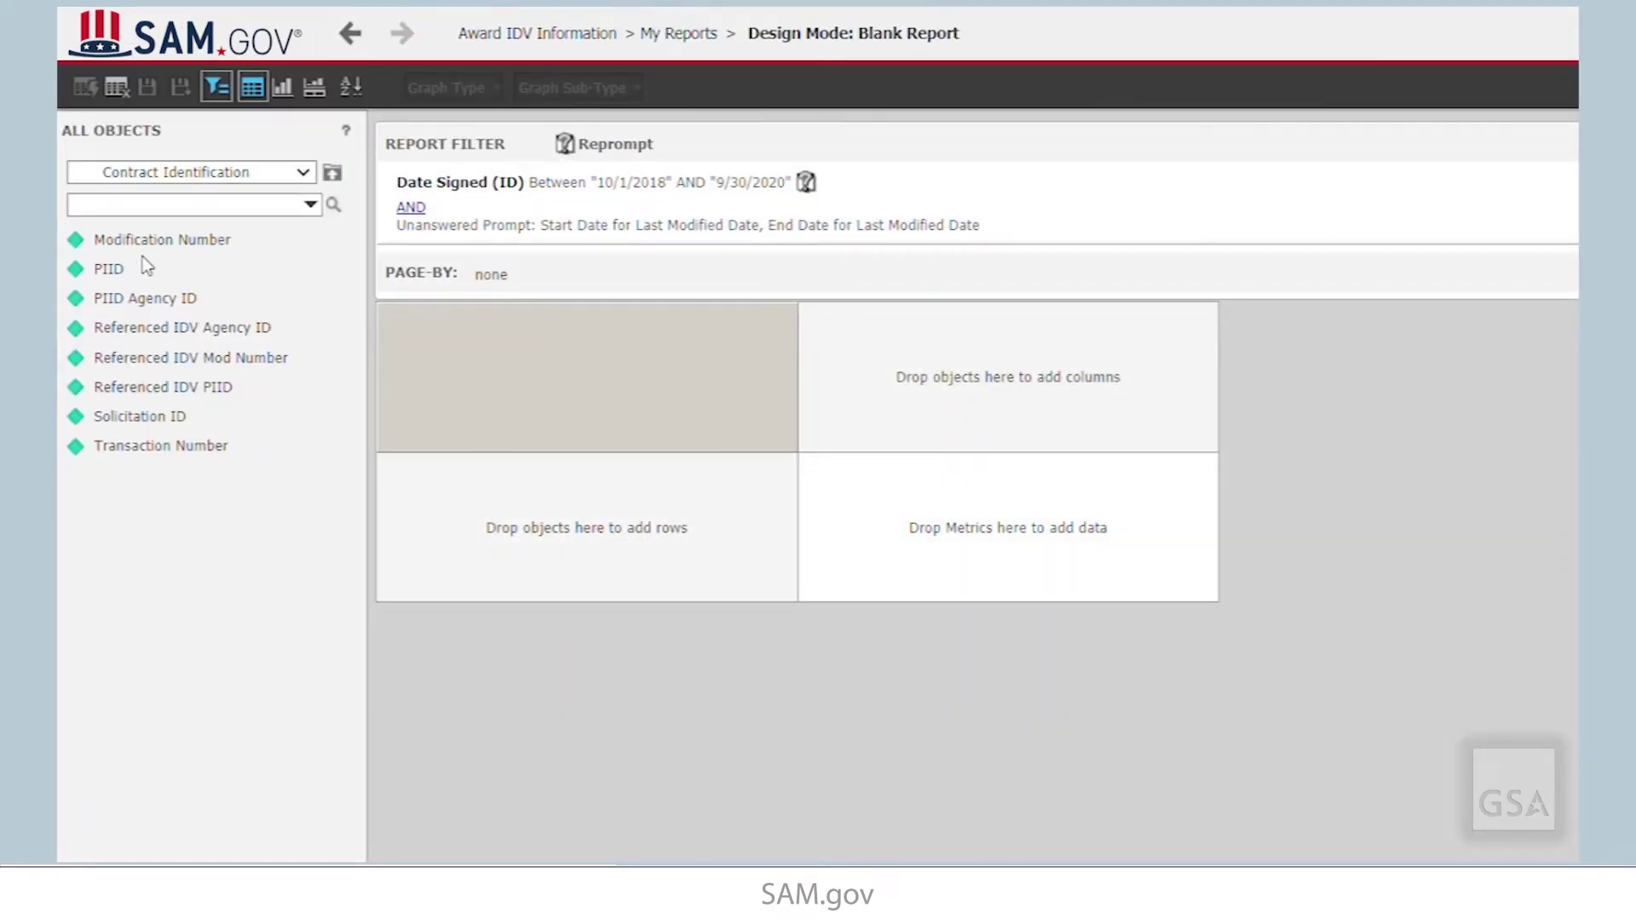
{"action": "double_click", "coordinate": [109, 269]}
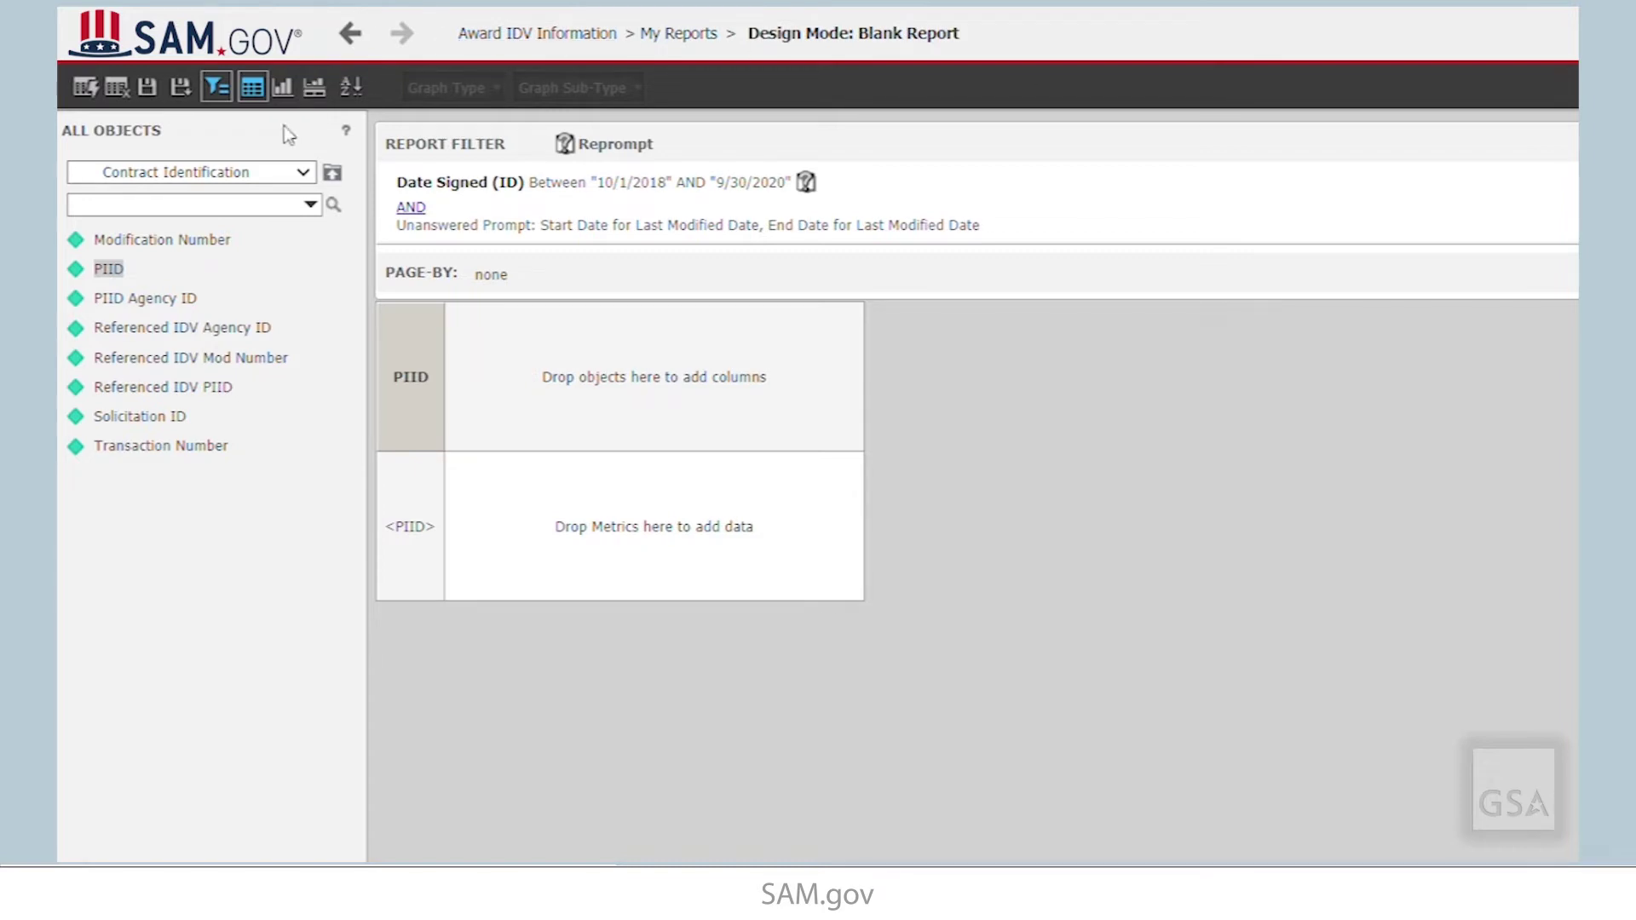
Add Contracting Department ID and Contracting Department Name as report columns
{"action": "left_click", "coordinate": [333, 175]}
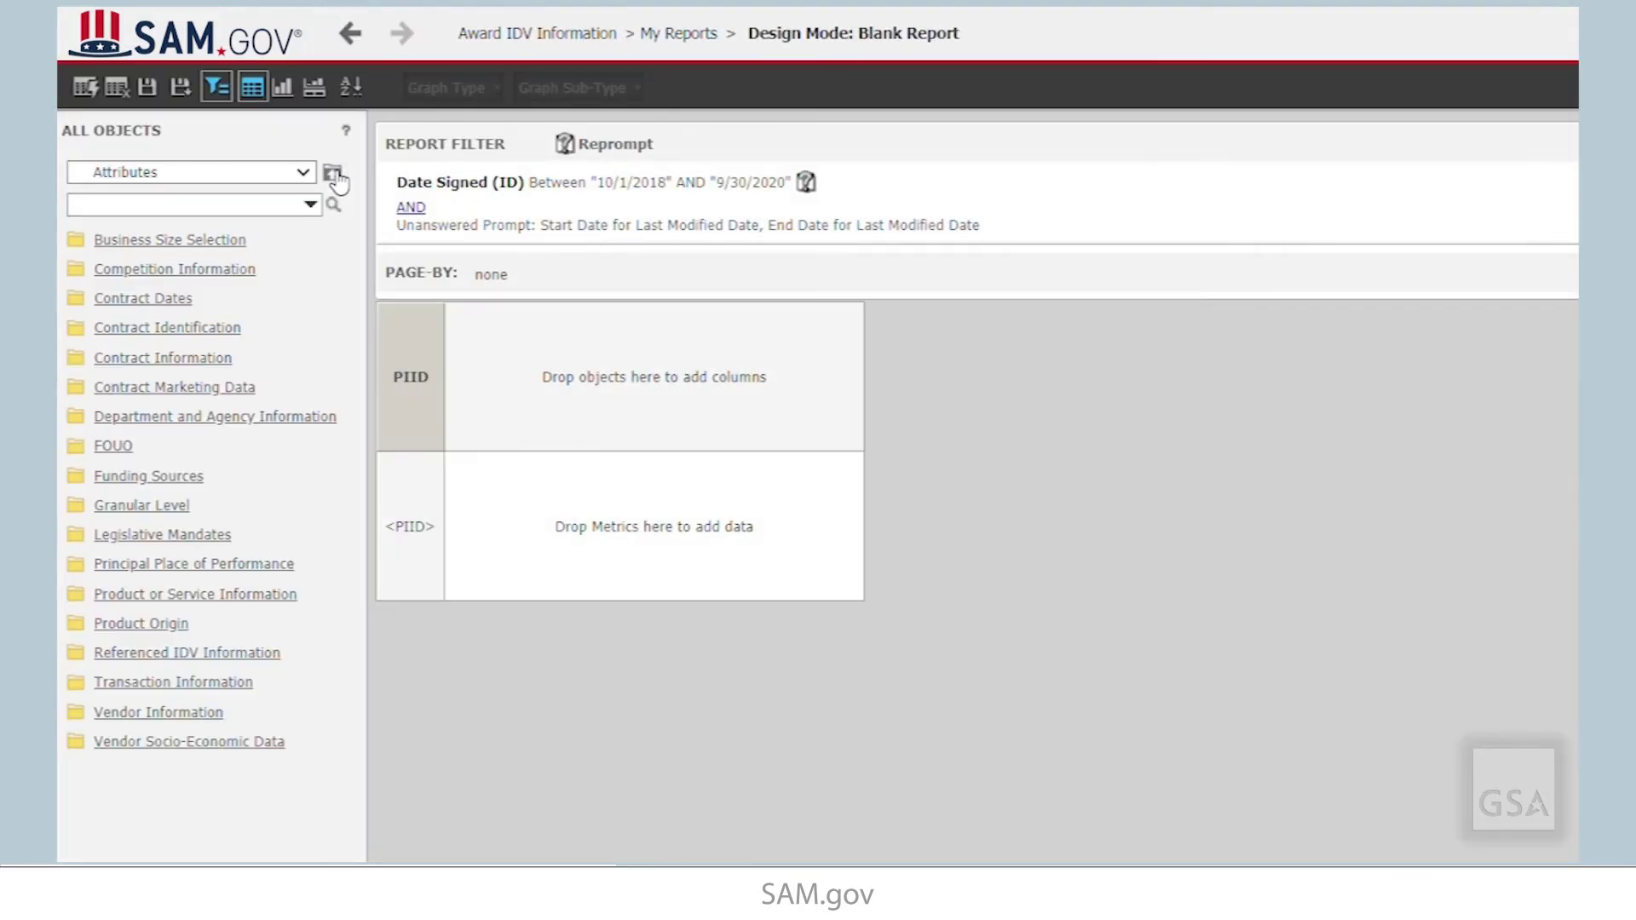
{"action": "left_click", "coordinate": [314, 420]}
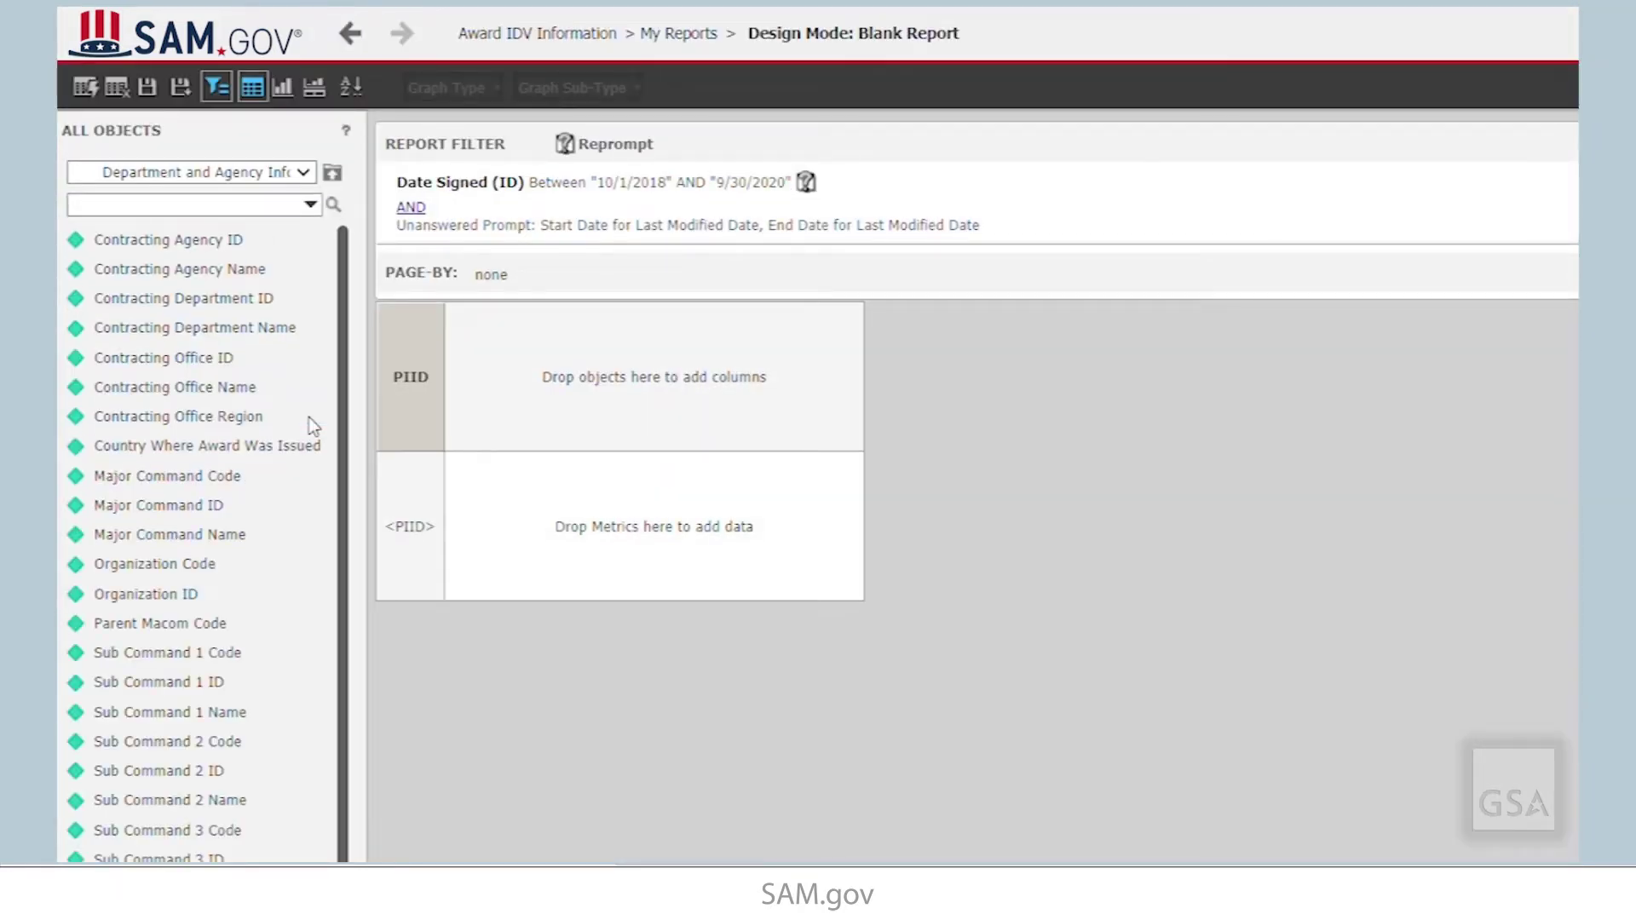
{"action": "double_click", "coordinate": [211, 300]}
{"action": "double_click", "coordinate": [262, 327]}
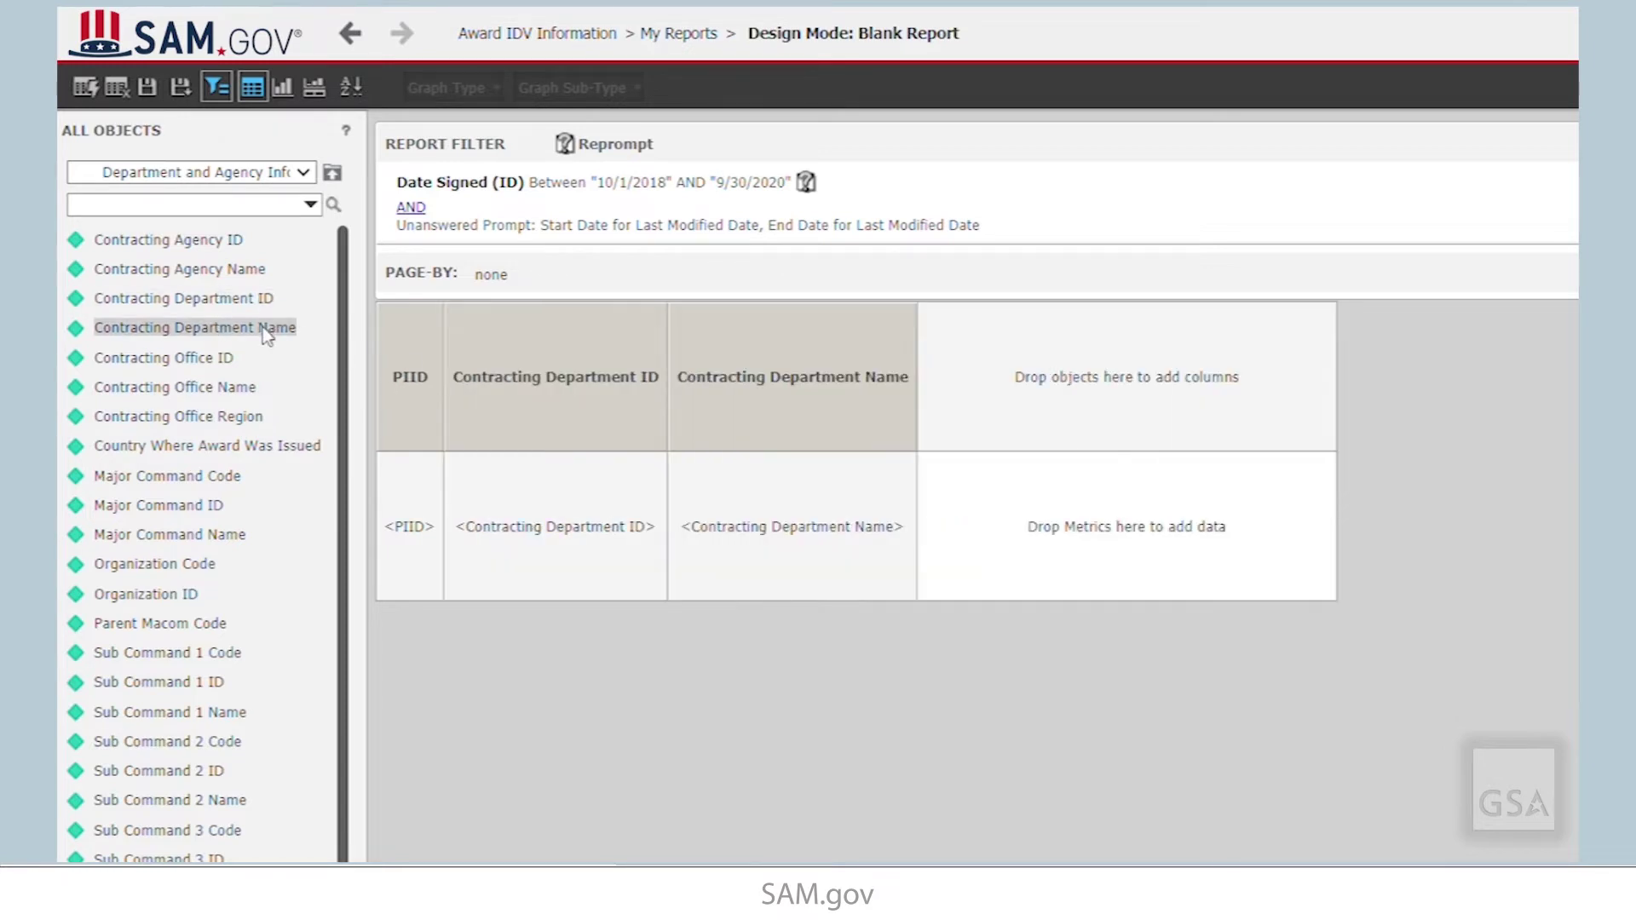
Add Funding Department ID and Name columns, then return the browser to Award IDV Information
{"action": "left_click", "coordinate": [333, 173]}
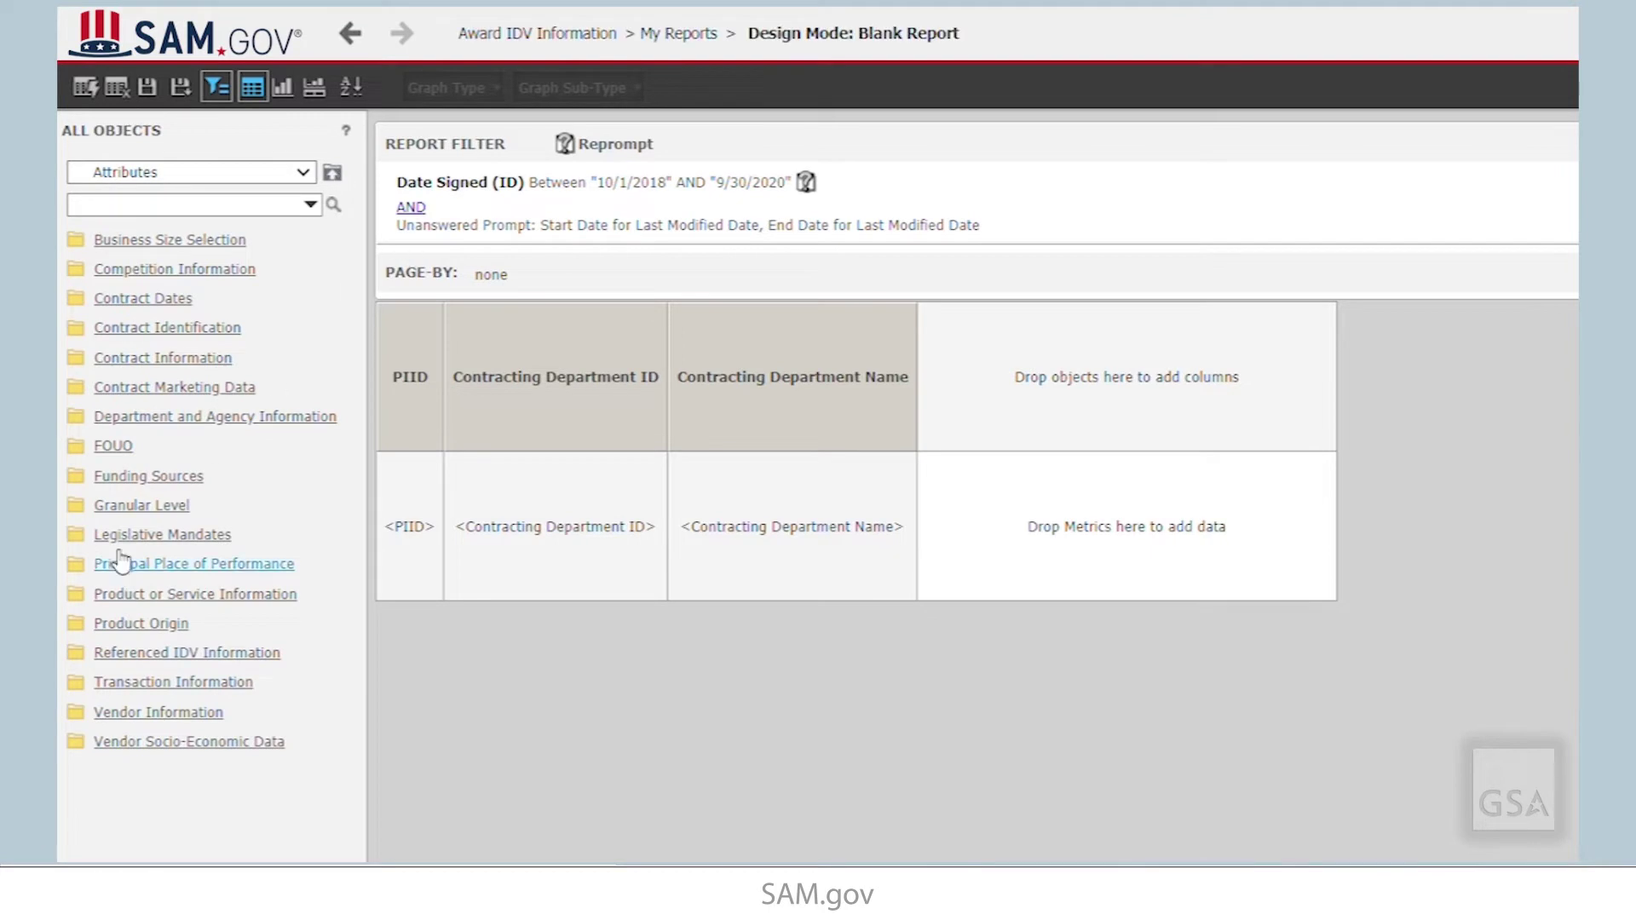
{"action": "left_click", "coordinate": [160, 479]}
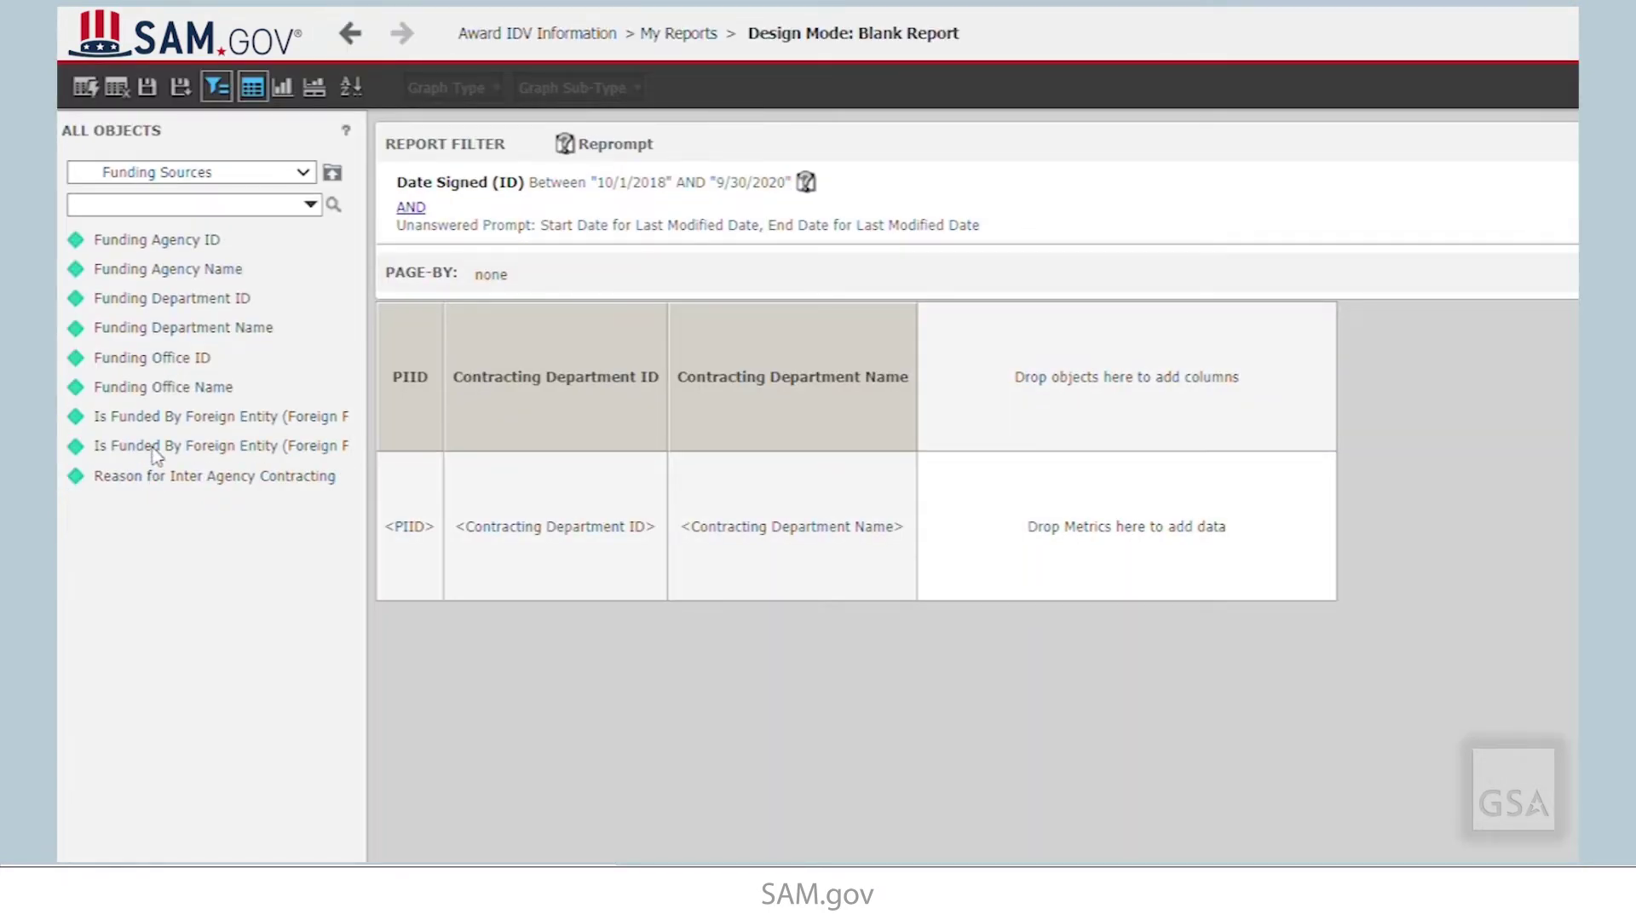
{"action": "double_click", "coordinate": [153, 305]}
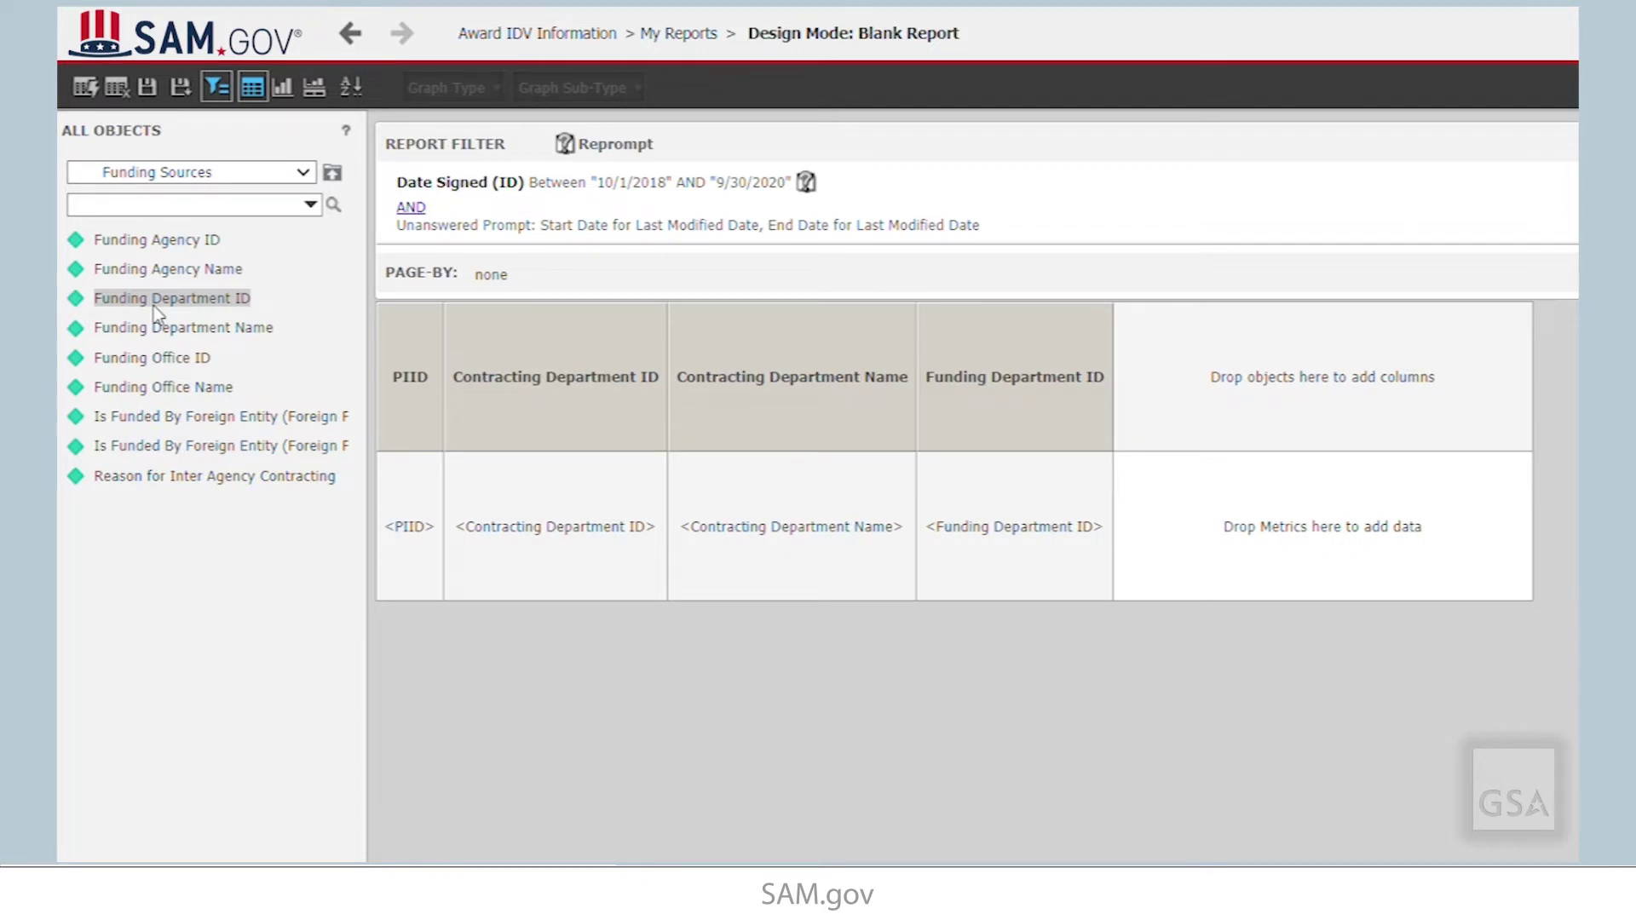
{"action": "double_click", "coordinate": [159, 336]}
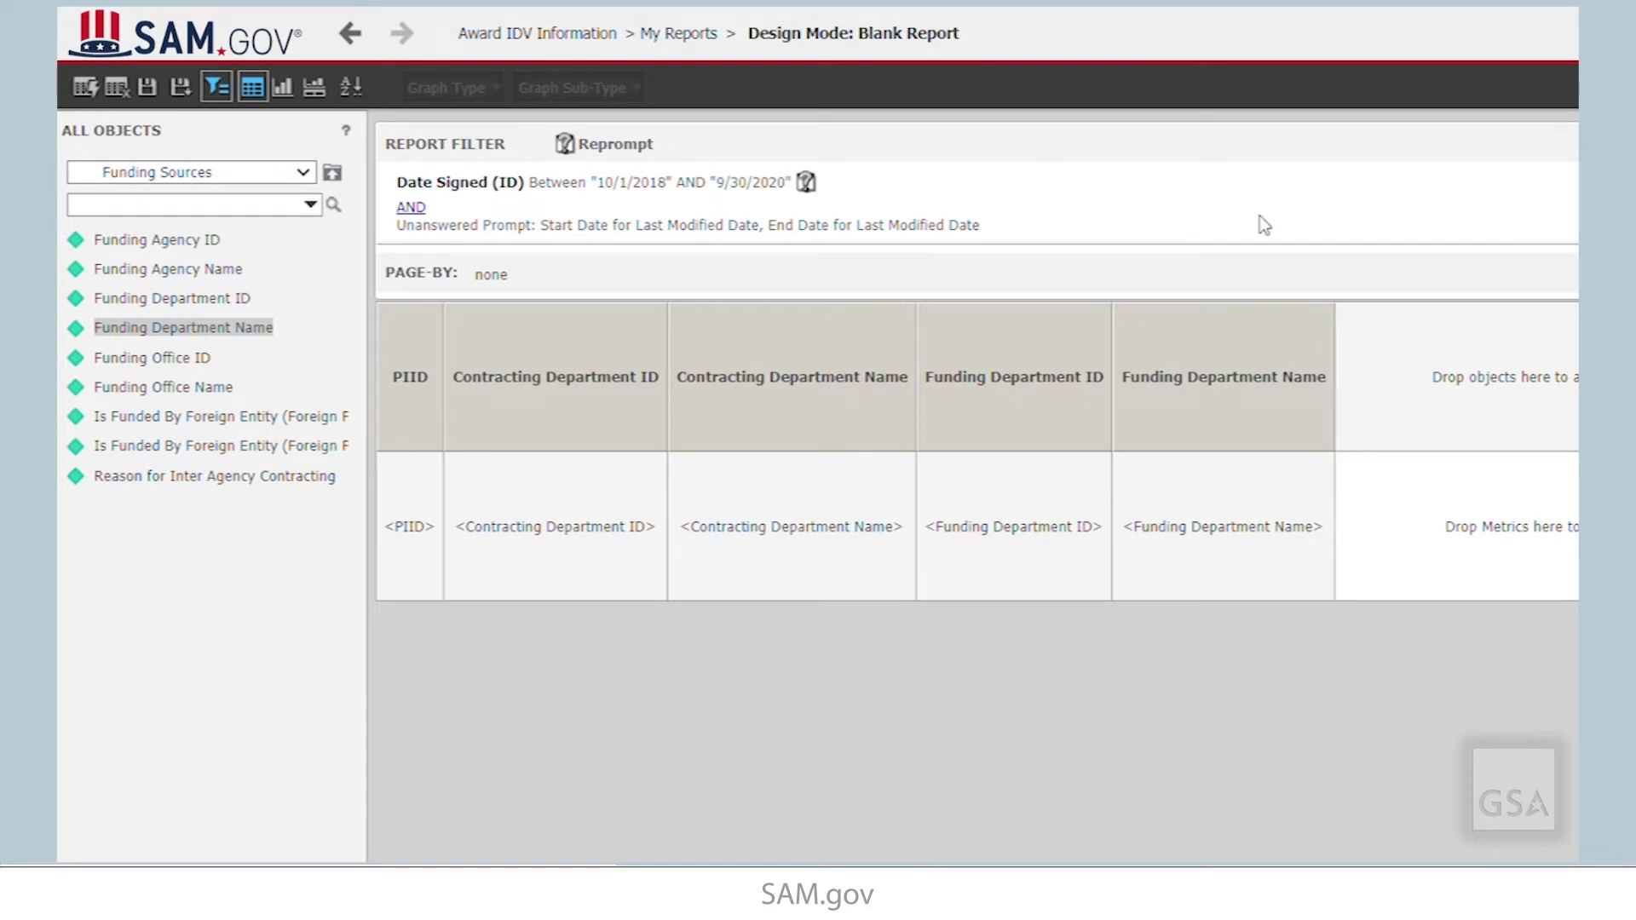
{"action": "left_click", "coordinate": [302, 174]}
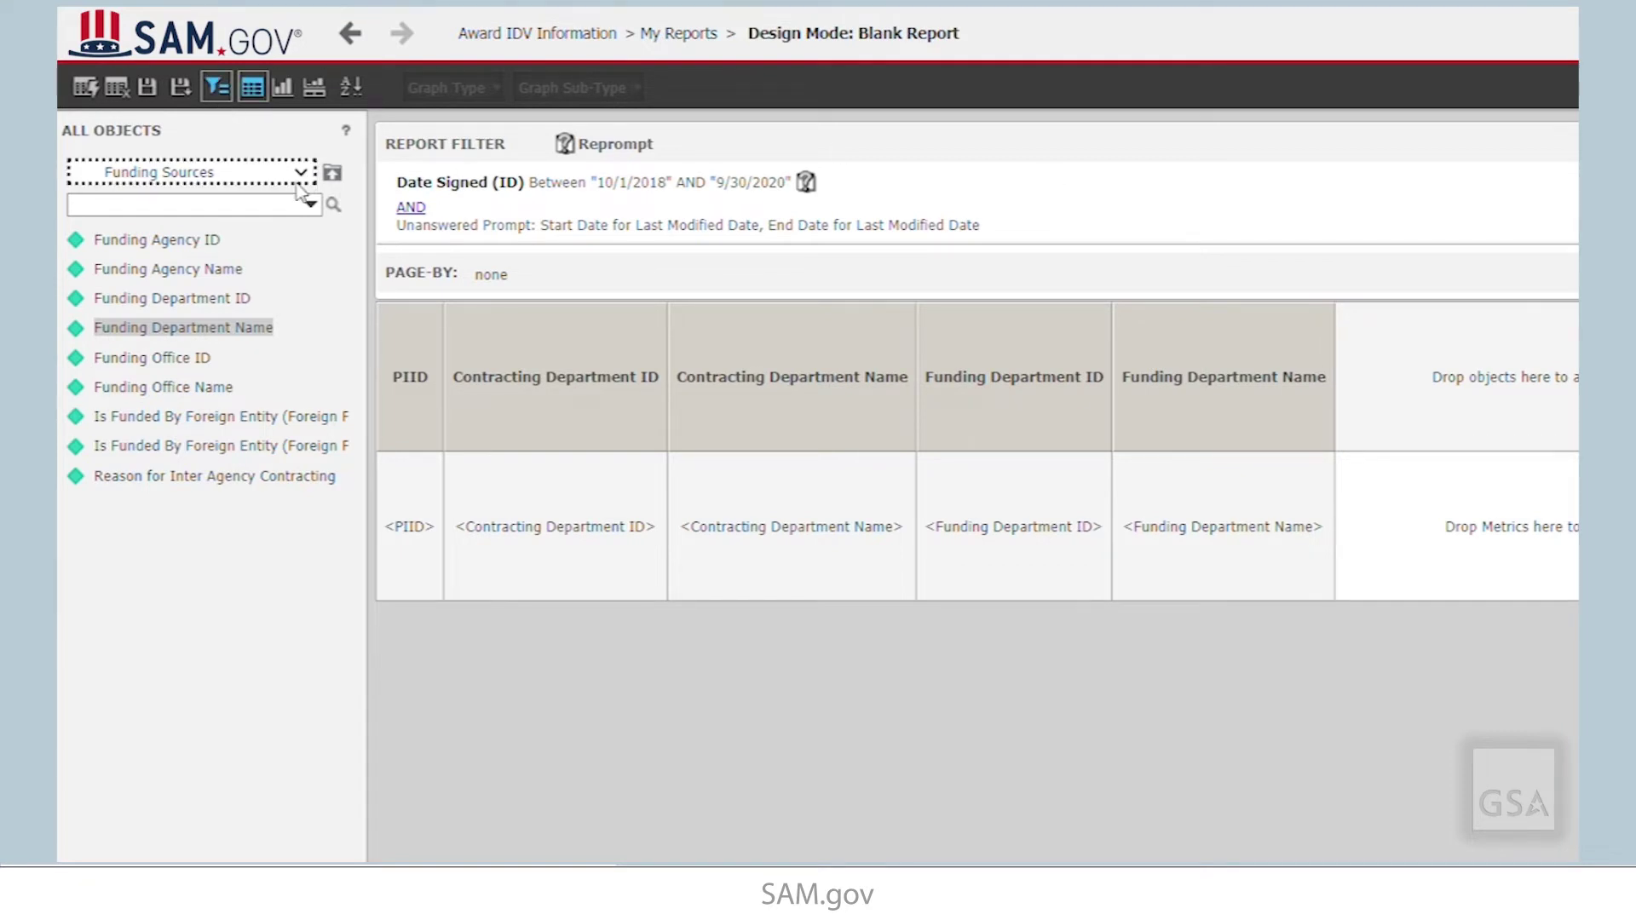
{"action": "left_click", "coordinate": [270, 198]}
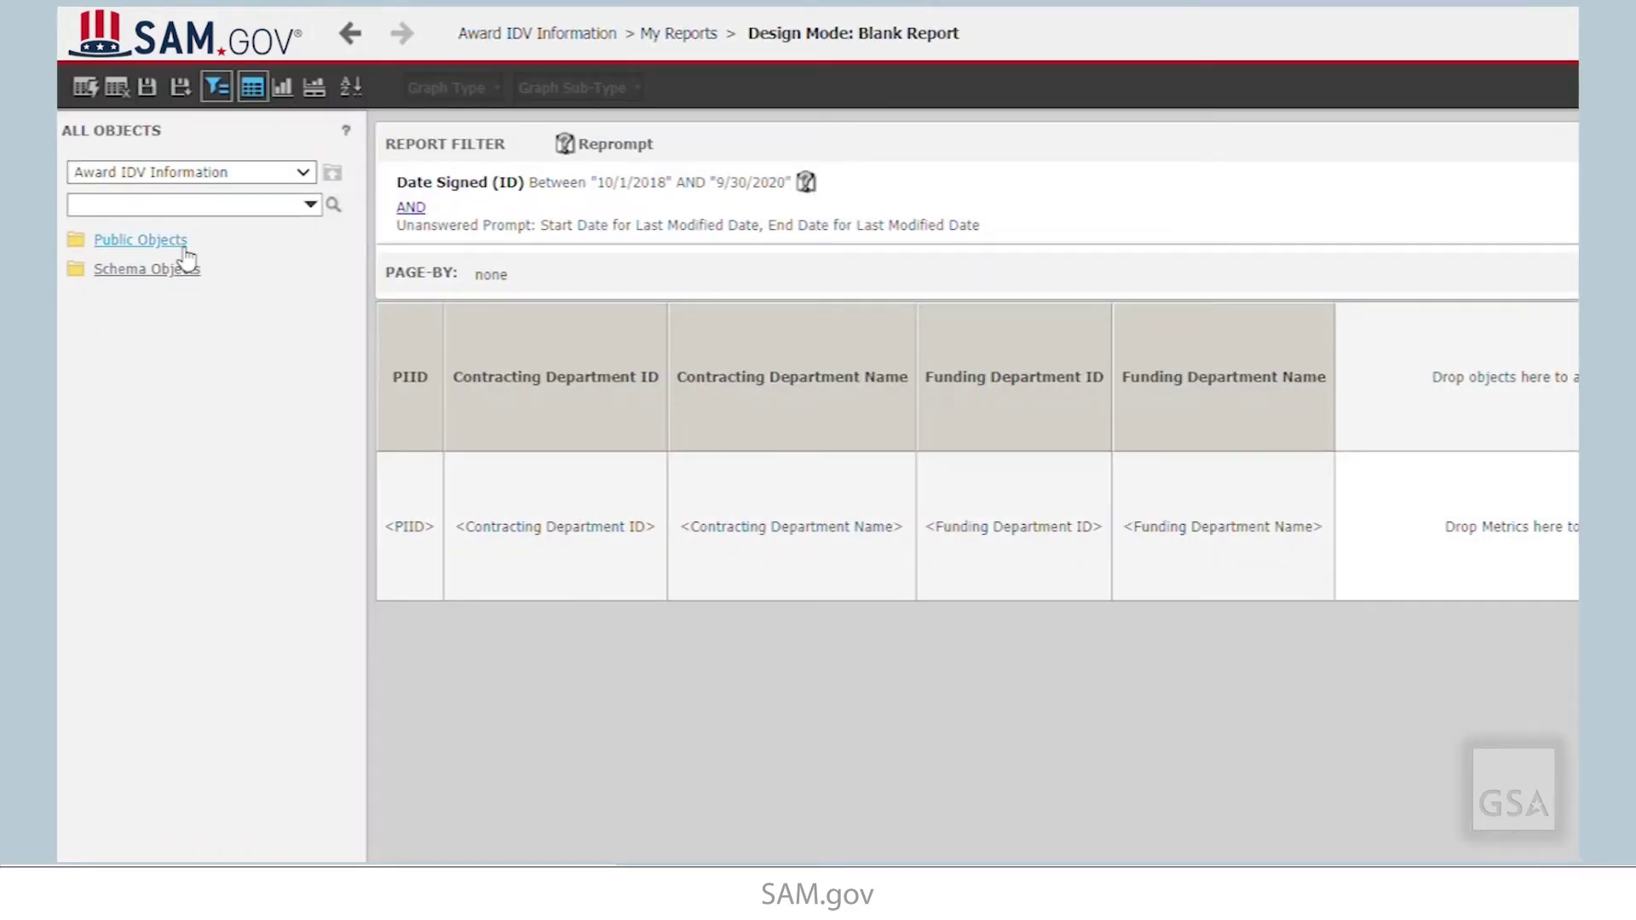
Add the Dollars Obligated metric from Public Objects > Metrics to the grid
{"action": "left_click", "coordinate": [185, 248]}
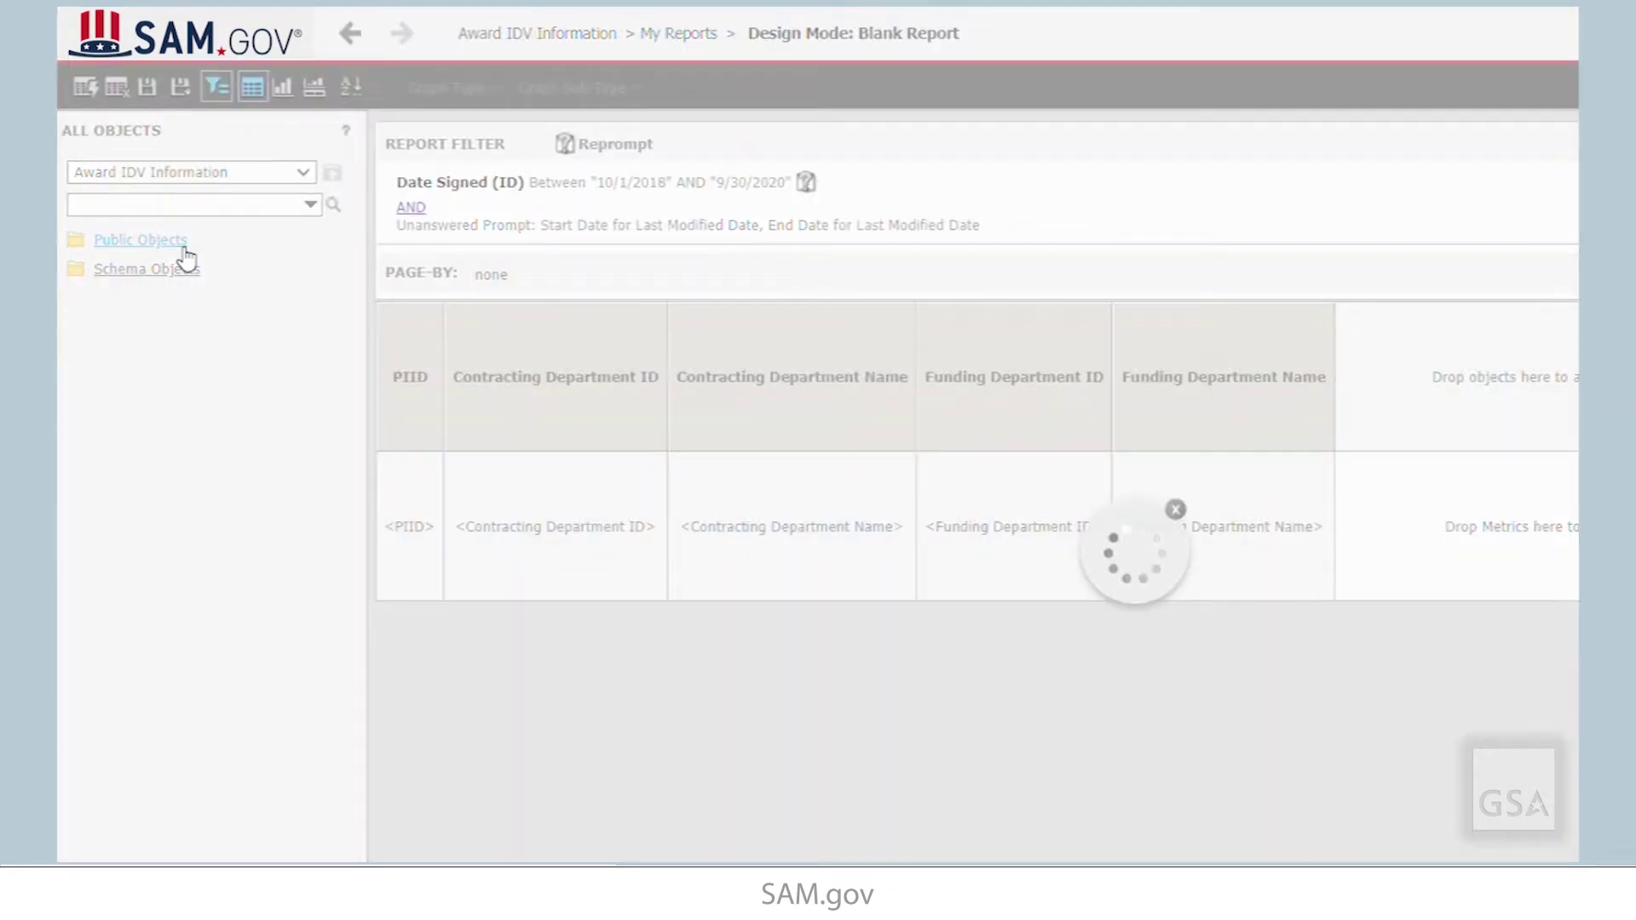
{"action": "left_click", "coordinate": [128, 245]}
{"action": "left_click", "coordinate": [117, 269]}
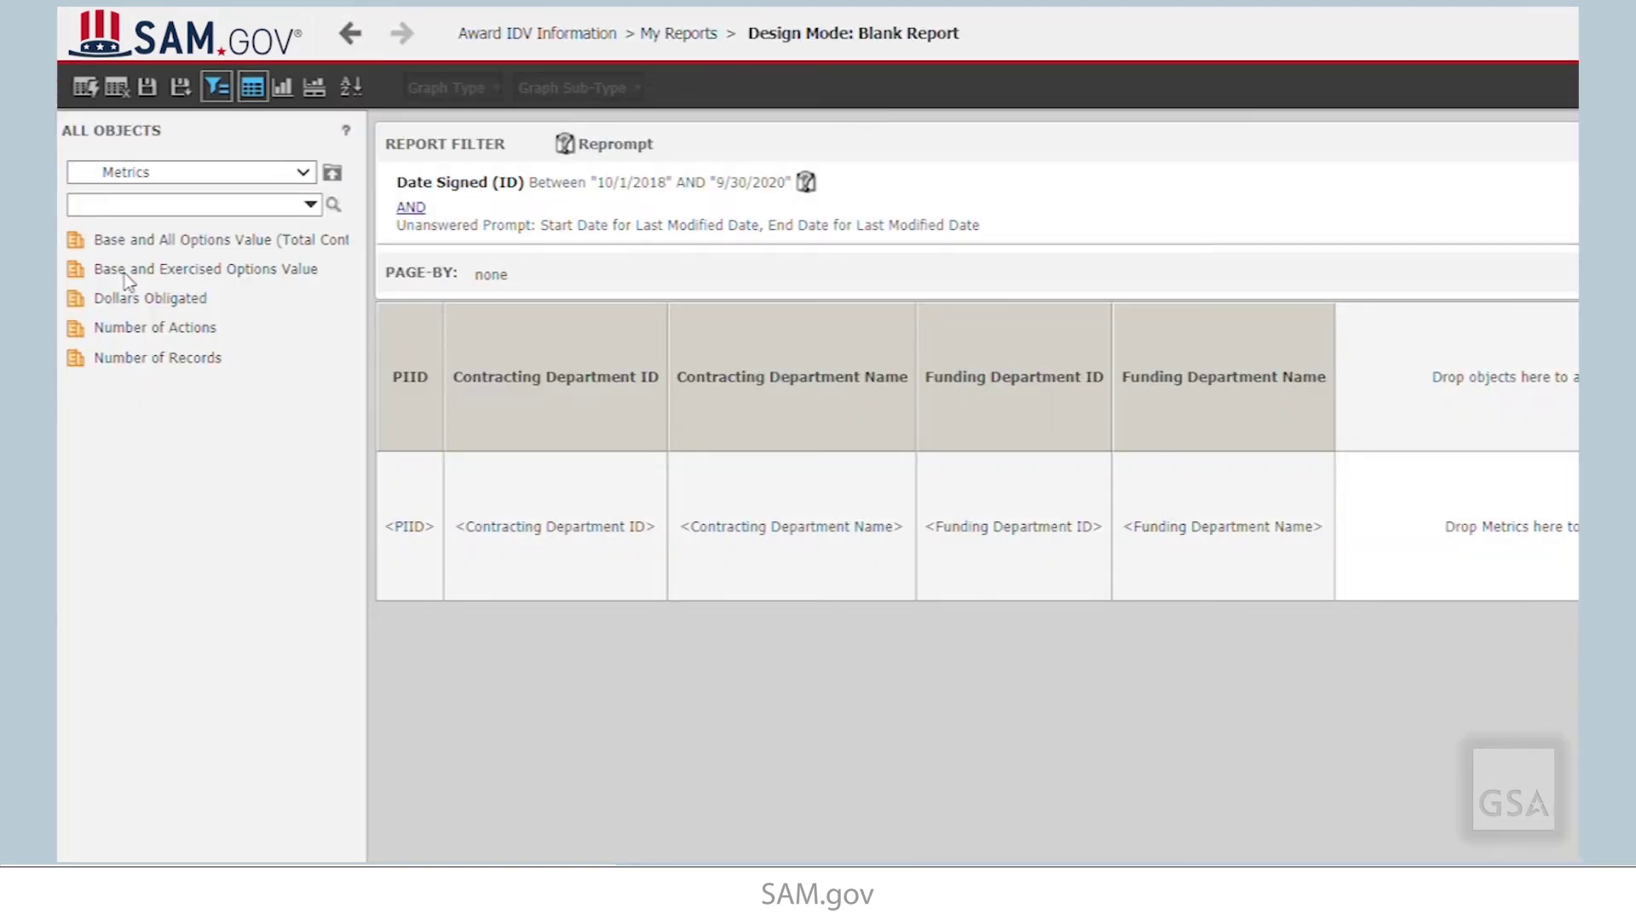
{"action": "double_click", "coordinate": [151, 299]}
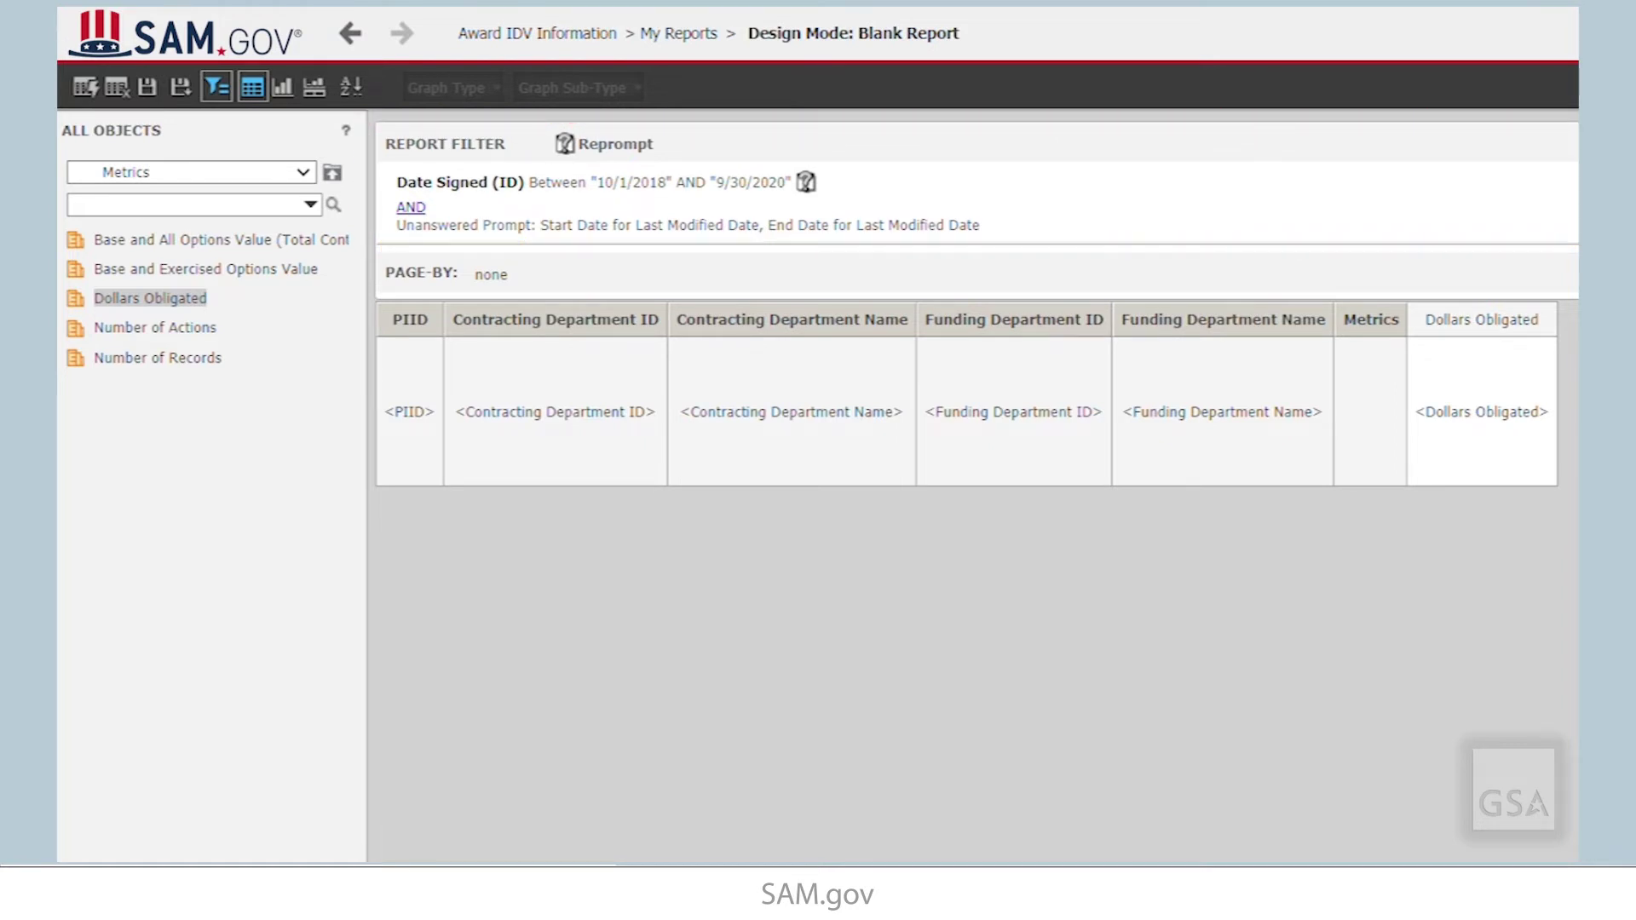
{"action": "left_click", "coordinate": [309, 177]}
{"action": "left_click", "coordinate": [298, 202]}
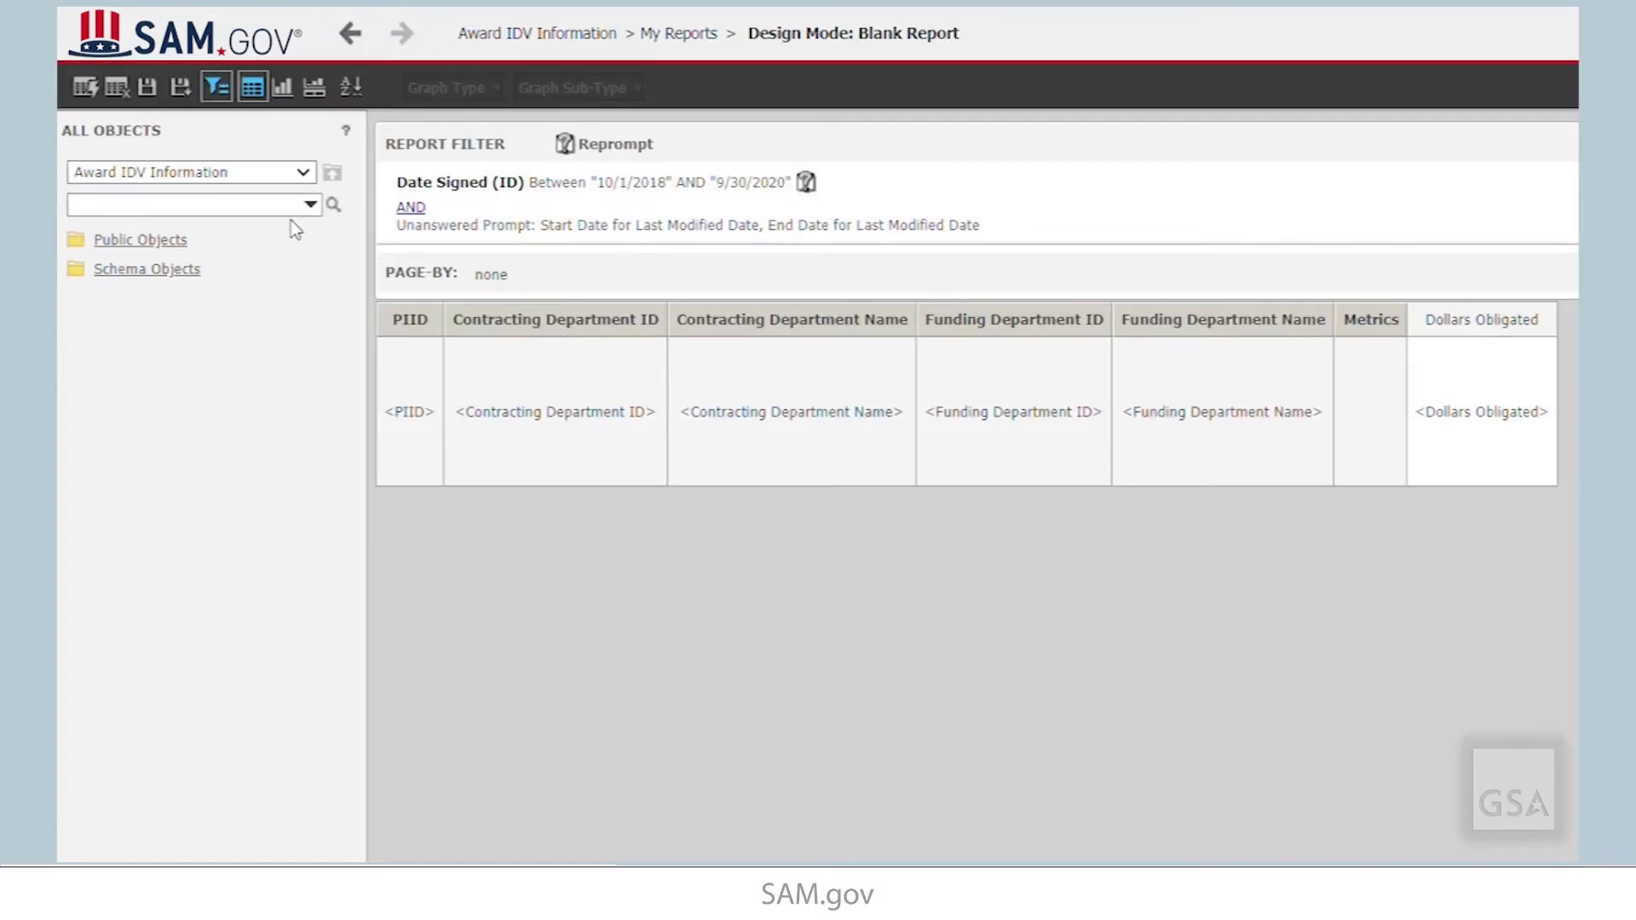
Filter on Contracting Department ID equals 9700 and start a Contracting Agency ID condition
{"action": "left_click", "coordinate": [195, 271]}
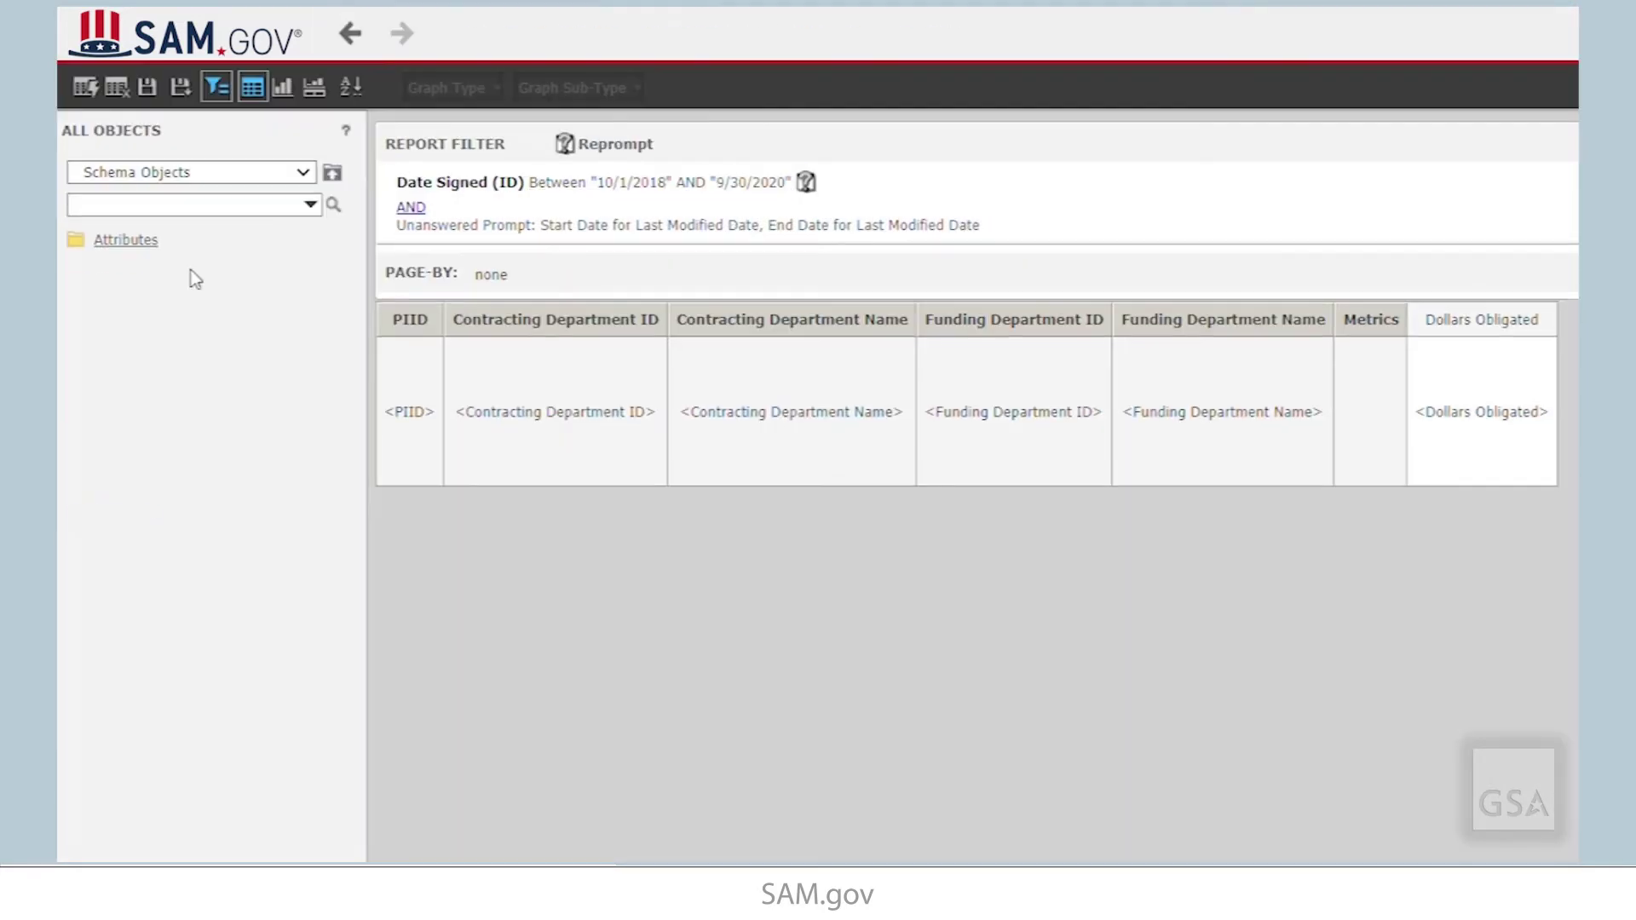
{"action": "left_click", "coordinate": [132, 243]}
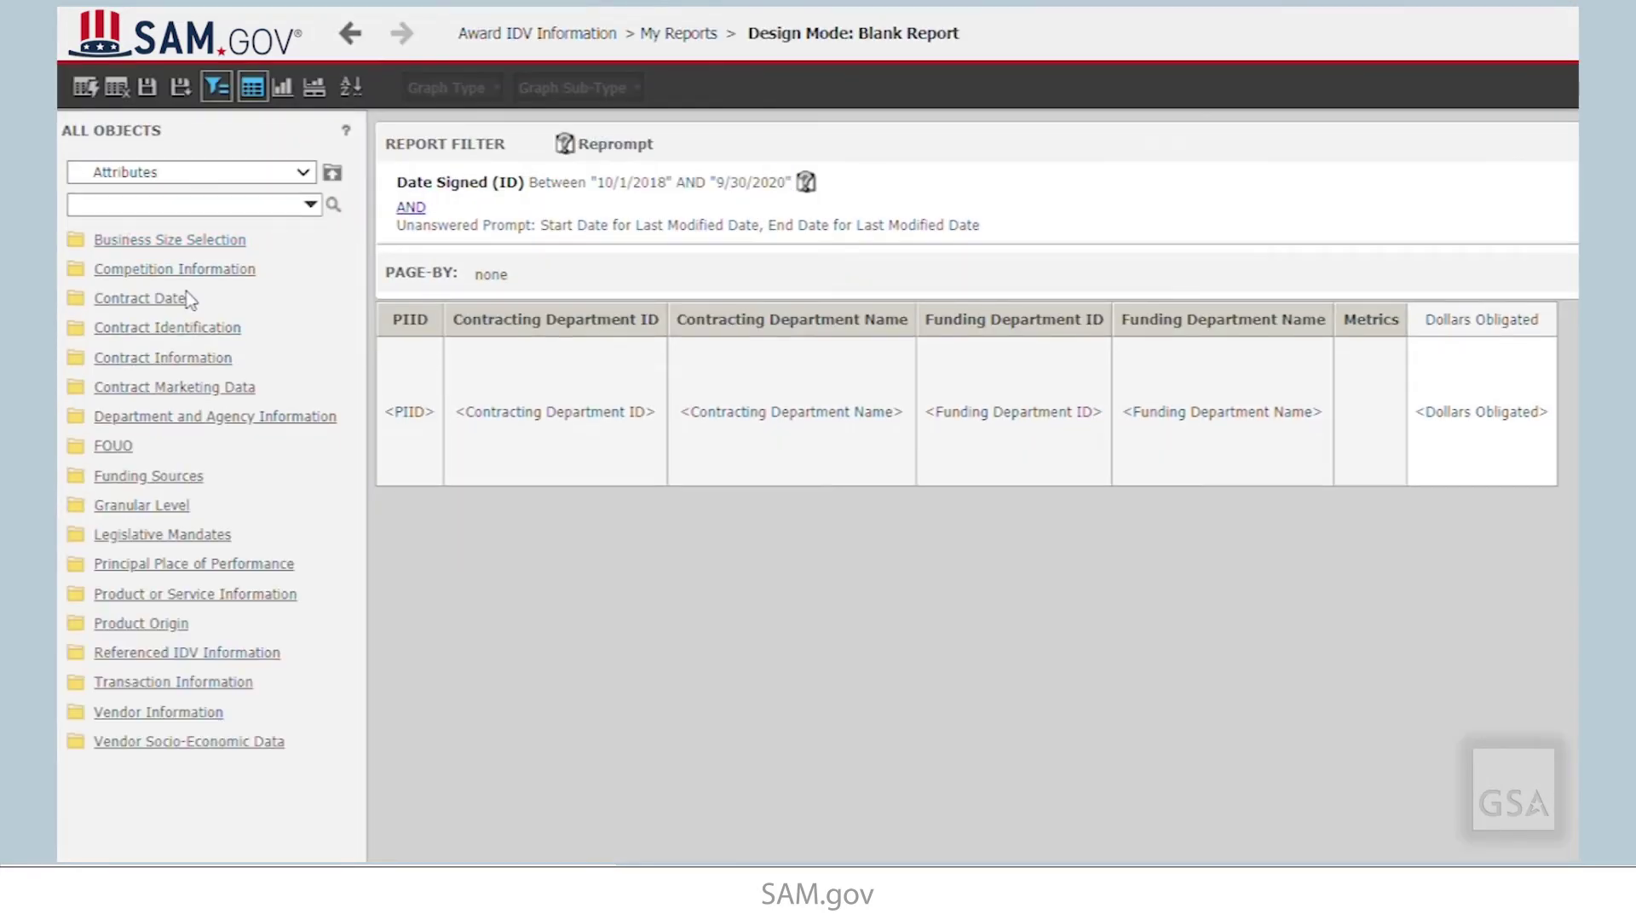
{"action": "left_click", "coordinate": [280, 418]}
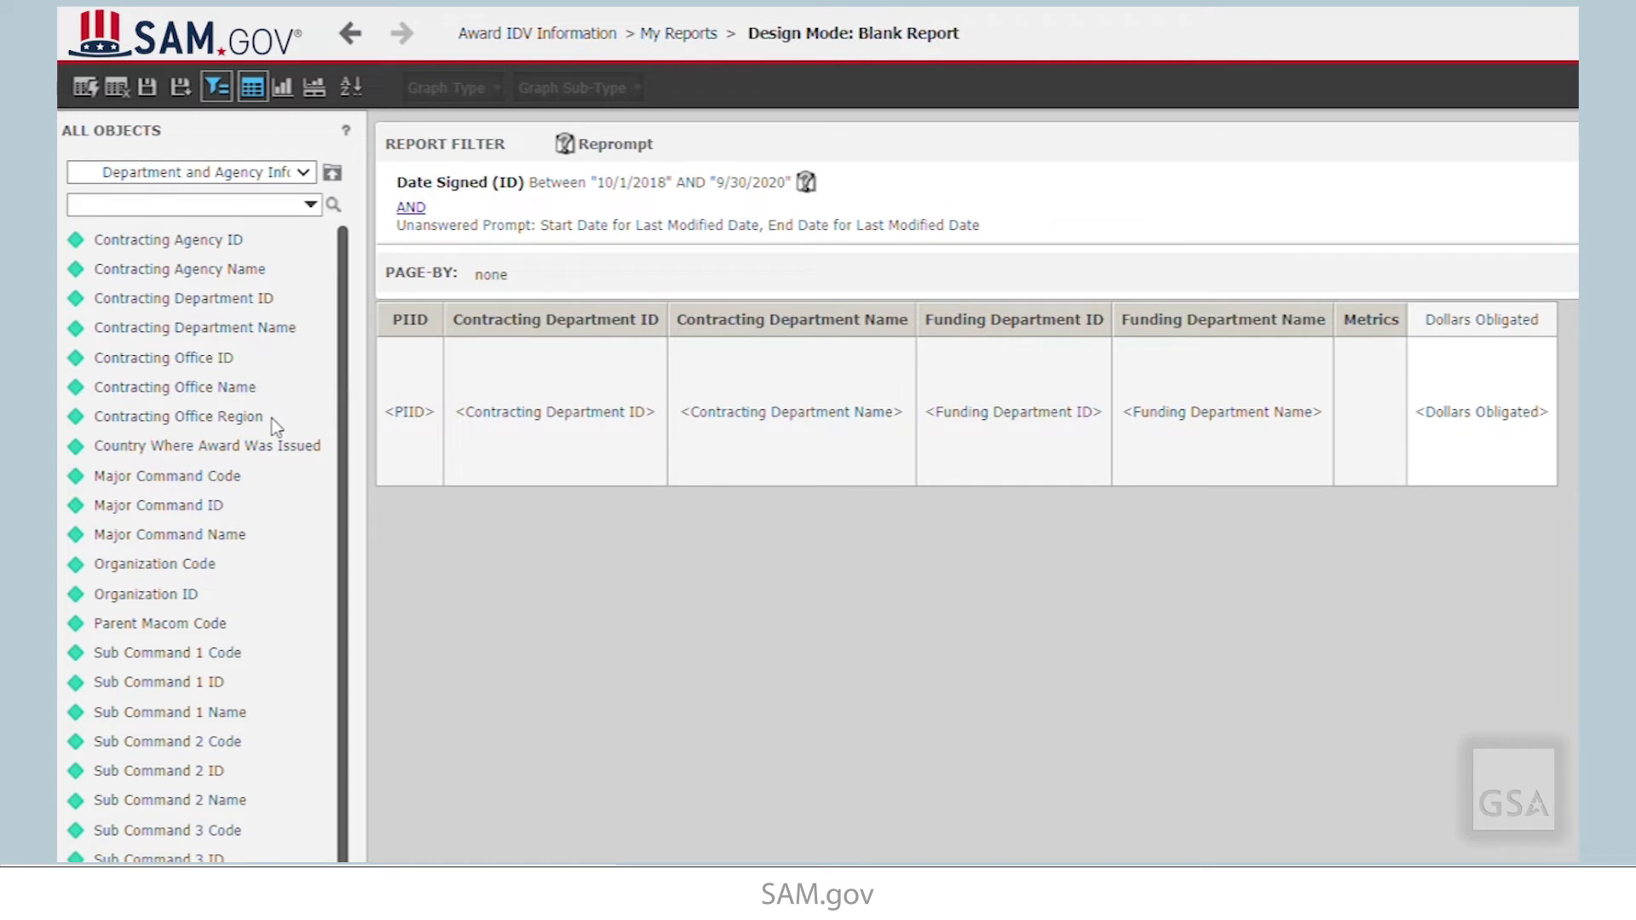
{"action": "left_click", "coordinate": [229, 300]}
{"action": "left_click_drag", "start_coordinate": [228, 305], "coordinate": [1099, 210]}
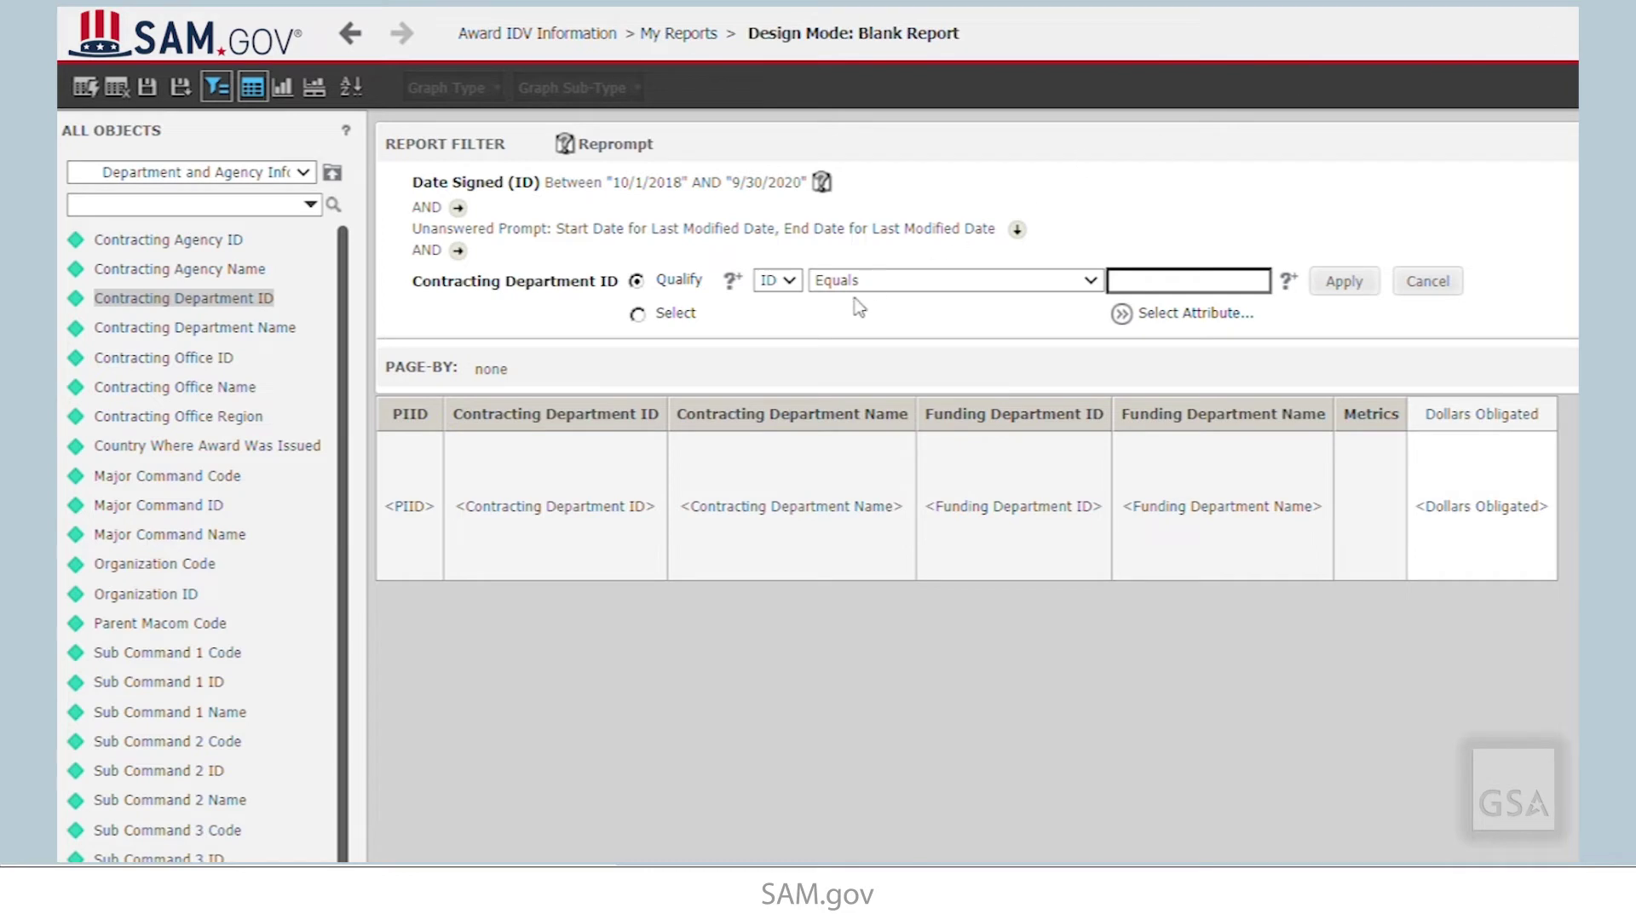
{"action": "left_click", "coordinate": [1186, 281]}
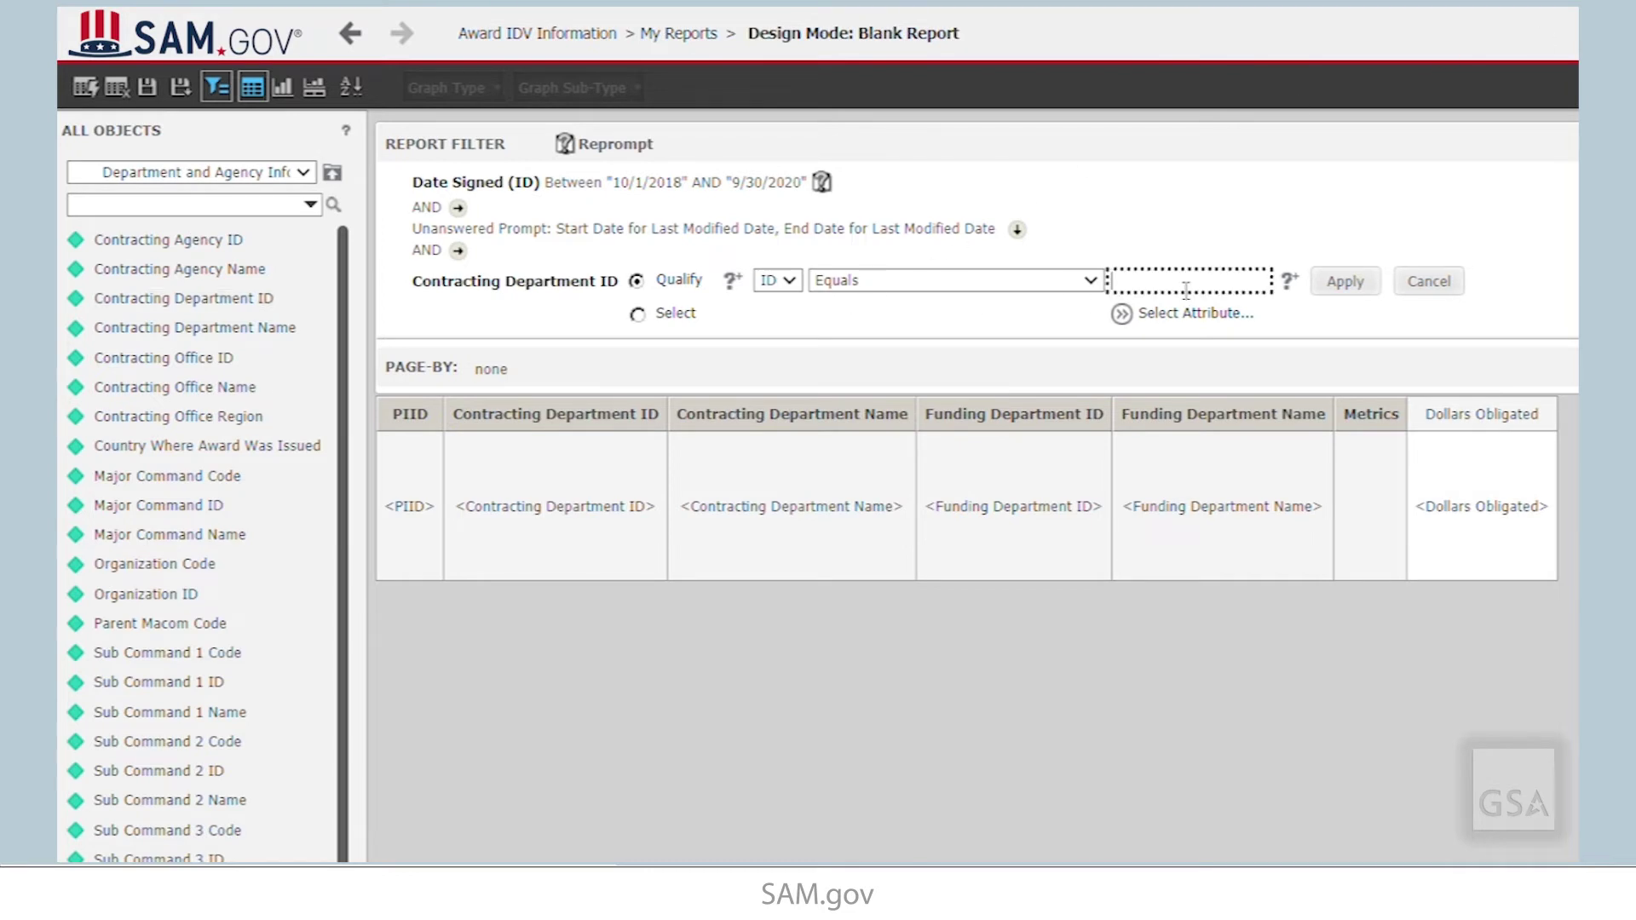
{"action": "type", "text": "9700"}
{"action": "left_click", "coordinate": [1344, 282]}
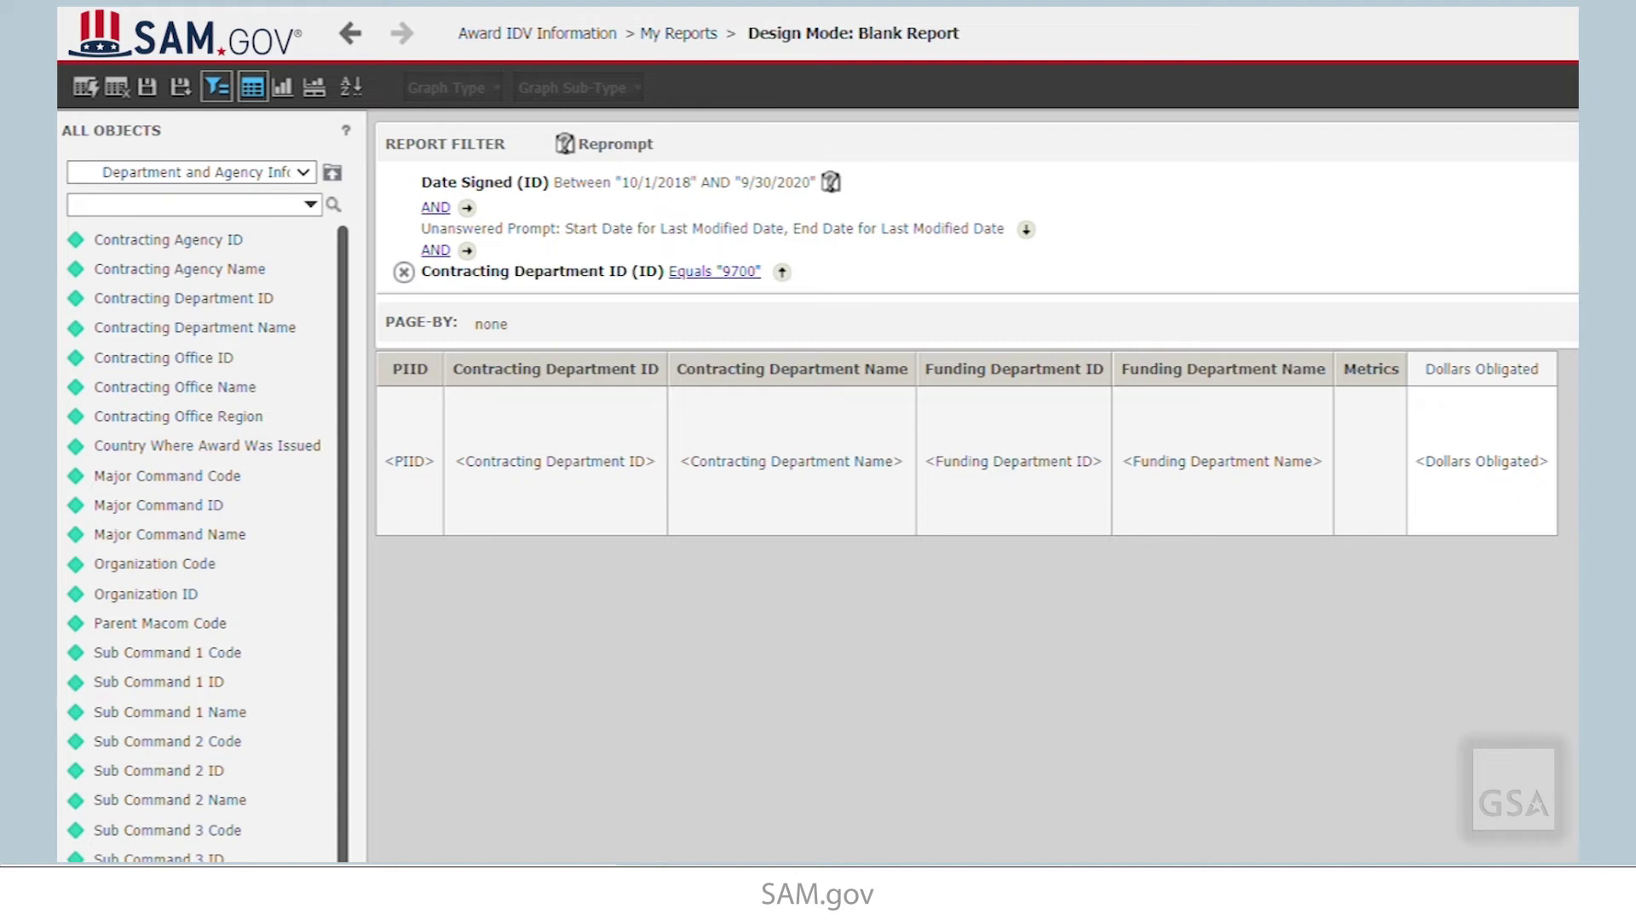
{"action": "left_click_drag", "start_coordinate": [117, 246], "coordinate": [1240, 237]}
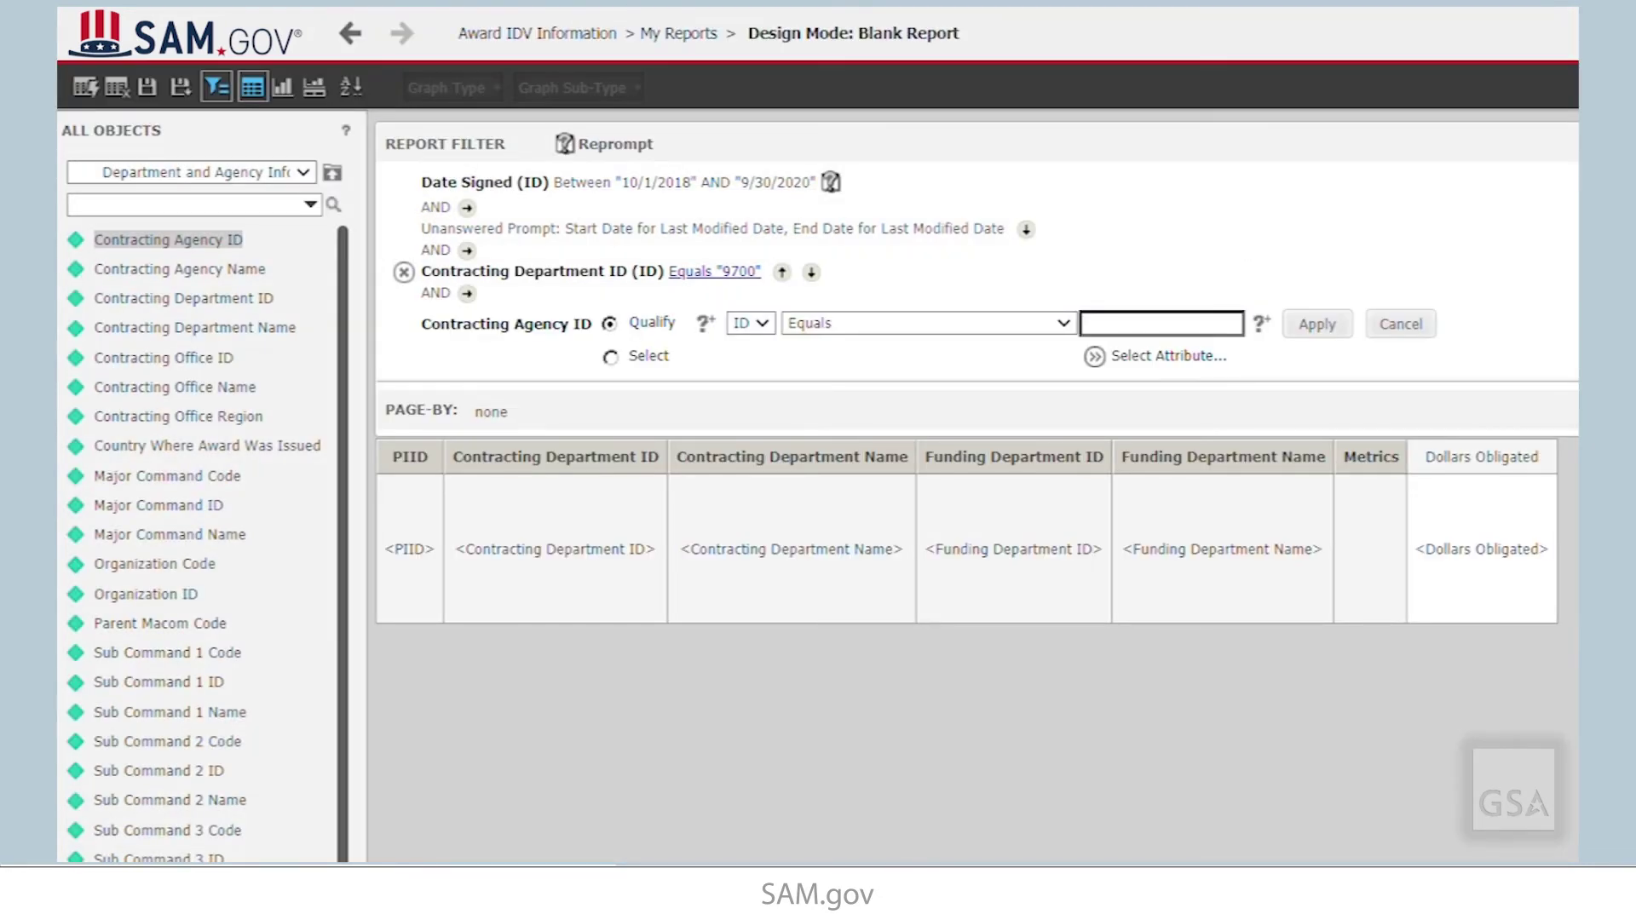
Set the Contracting Agency ID condition to Does not equal 2100
{"action": "left_click", "coordinate": [1061, 334]}
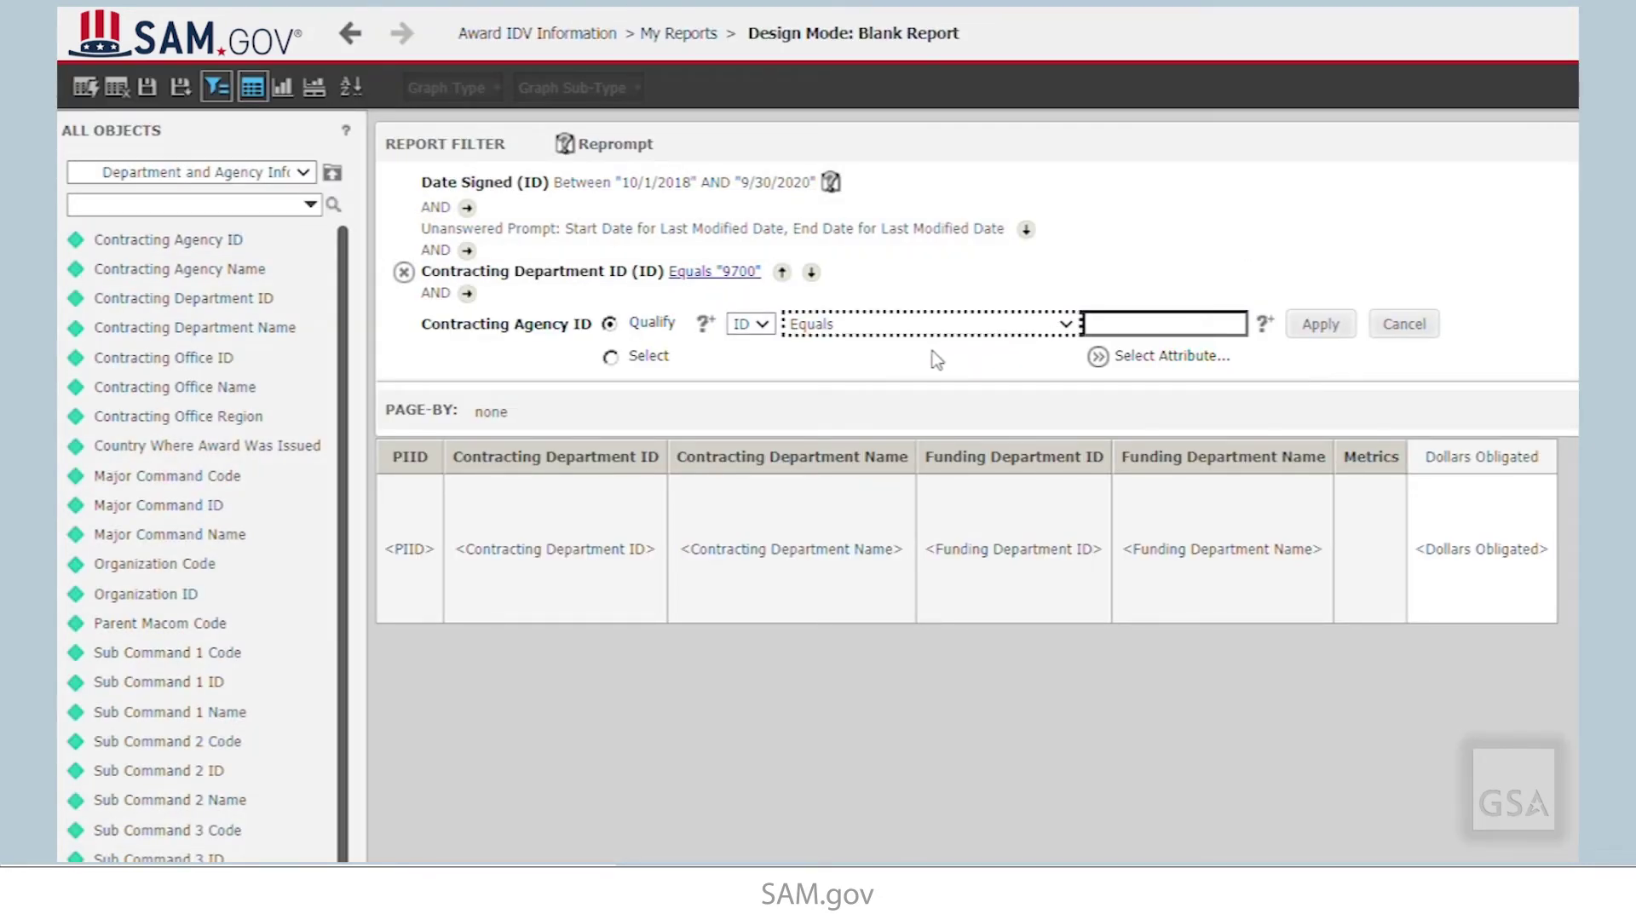
{"action": "key", "text": "Down"}
{"action": "left_click", "coordinate": [1156, 331]}
{"action": "type", "text": "2100"}
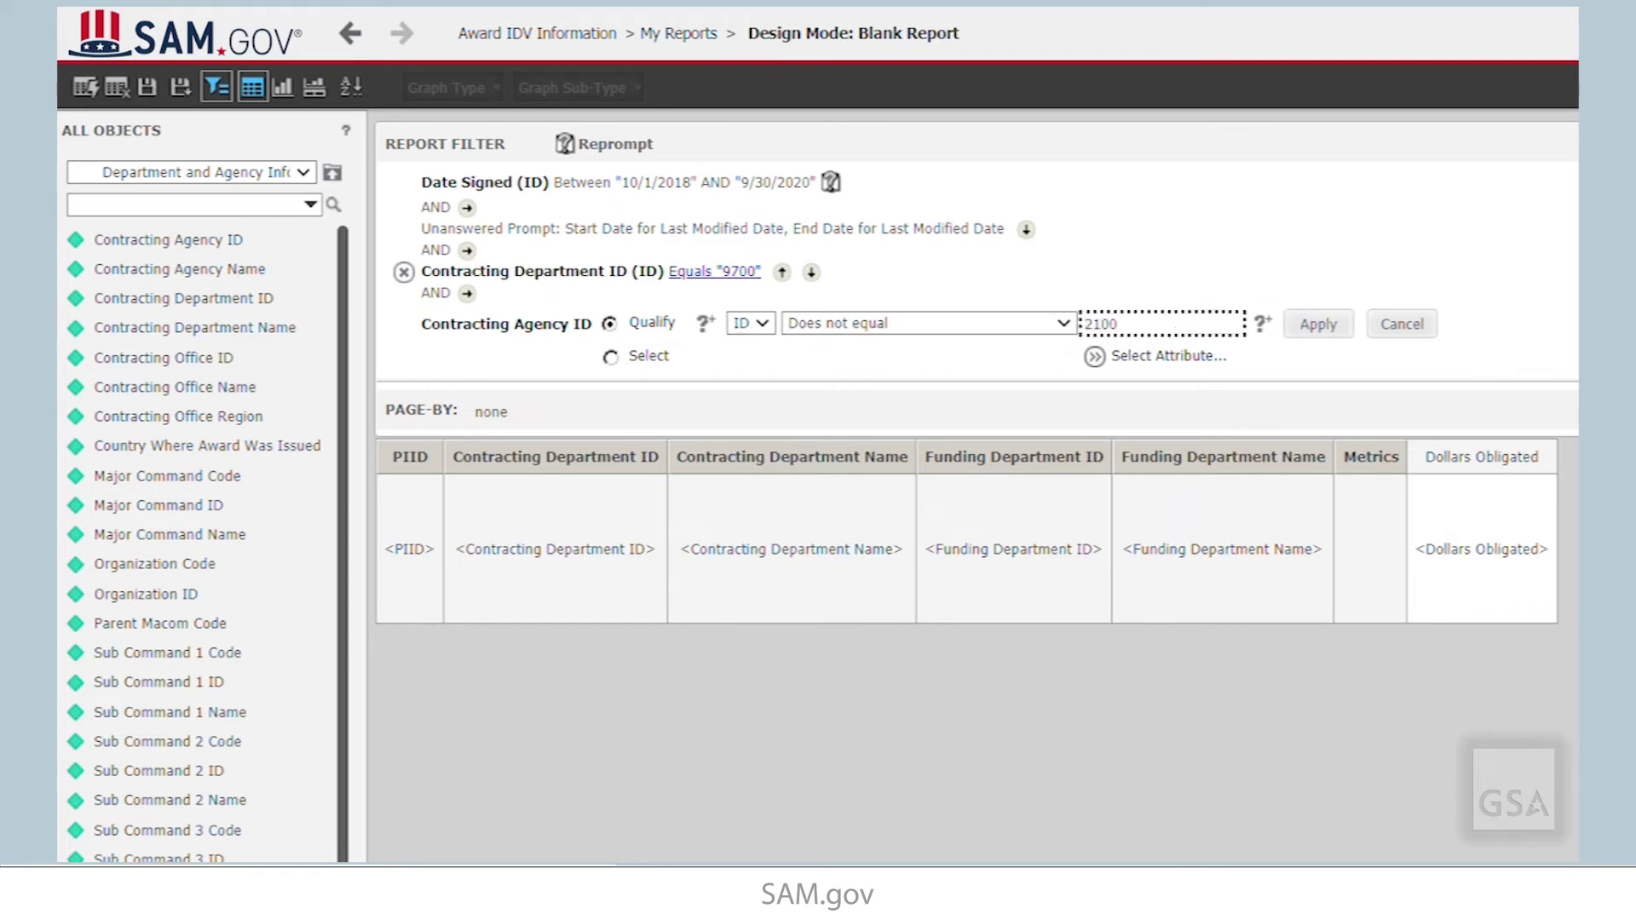
{"action": "left_click", "coordinate": [1318, 324]}
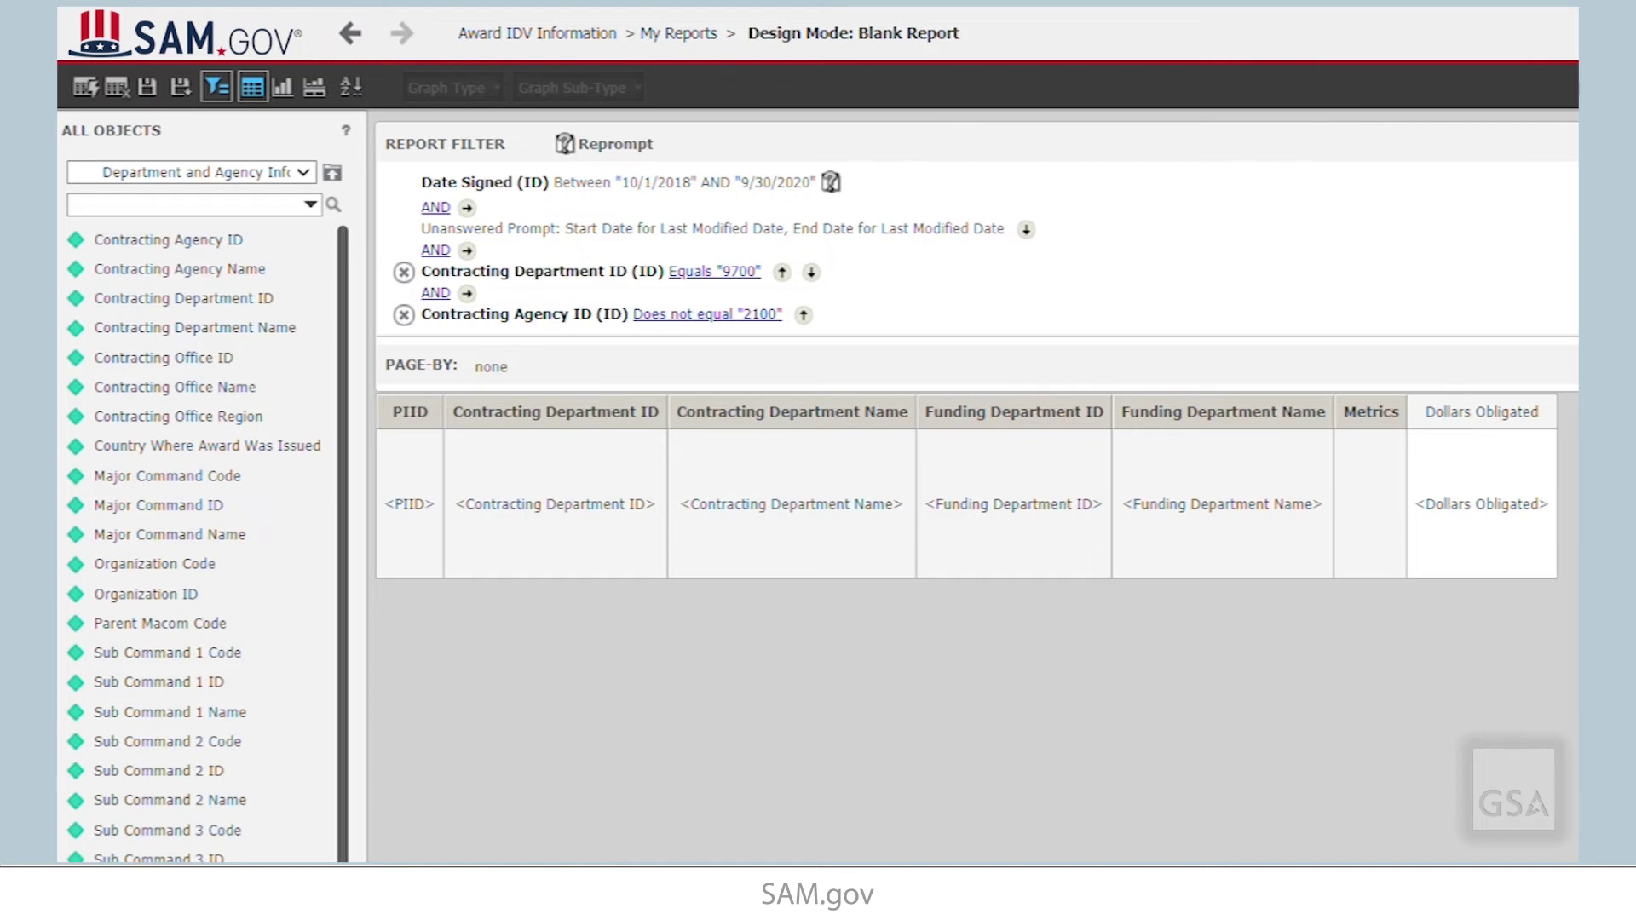
Add a second Contracting Agency ID condition: Does not begin with 97
{"action": "left_click_drag", "start_coordinate": [154, 243], "coordinate": [1119, 304]}
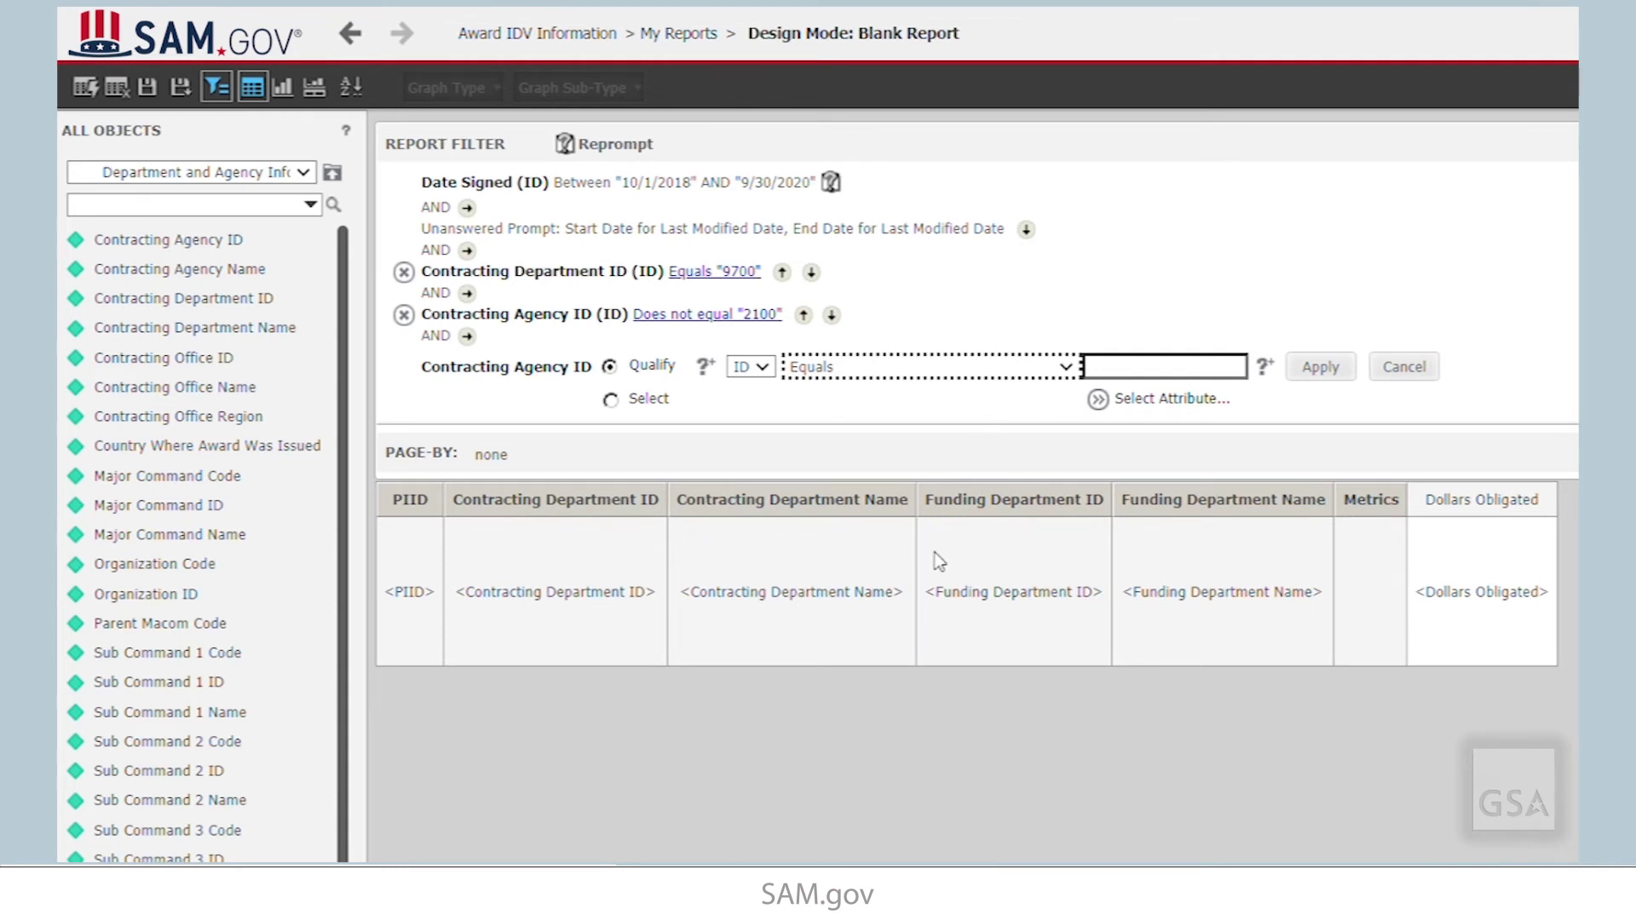
{"action": "left_click", "coordinate": [935, 610]}
{"action": "left_click", "coordinate": [1179, 374]}
{"action": "type", "text": "97"}
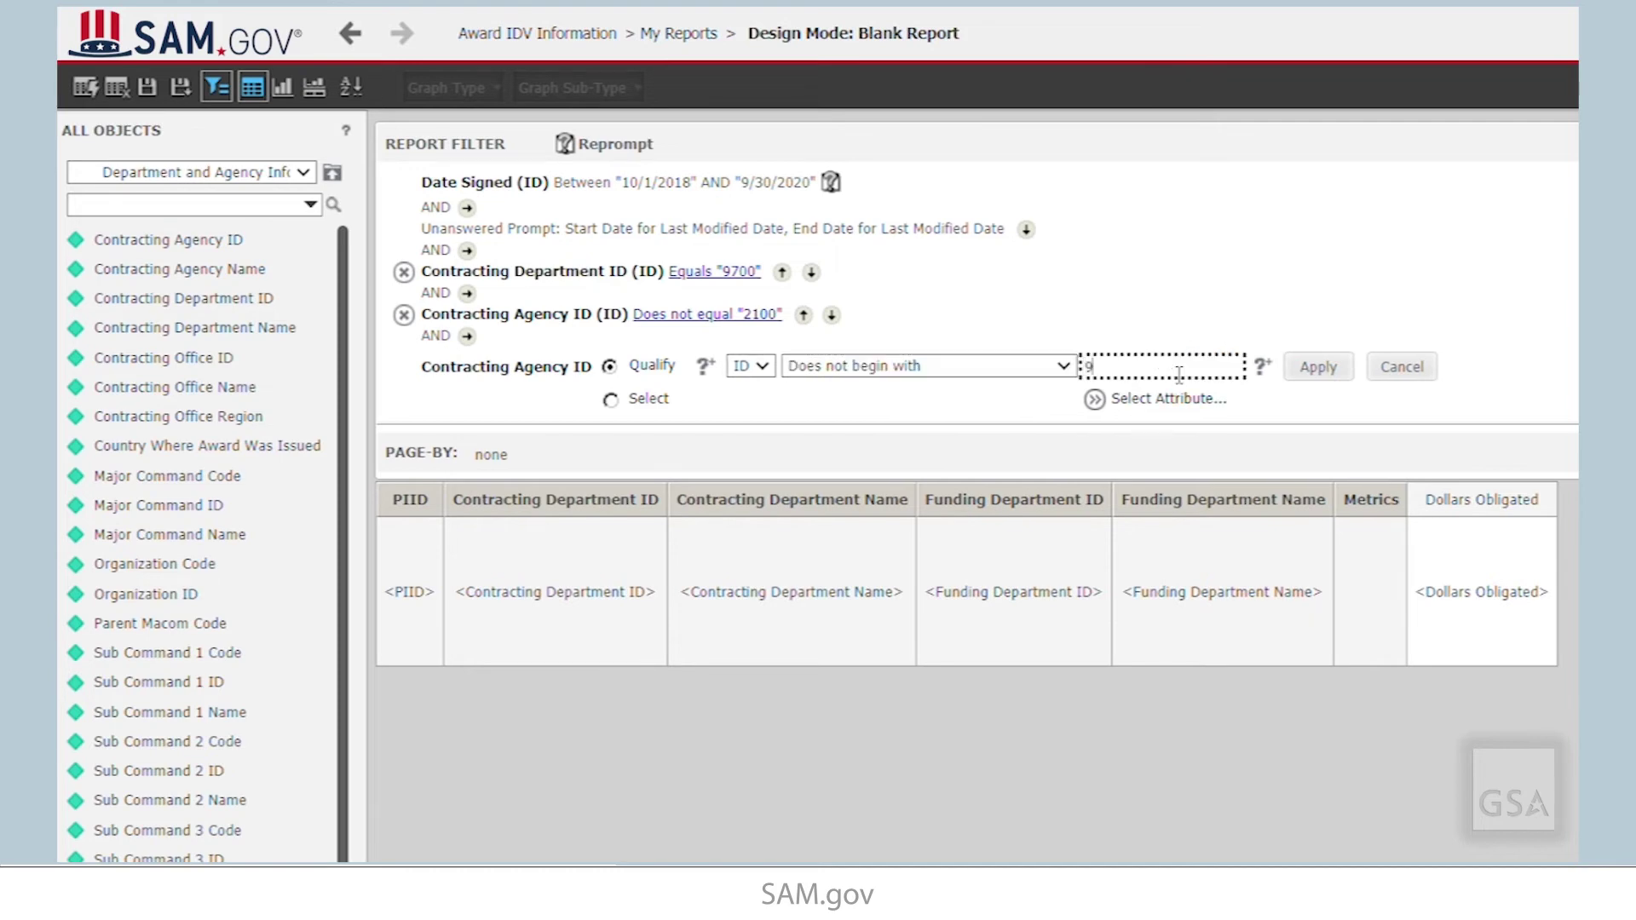
{"action": "left_click", "coordinate": [1336, 382]}
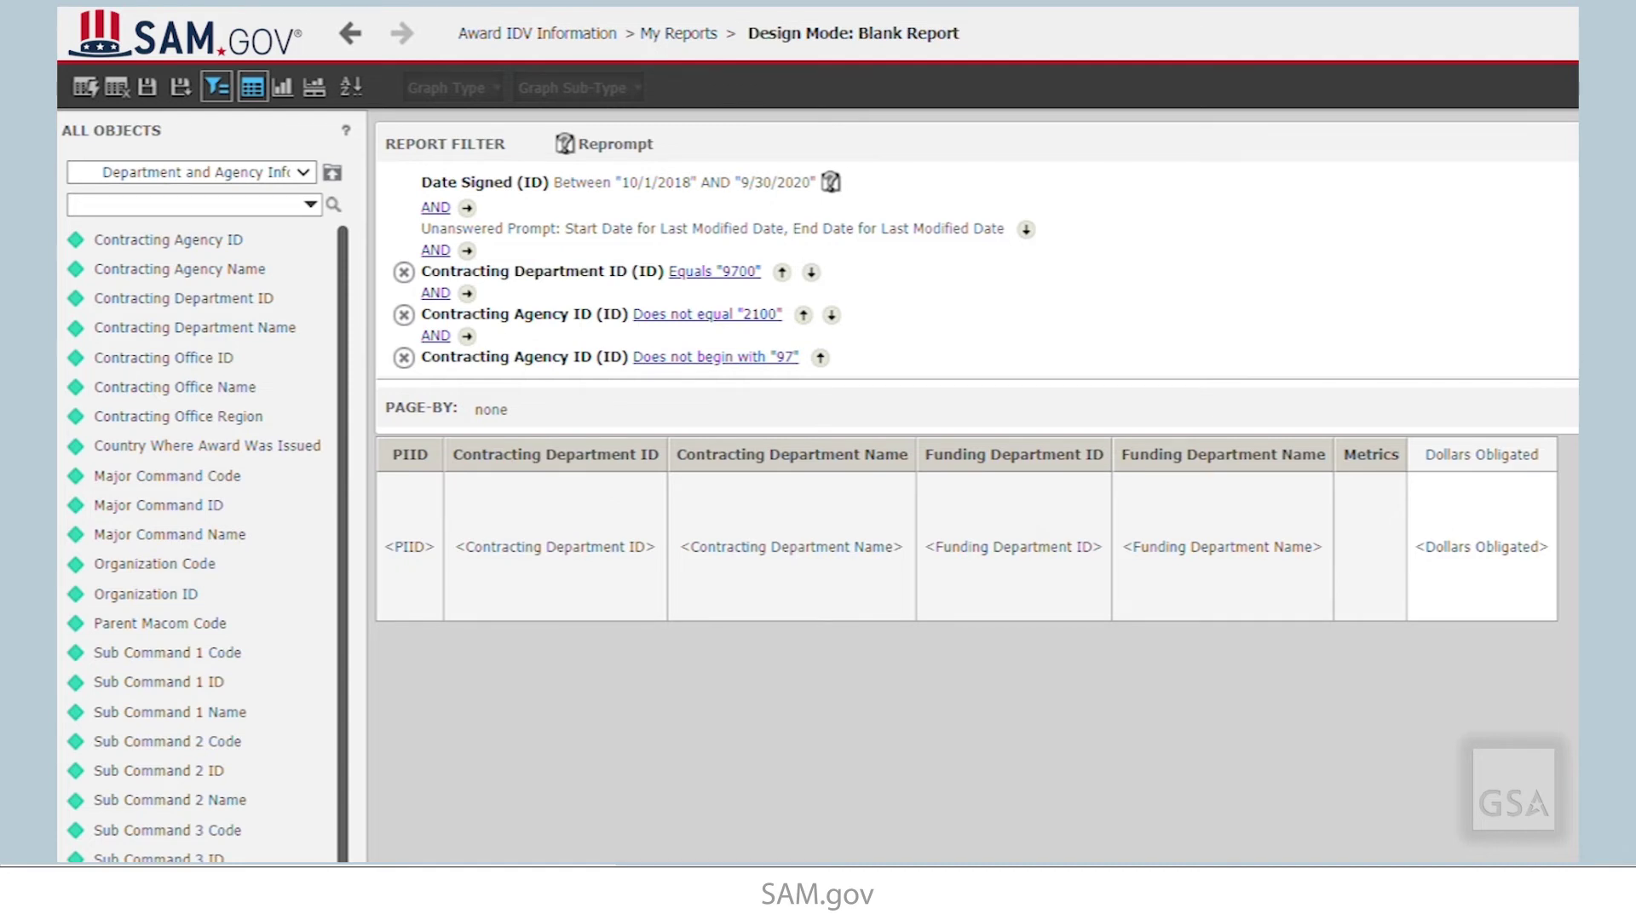
{"action": "left_click", "coordinate": [332, 174]}
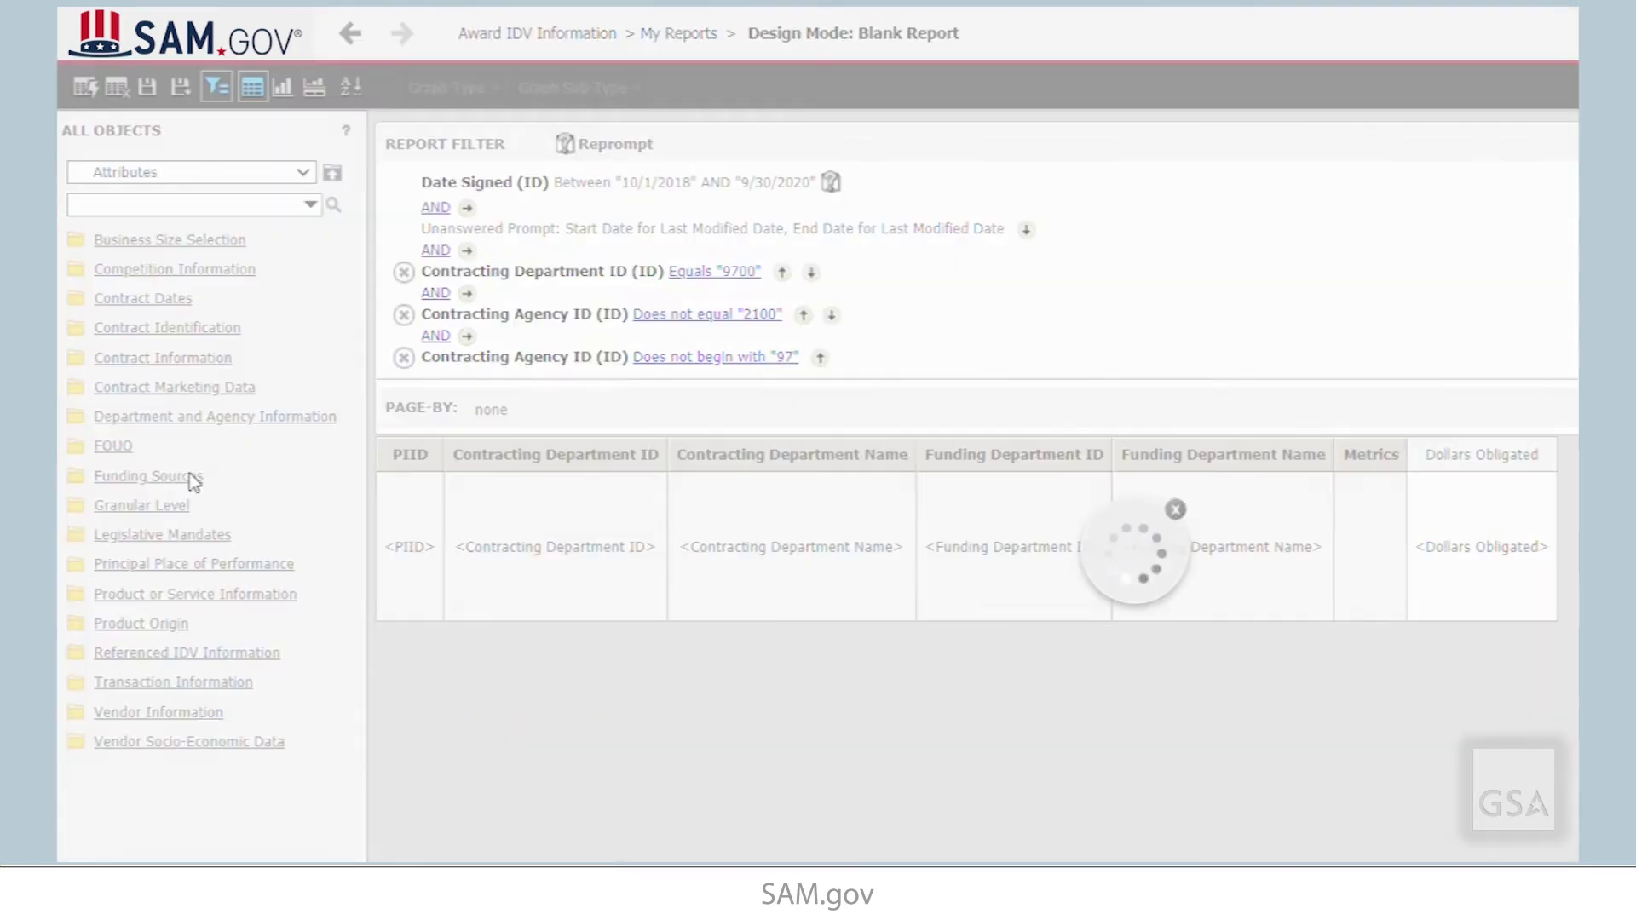
Add a Funding Department ID Does not equal 9700 condition to the report filter
{"action": "left_click", "coordinate": [193, 479]}
{"action": "left_click_drag", "start_coordinate": [201, 298], "coordinate": [1179, 329]}
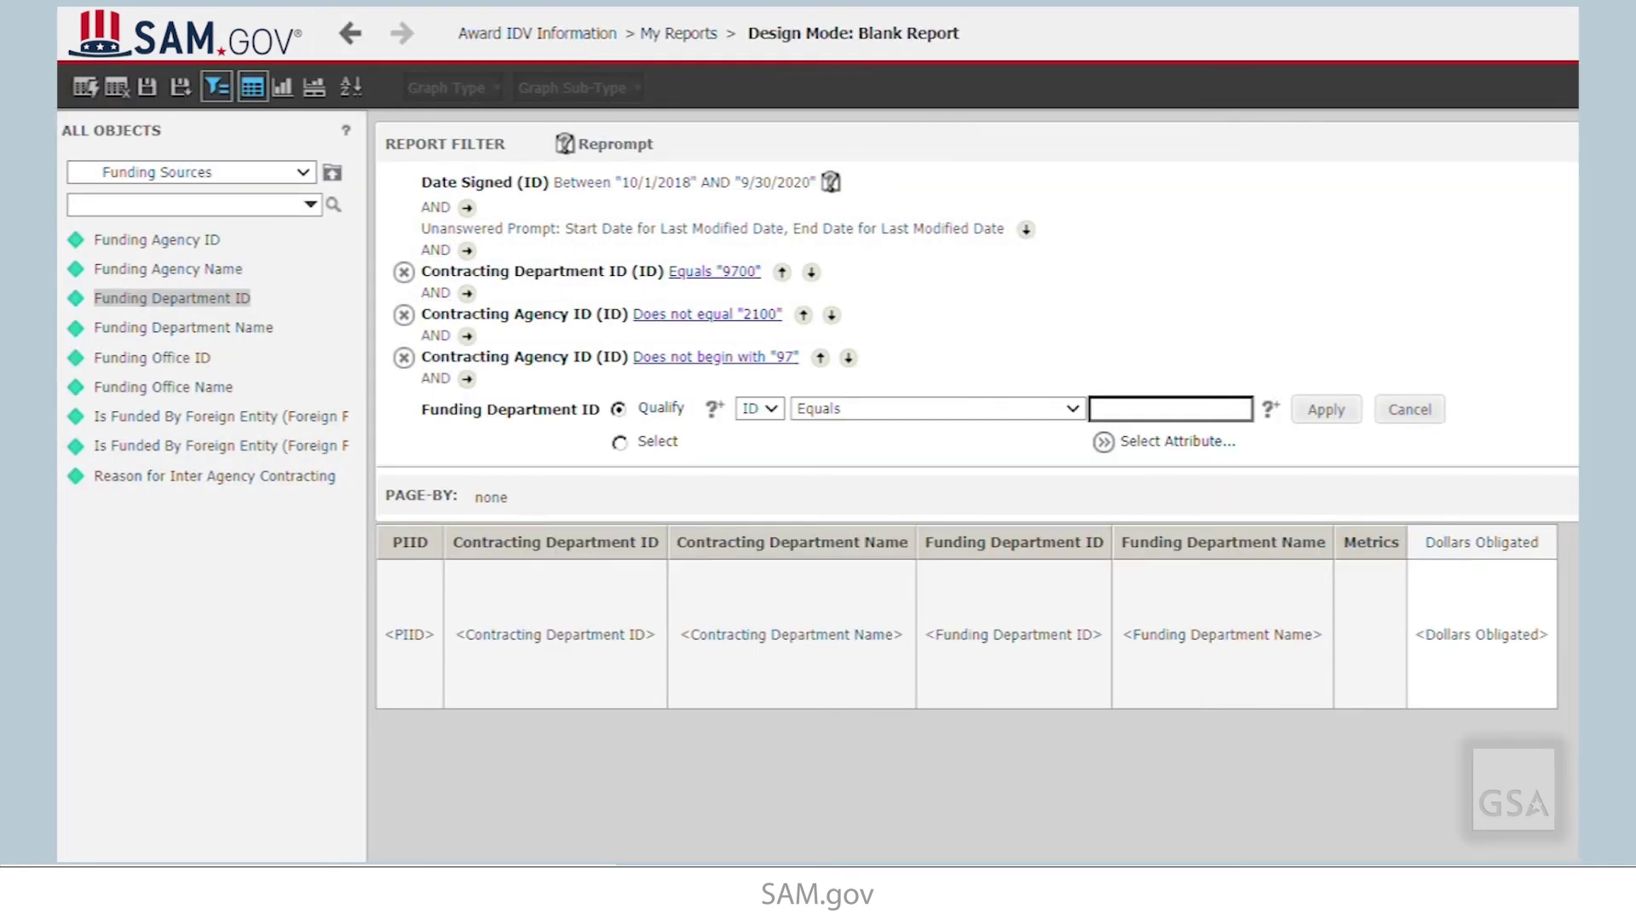
{"action": "left_click", "coordinate": [1067, 410]}
{"action": "key", "text": "Down"}
{"action": "left_click", "coordinate": [1208, 414]}
{"action": "type", "text": "9700"}
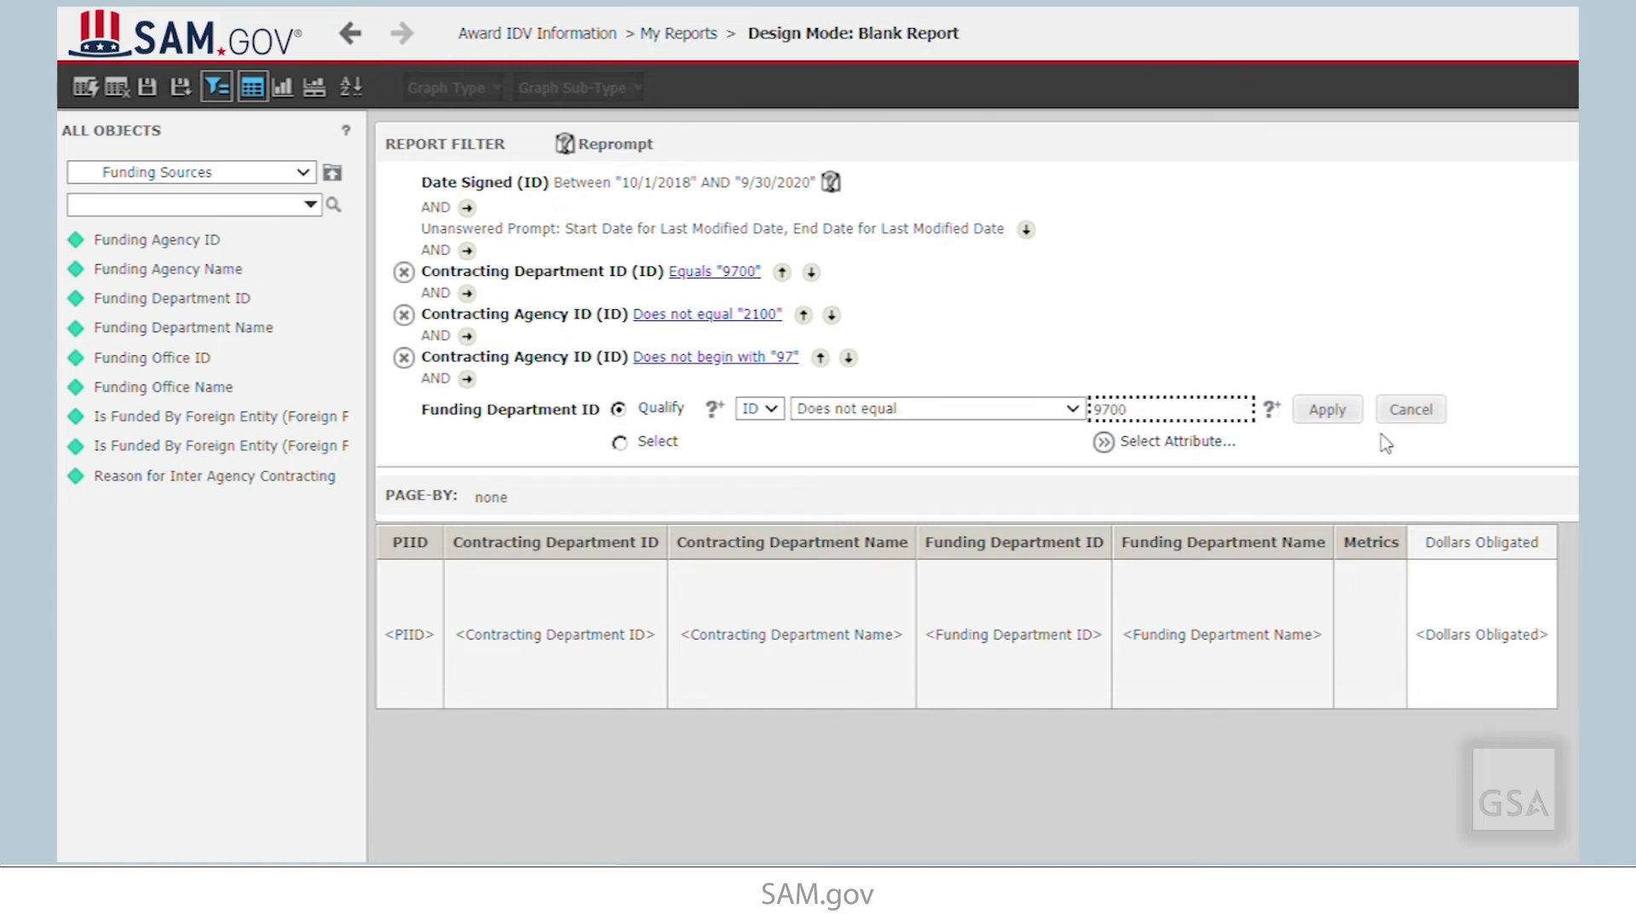
{"action": "left_click", "coordinate": [1326, 412]}
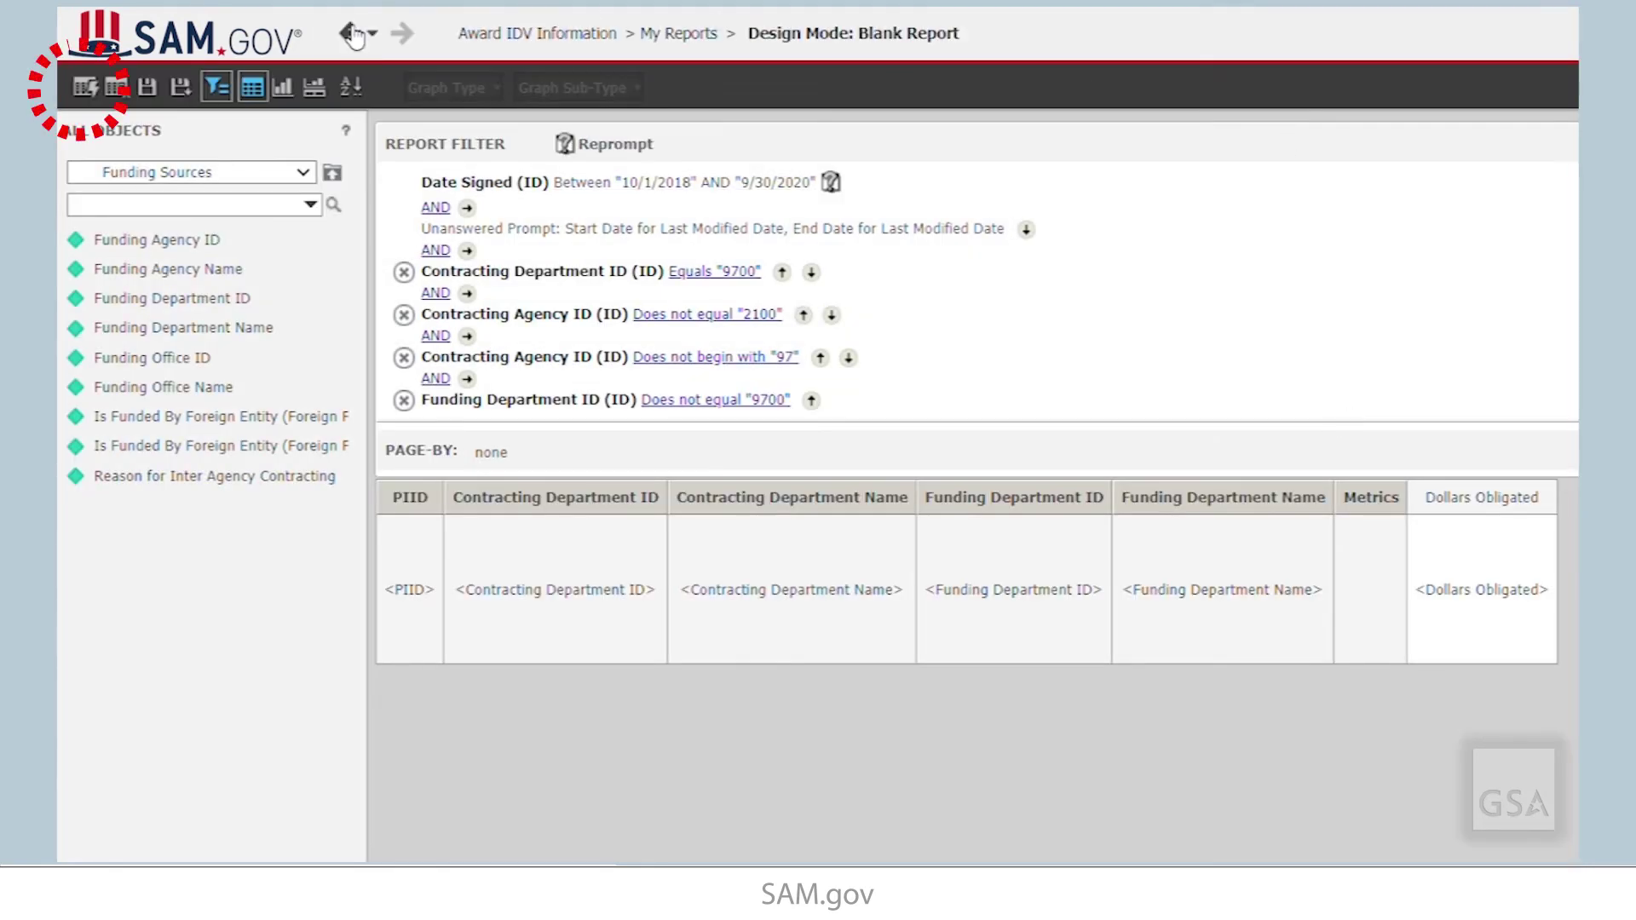
Run the report in Grid view to list the contracts with Dollars Obligated
{"action": "left_click", "coordinate": [90, 94]}
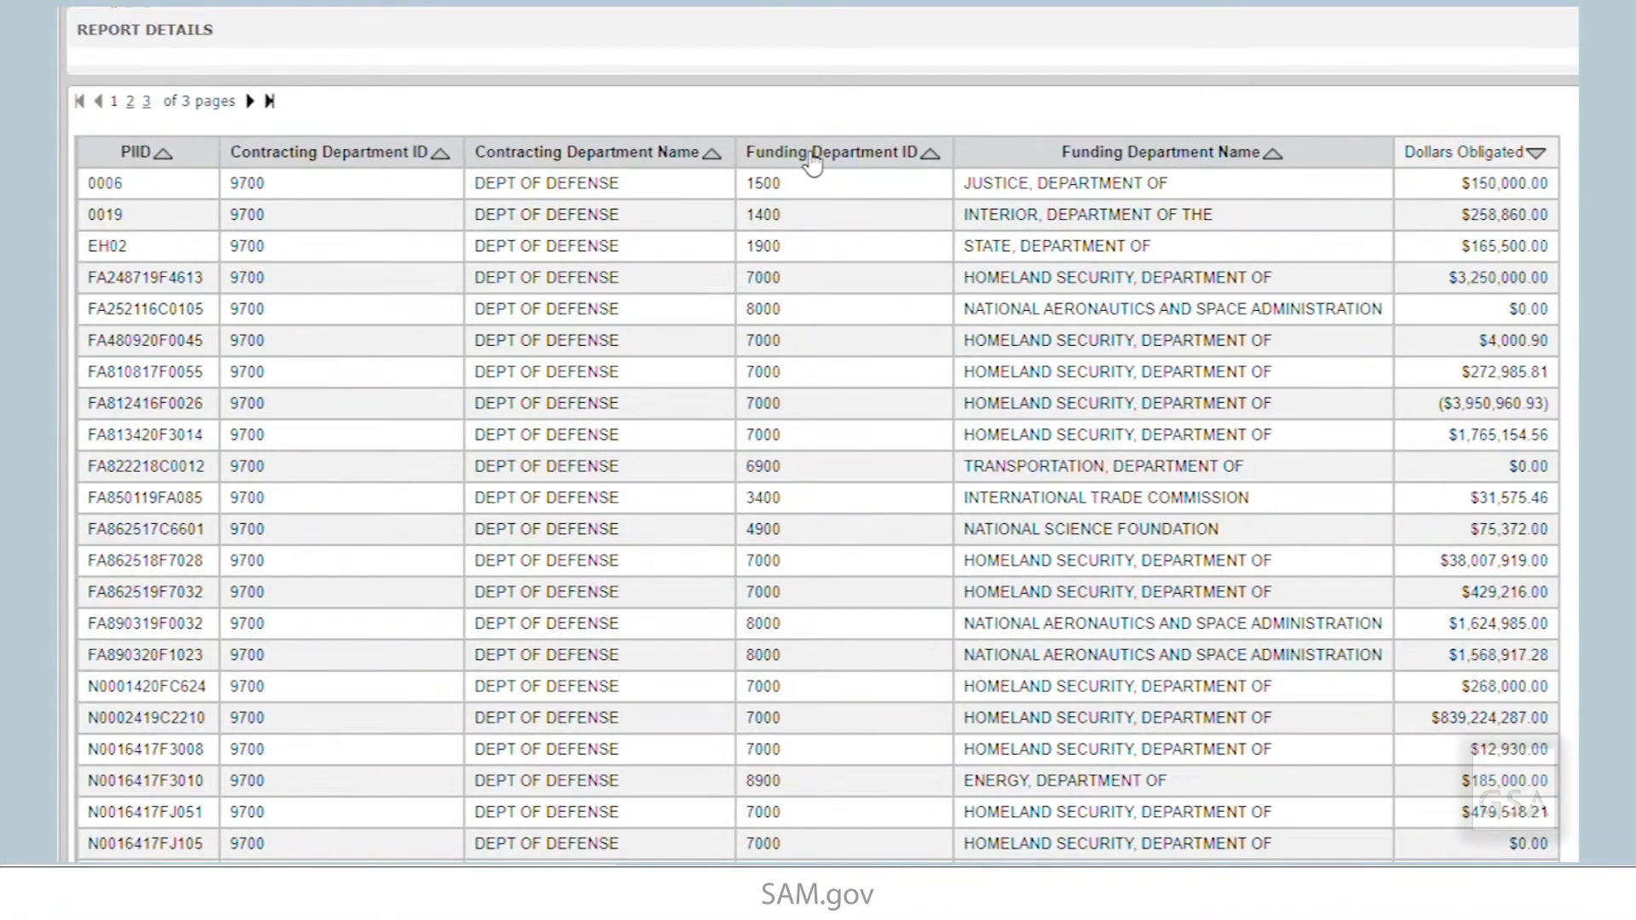
Drill from Funding Department ID to add a Contracting Agency ID column, sorted descending so 5700 leads
{"action": "right_click", "coordinate": [925, 237]}
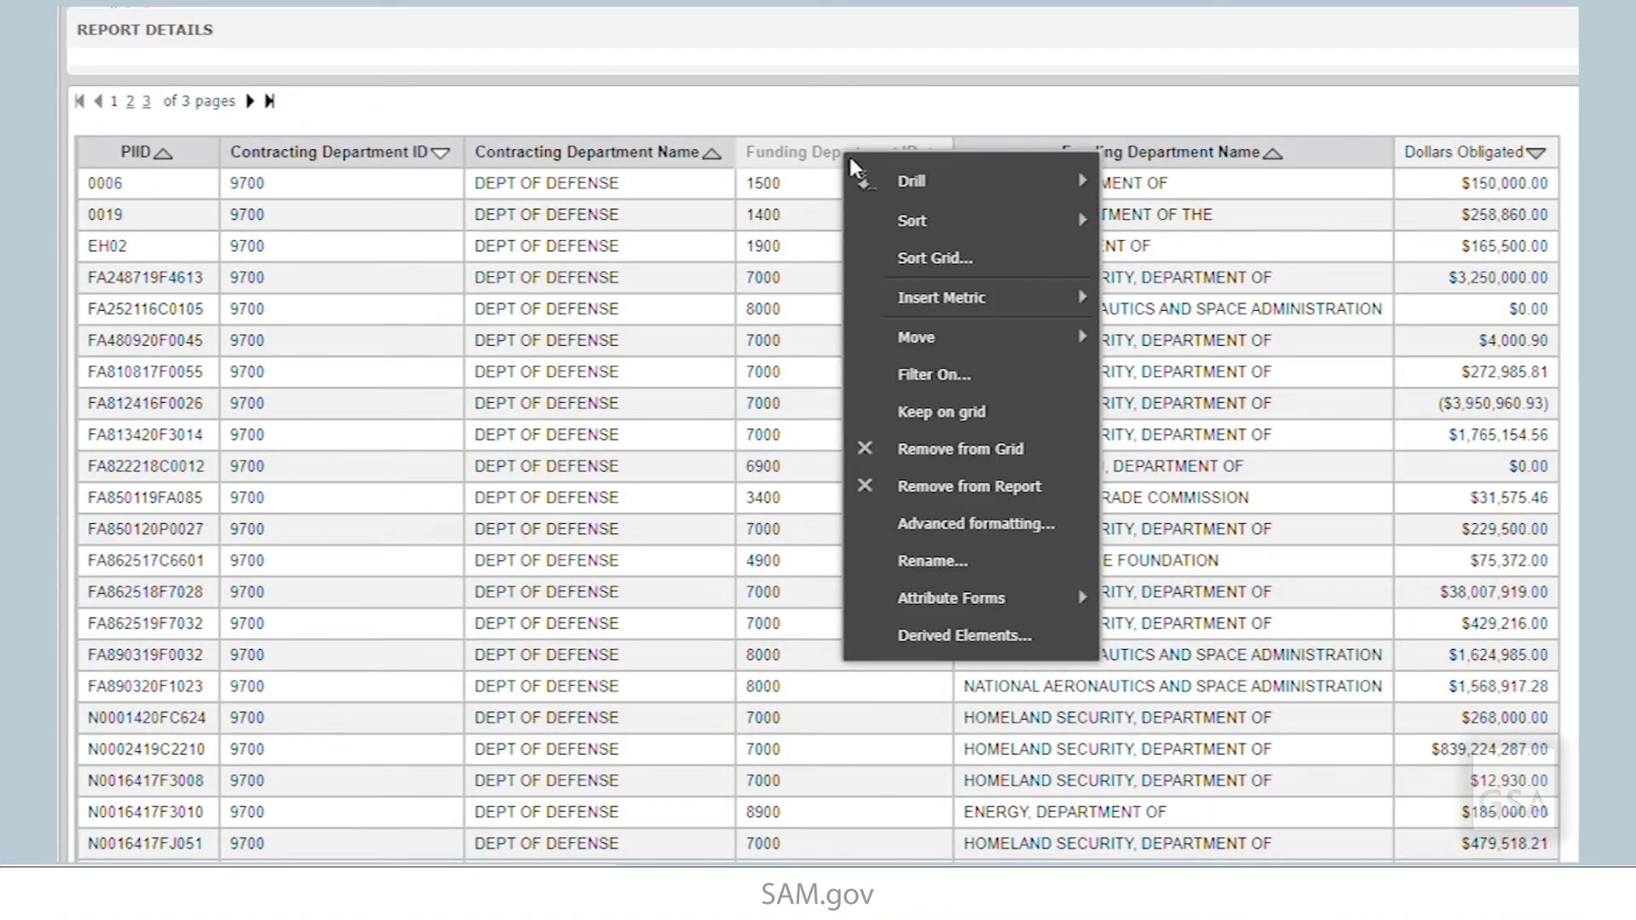
{"action": "mouse_move", "coordinate": [906, 182]}
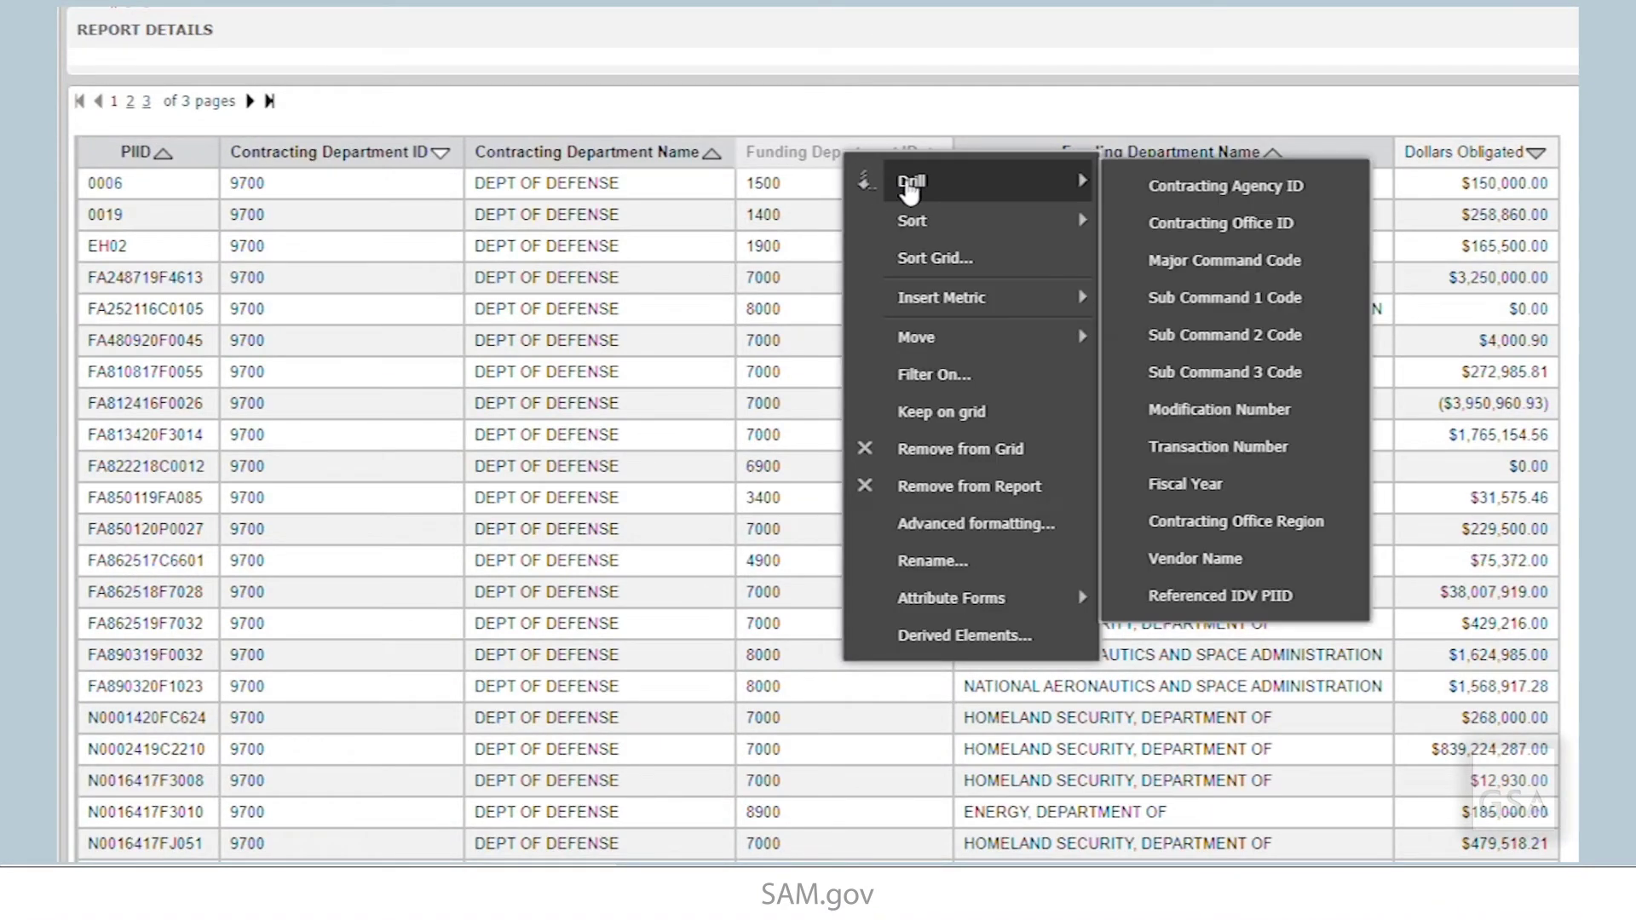
{"action": "left_click", "coordinate": [1253, 187]}
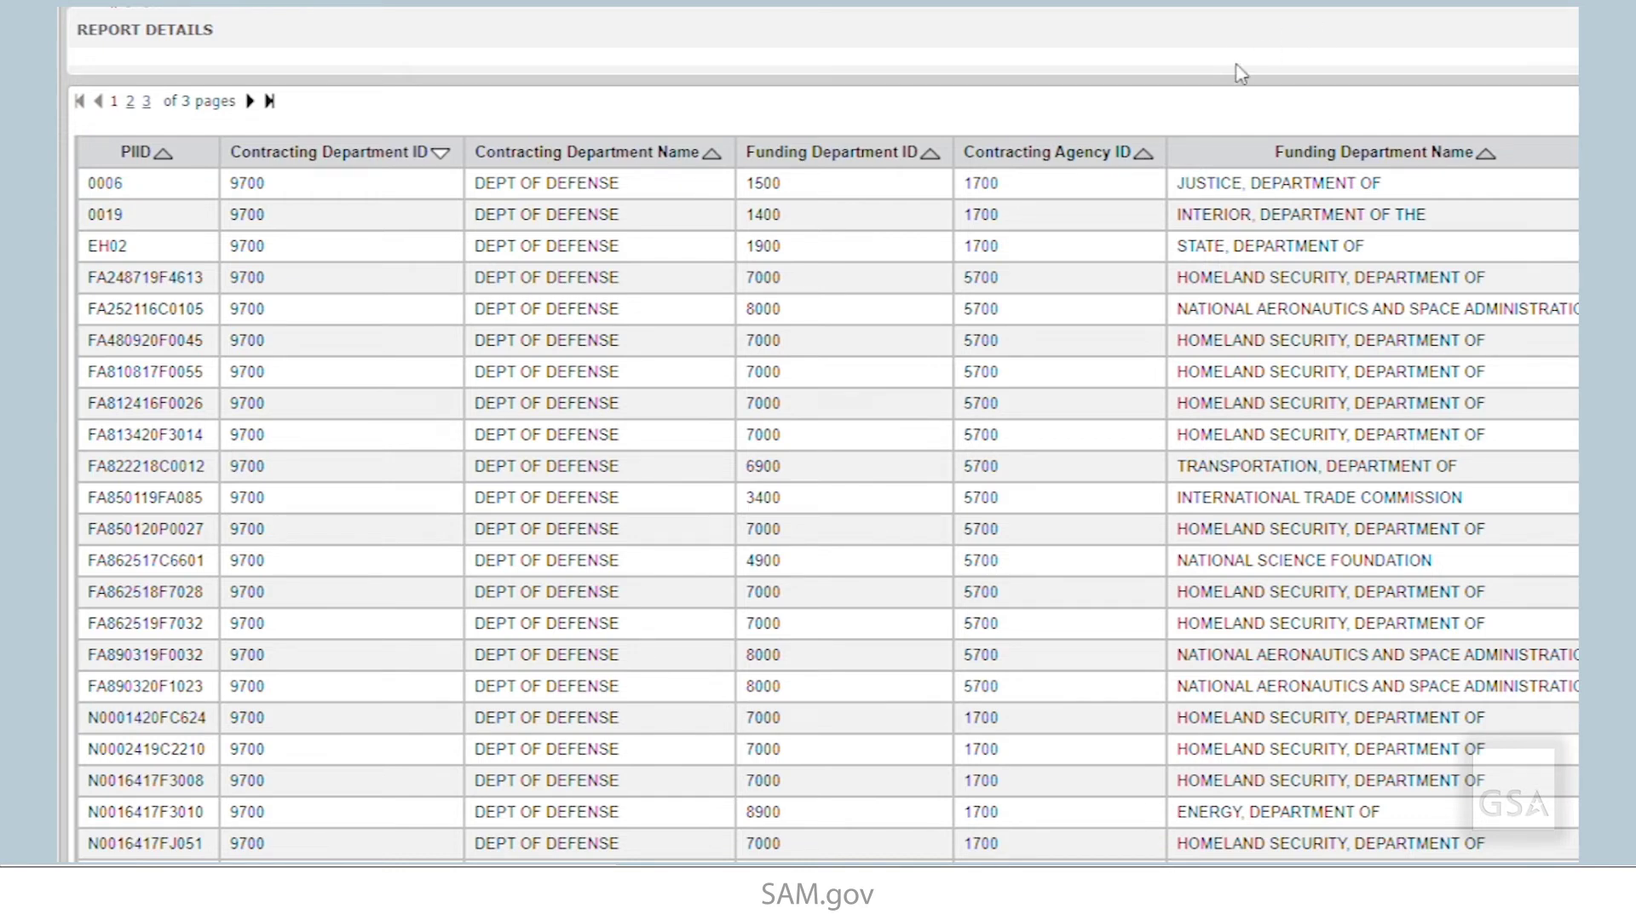
{"action": "left_click", "coordinate": [1144, 159]}
{"action": "left_click", "coordinate": [1144, 157]}
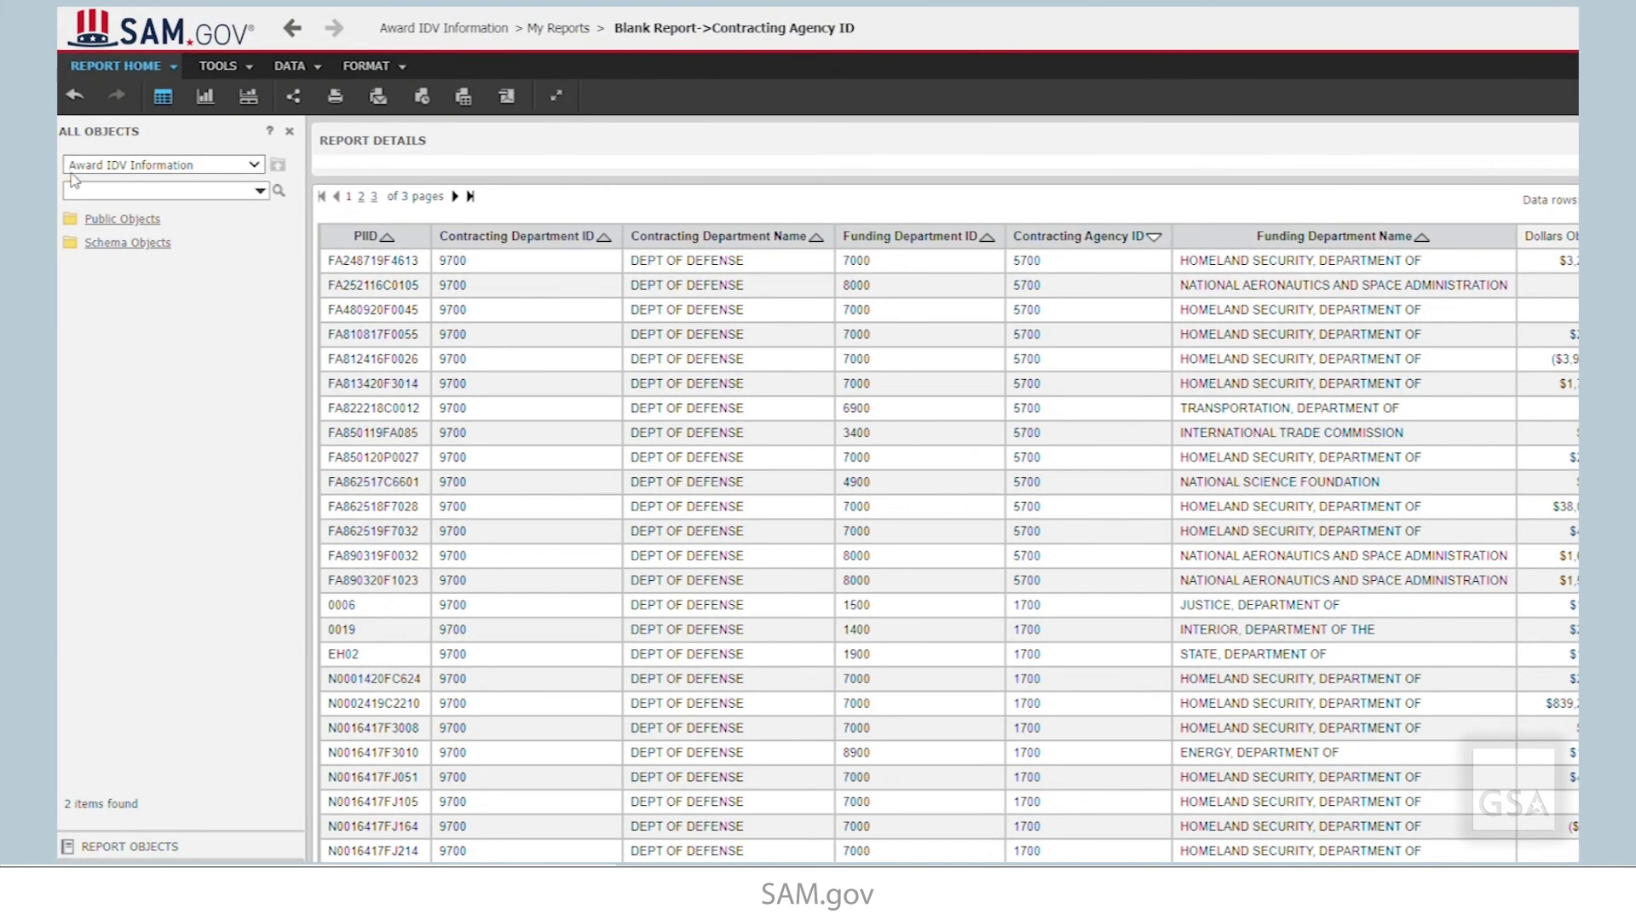
Add Contracting Agency Name from Department and Agency Information attributes before Contracting Agency ID
{"action": "left_click", "coordinate": [111, 244]}
{"action": "left_click", "coordinate": [113, 221]}
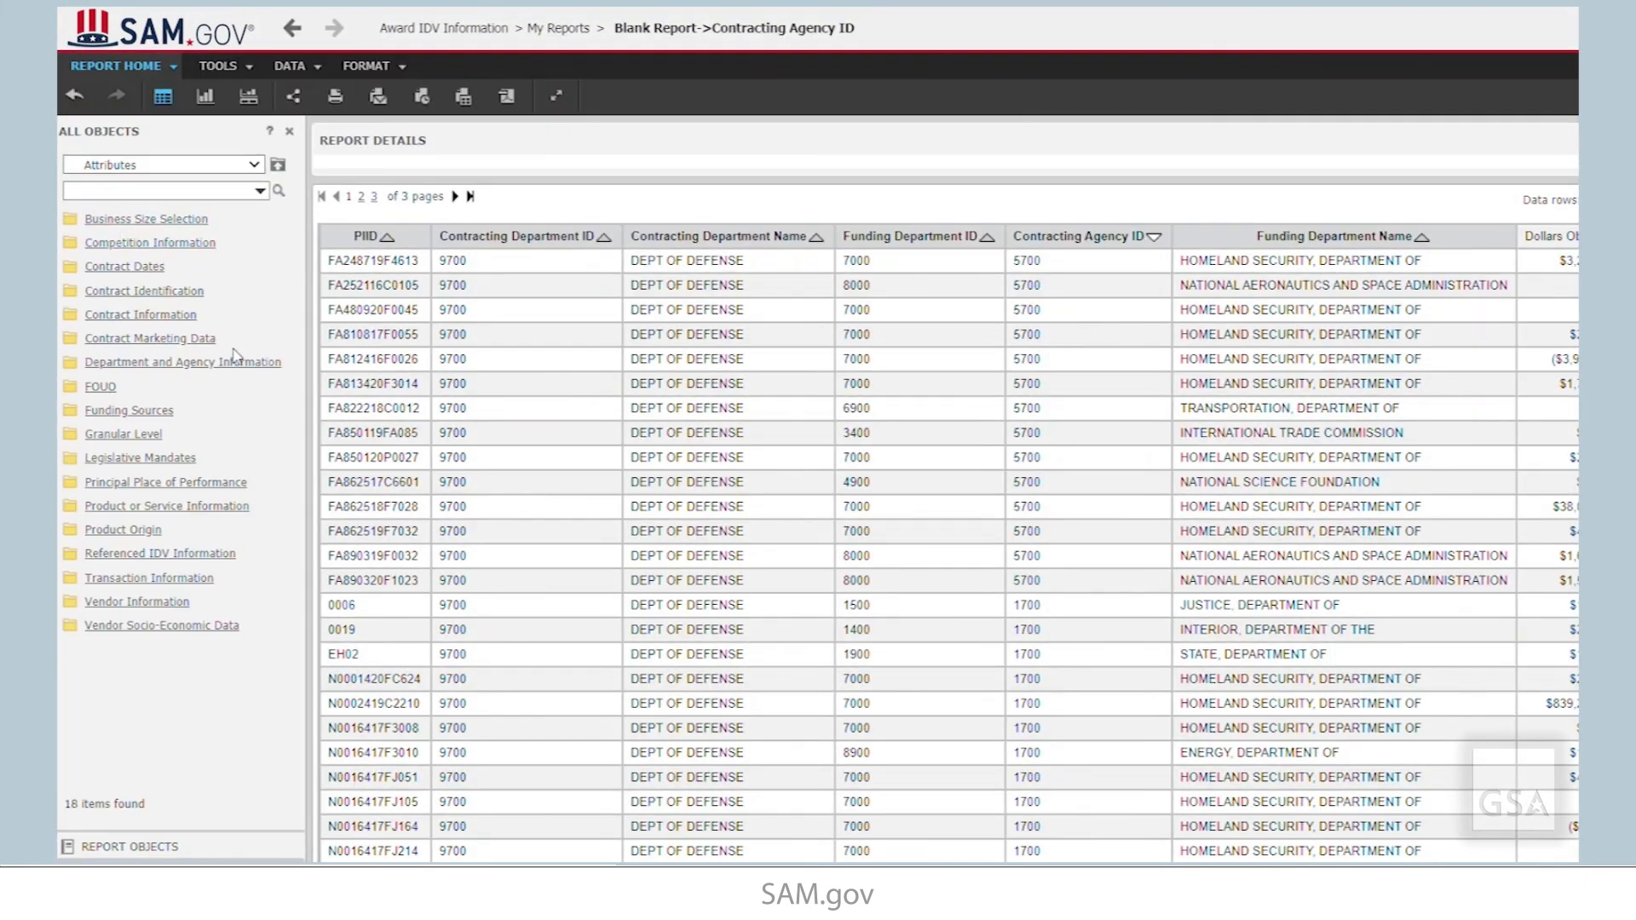
{"action": "left_click", "coordinate": [243, 366]}
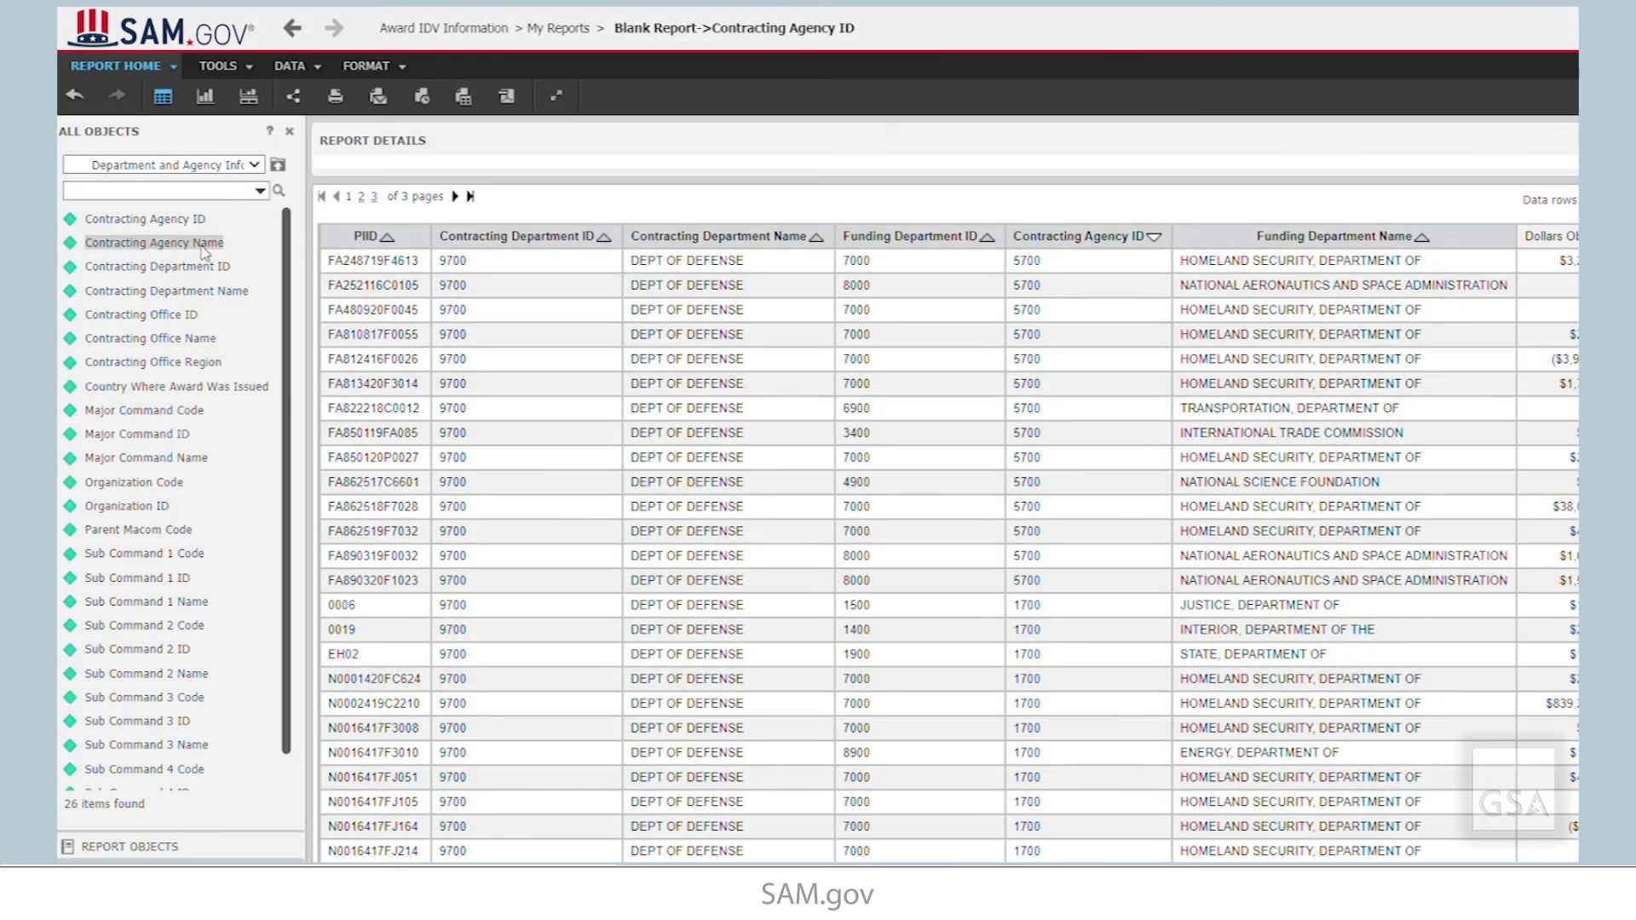
{"action": "left_click_drag", "start_coordinate": [134, 246], "coordinate": [1026, 263]}
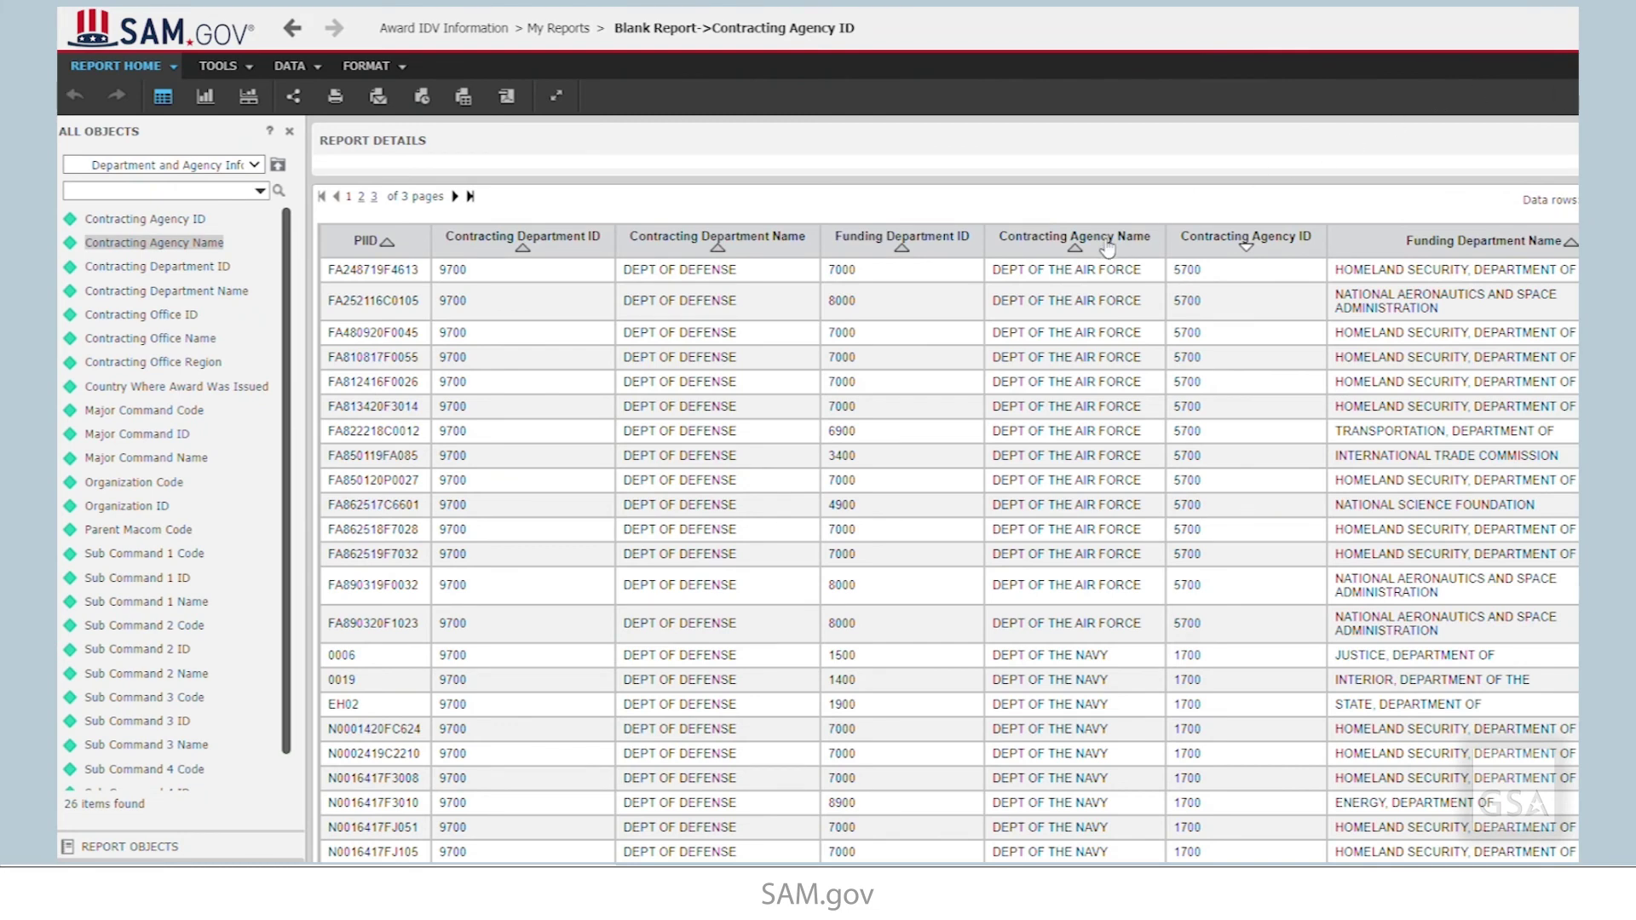
Sort the results by Contracting Agency Name, review them, then go to the Contract Data page
{"action": "left_click", "coordinate": [1075, 249]}
{"action": "scroll", "coordinate": [818, 486], "scroll_direction": "down", "scroll_amount": 5}
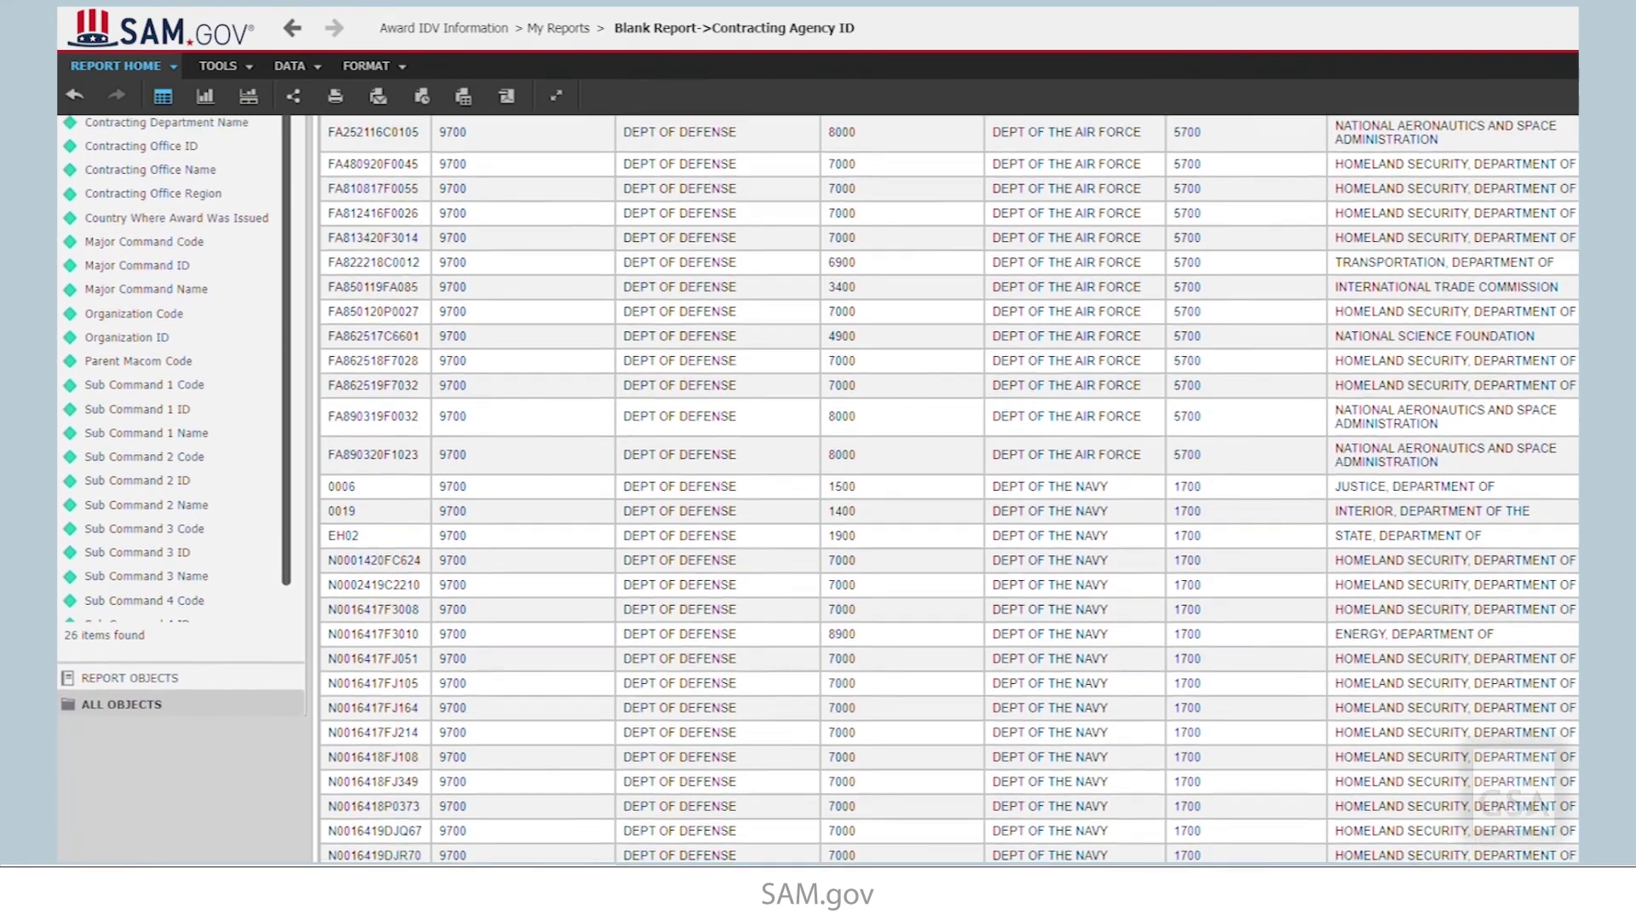
{"action": "scroll", "coordinate": [818, 486], "scroll_direction": "down", "scroll_amount": 1}
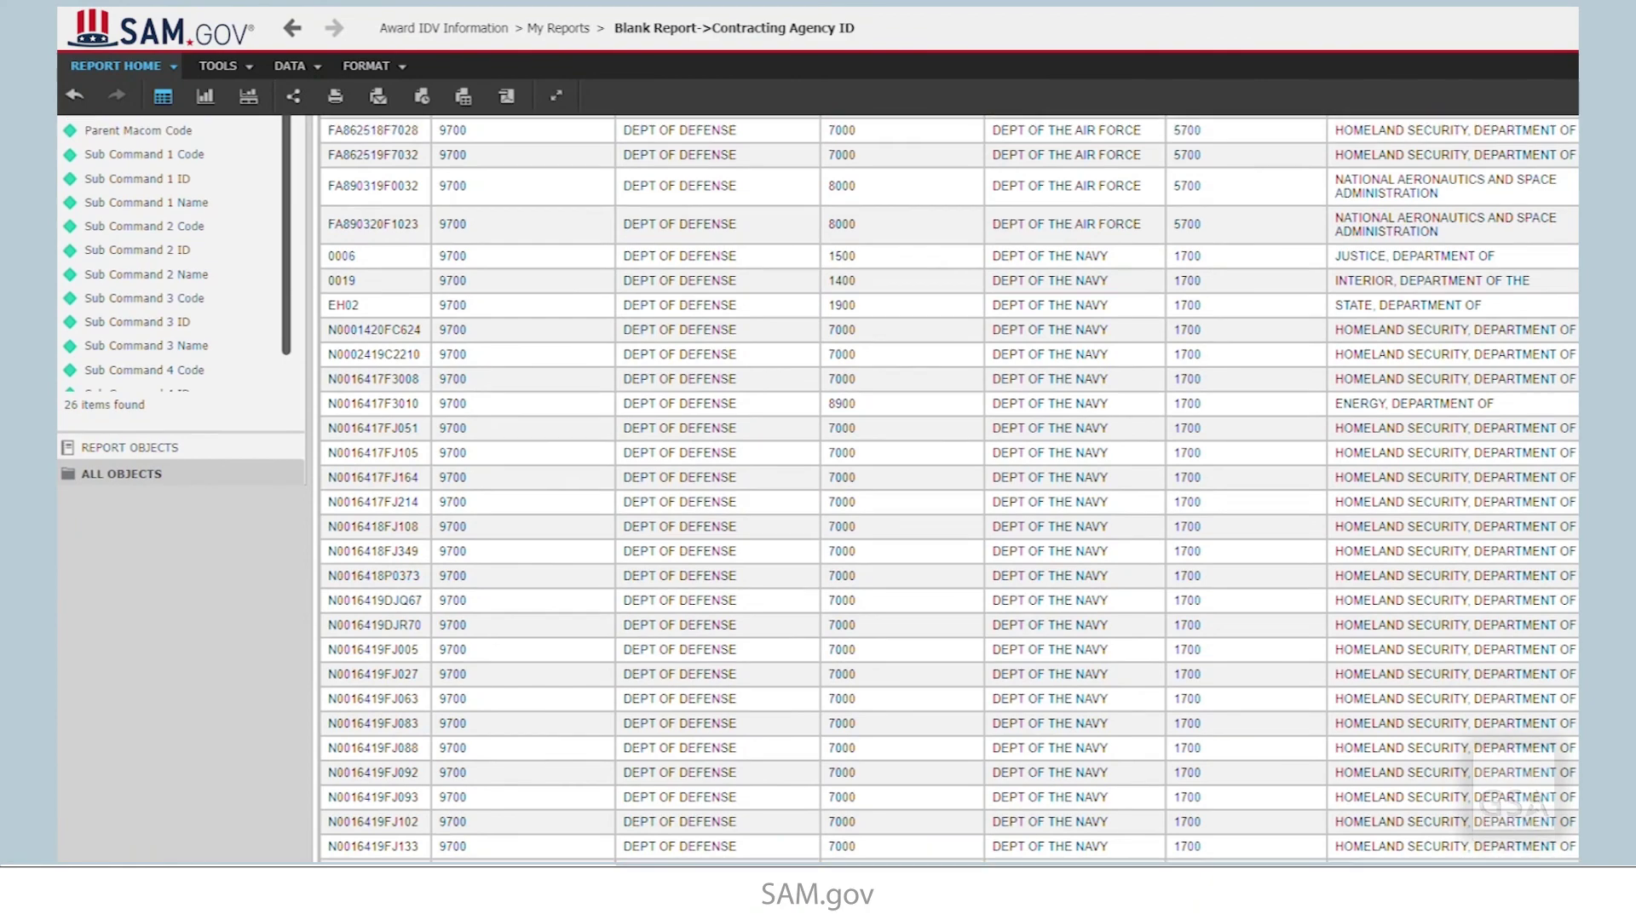
{"action": "scroll", "coordinate": [818, 486], "scroll_direction": "up", "scroll_amount": 6}
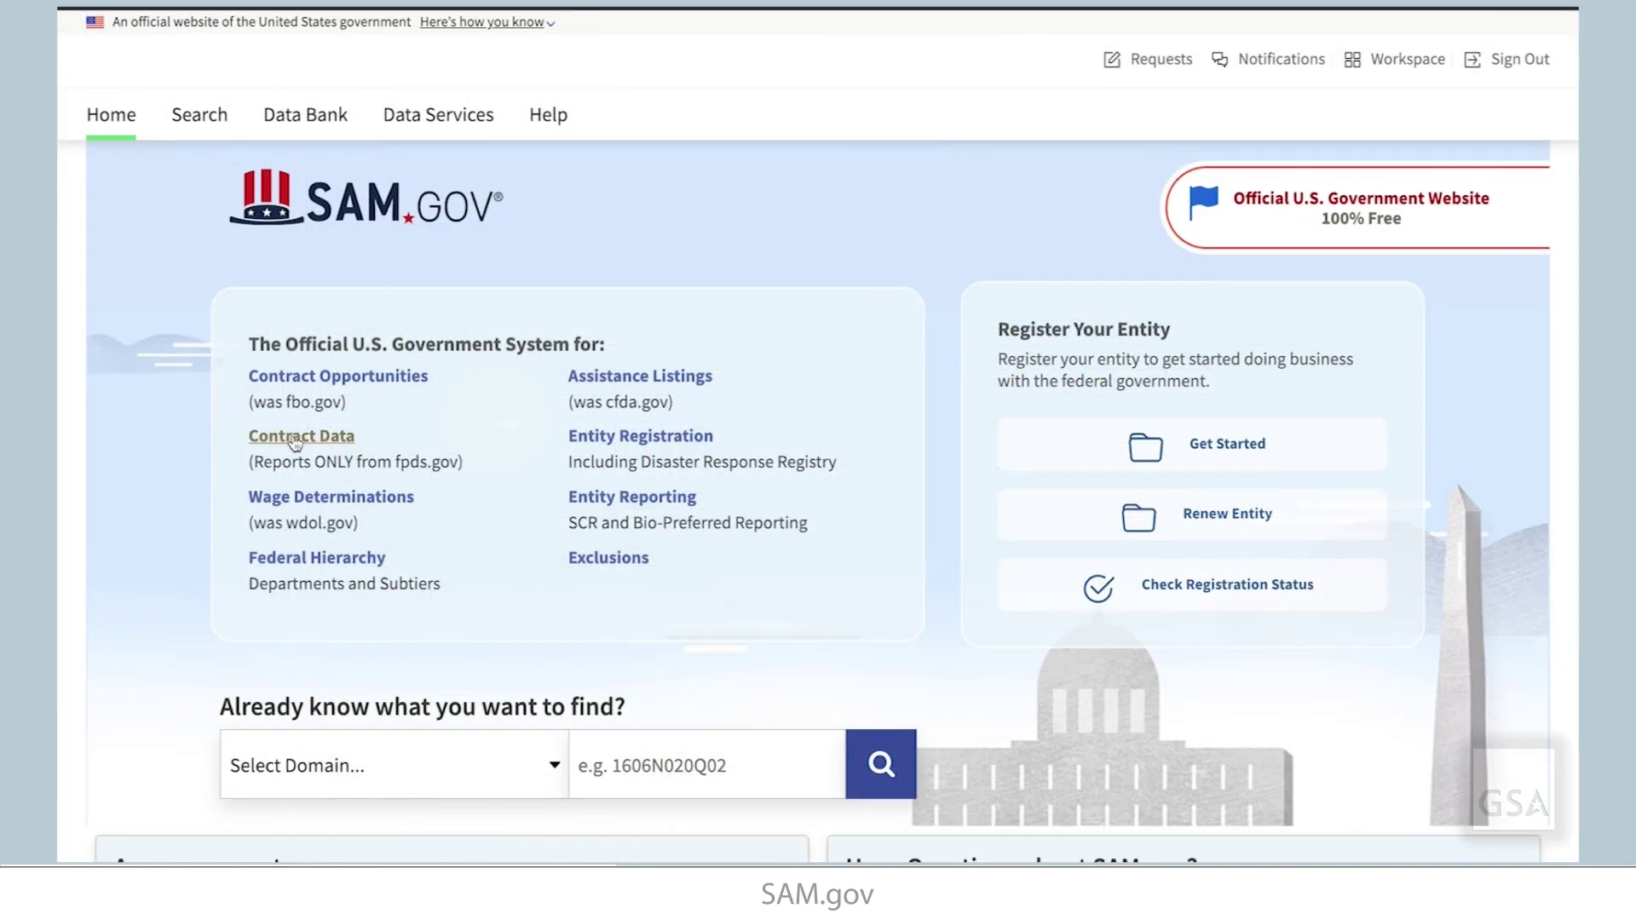
{"action": "left_click", "coordinate": [294, 442]}
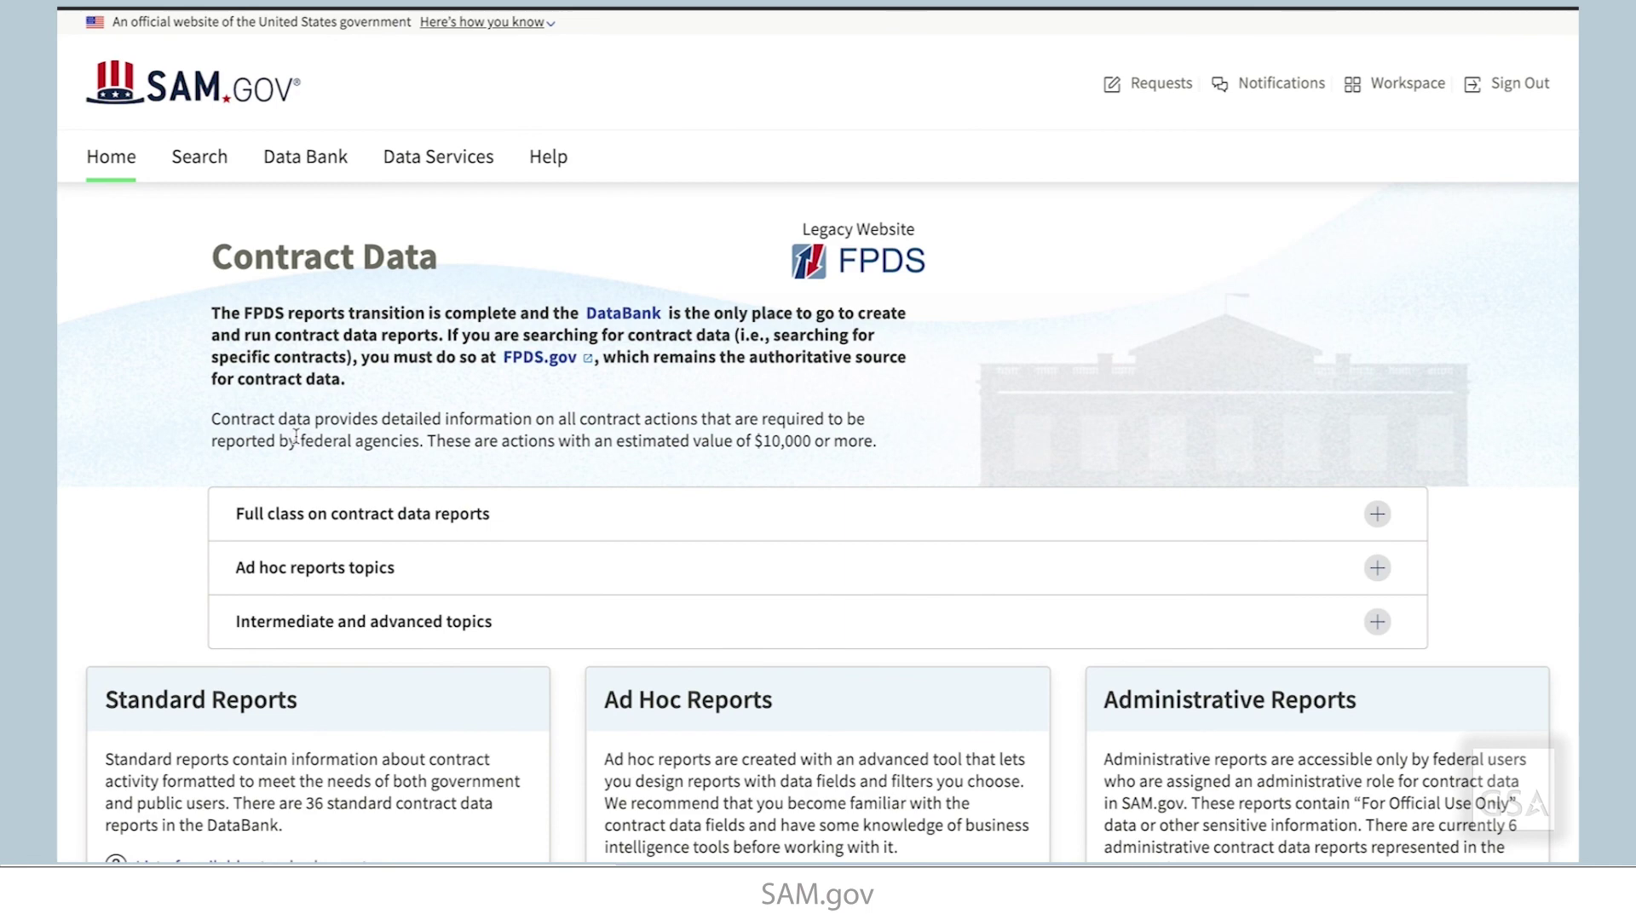
Expand the 'Full class on contract data reports' training topic
{"action": "left_click", "coordinate": [1381, 516]}
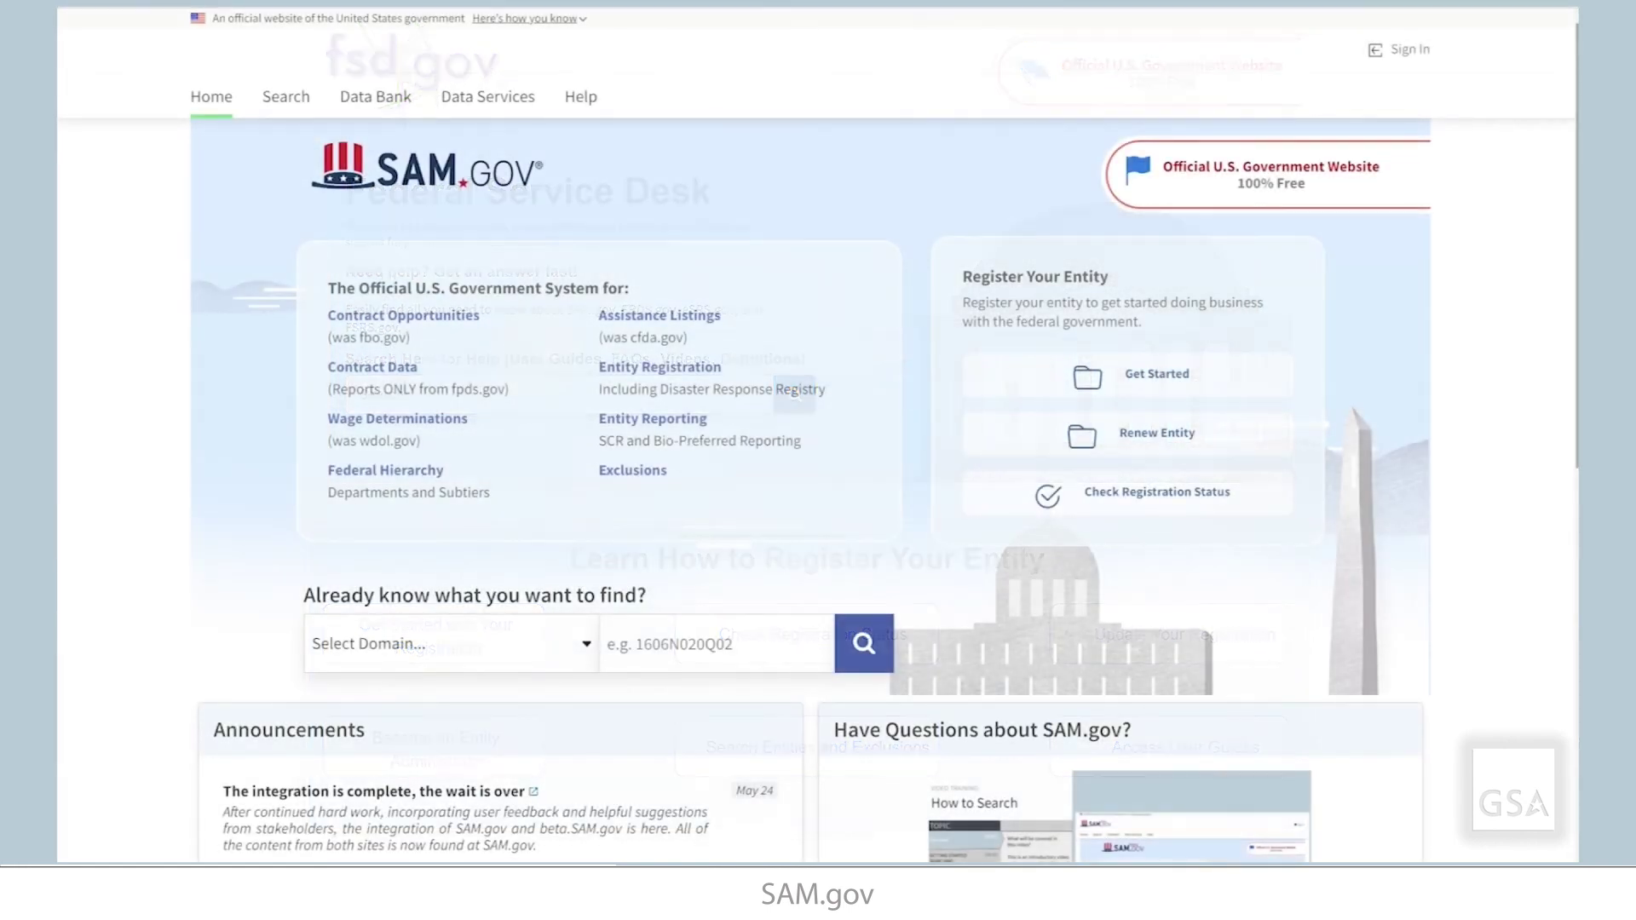
Open the Feedback form at the bottom of the home page and focus its comment box
{"action": "scroll", "coordinate": [817, 438], "scroll_direction": "down", "scroll_amount": 3}
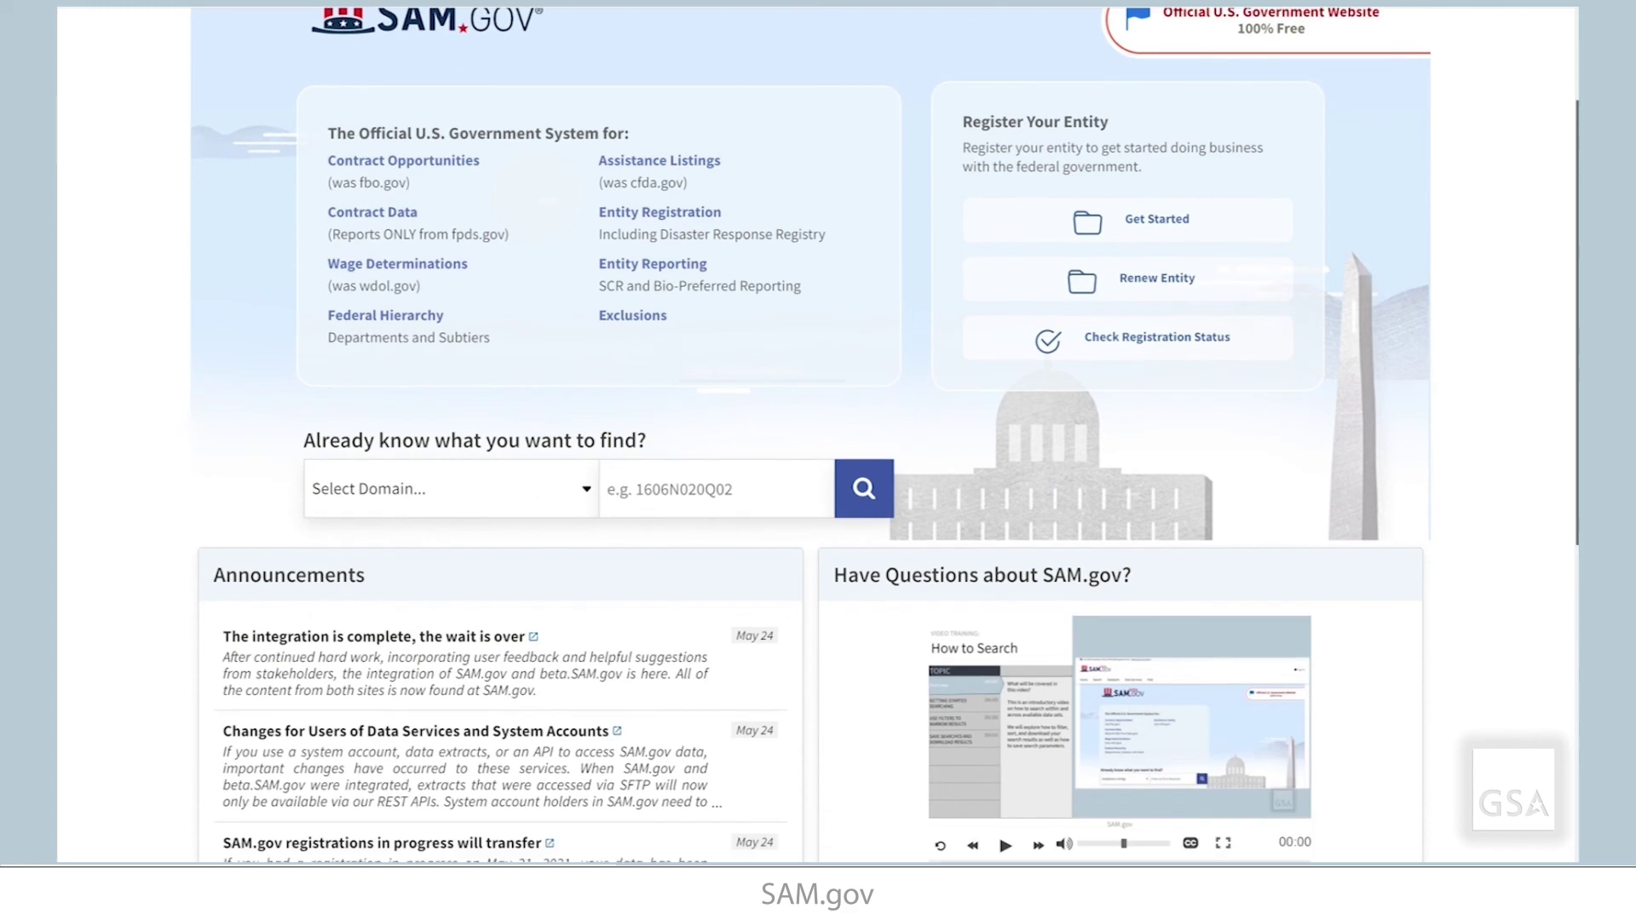
{"action": "scroll", "coordinate": [1575, 422], "scroll_direction": "down", "scroll_amount": 6}
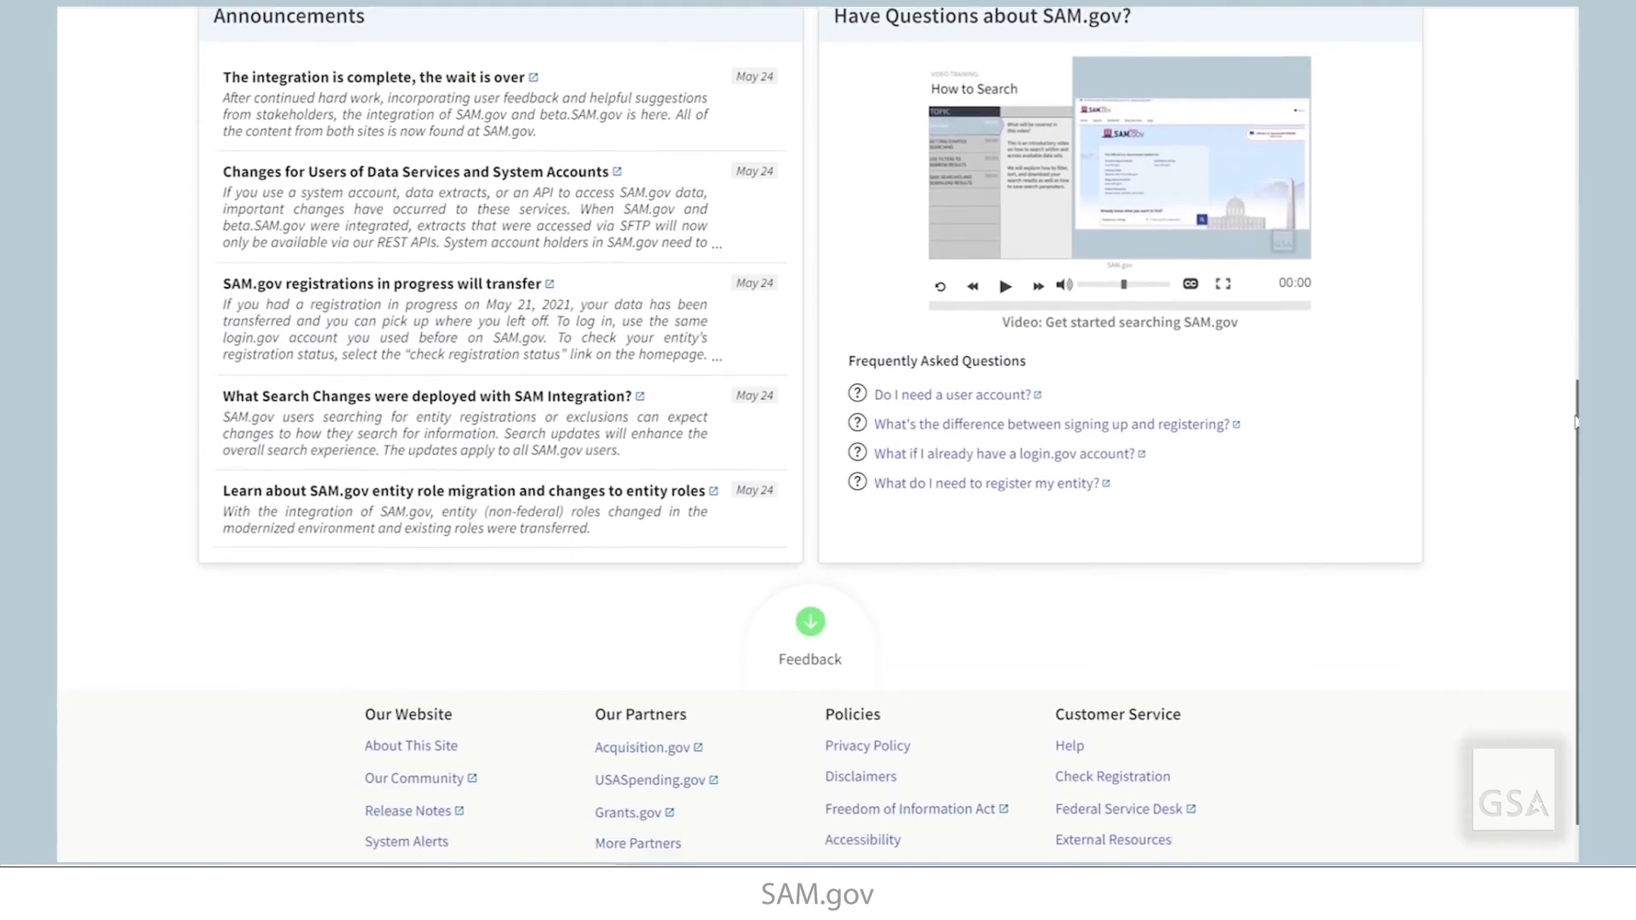
{"action": "scroll", "coordinate": [1576, 422], "scroll_direction": "down", "scroll_amount": 2}
{"action": "left_click", "coordinate": [851, 519]}
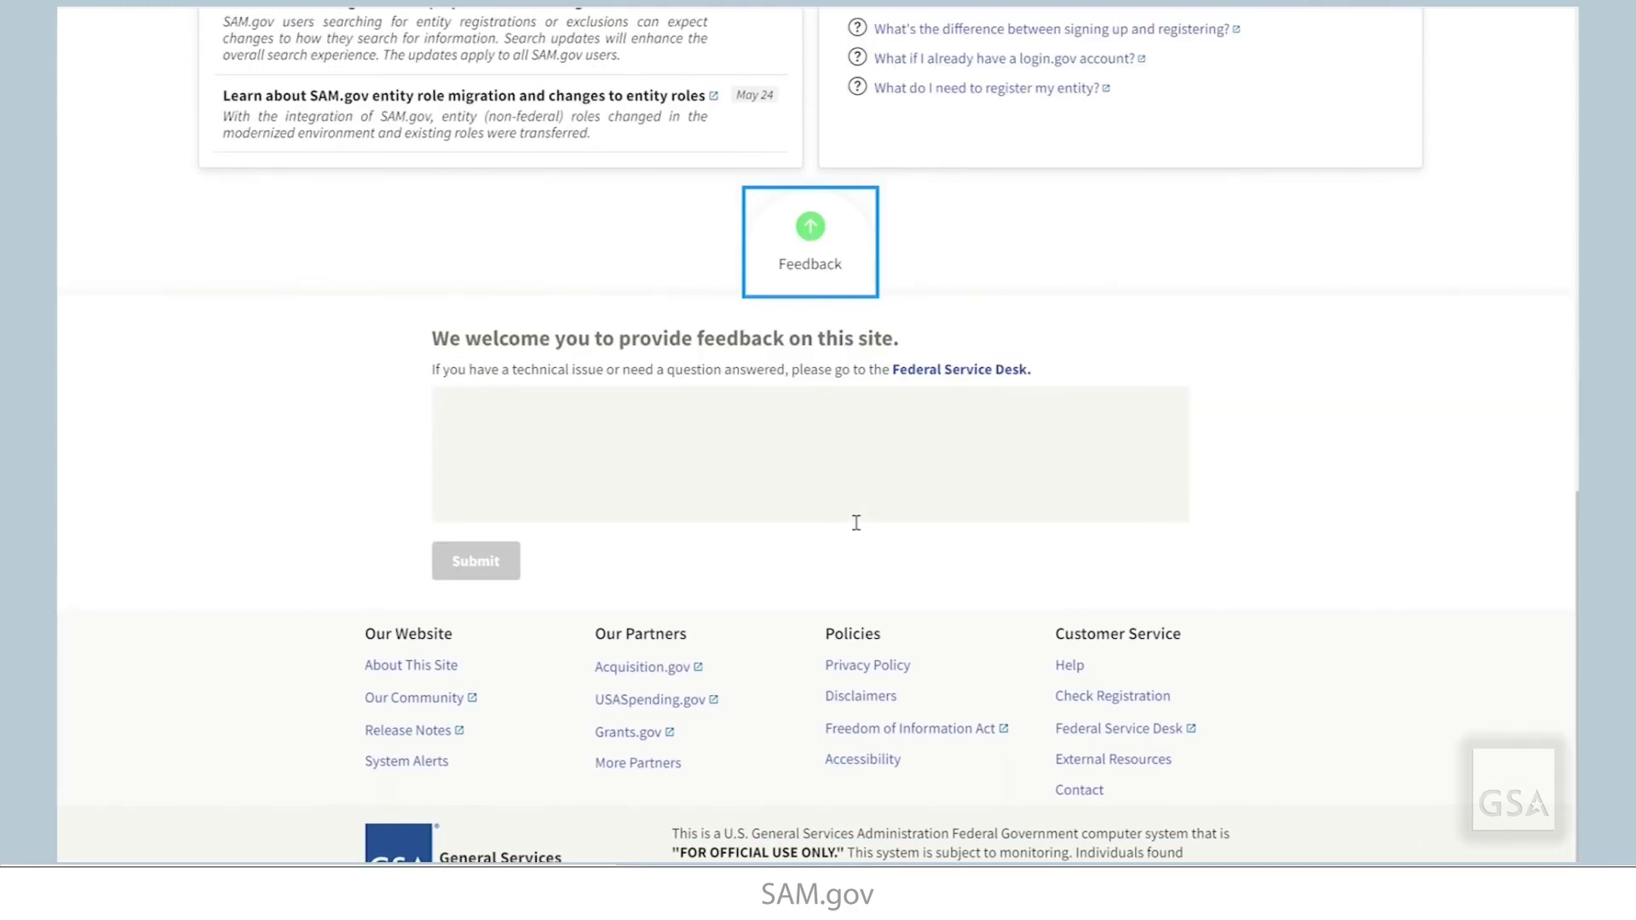
{"action": "left_click", "coordinate": [894, 478]}
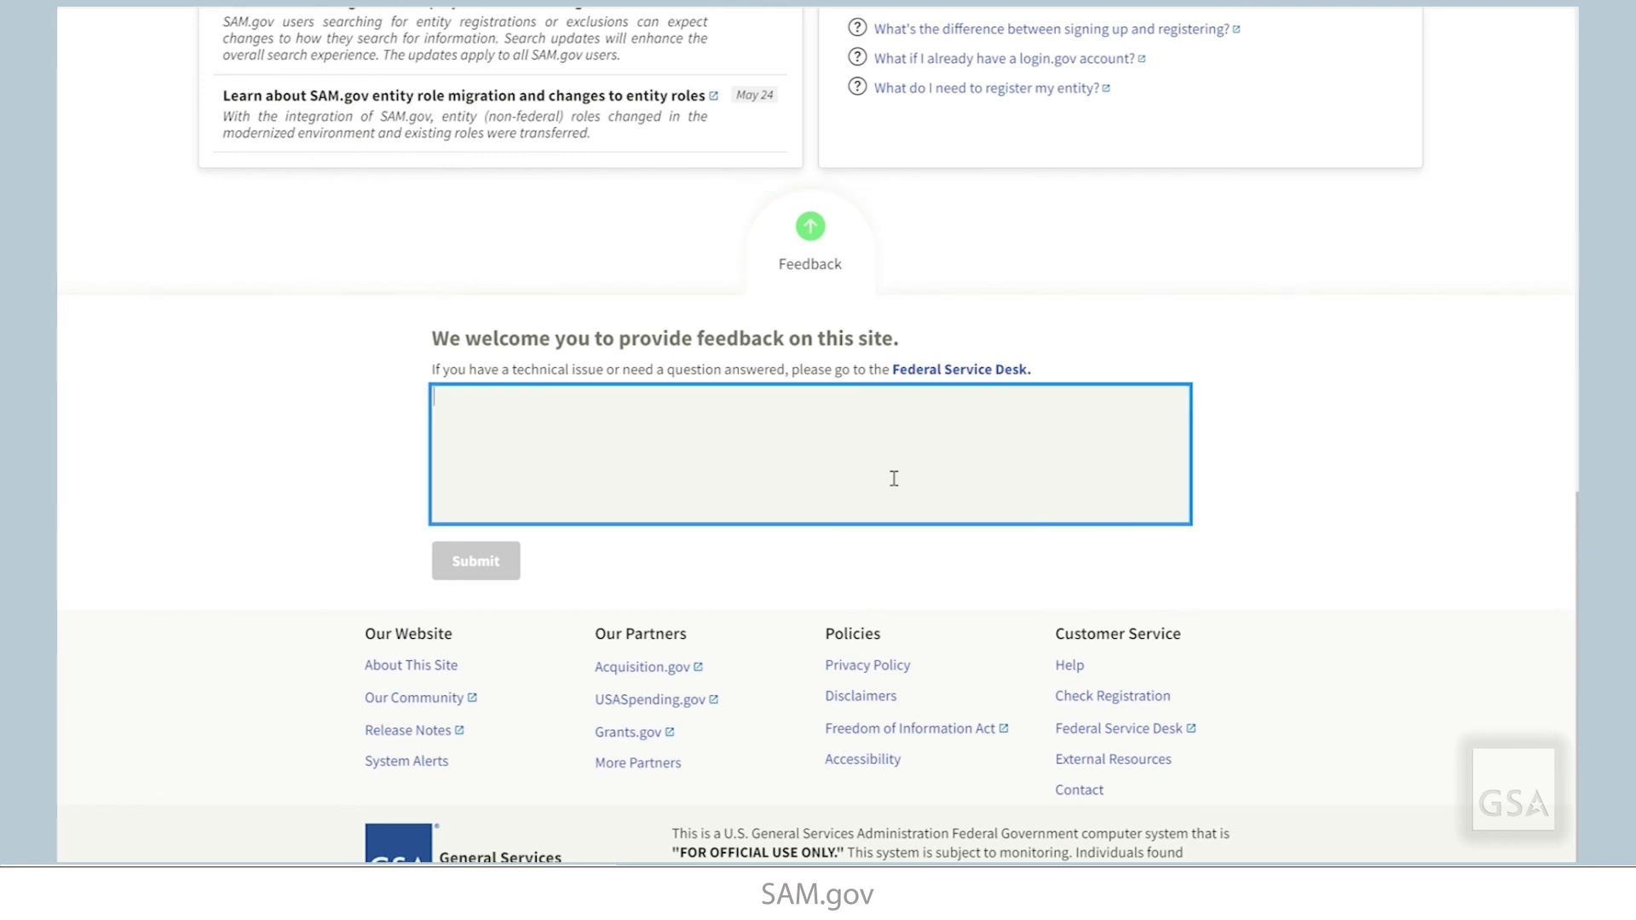